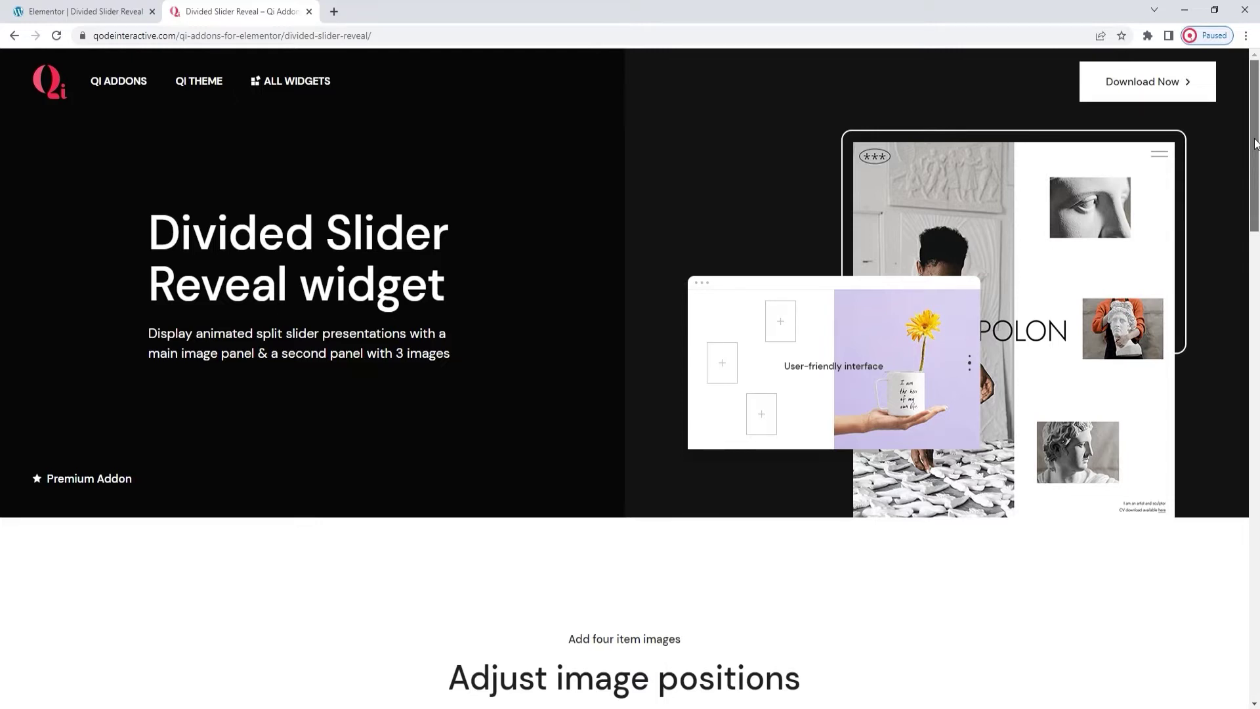
Look through the Divided Slider Reveal demo page and its example sliders.
{"action": "left_click_drag", "start_coordinate": [1255, 143], "coordinate": [1256, 289]}
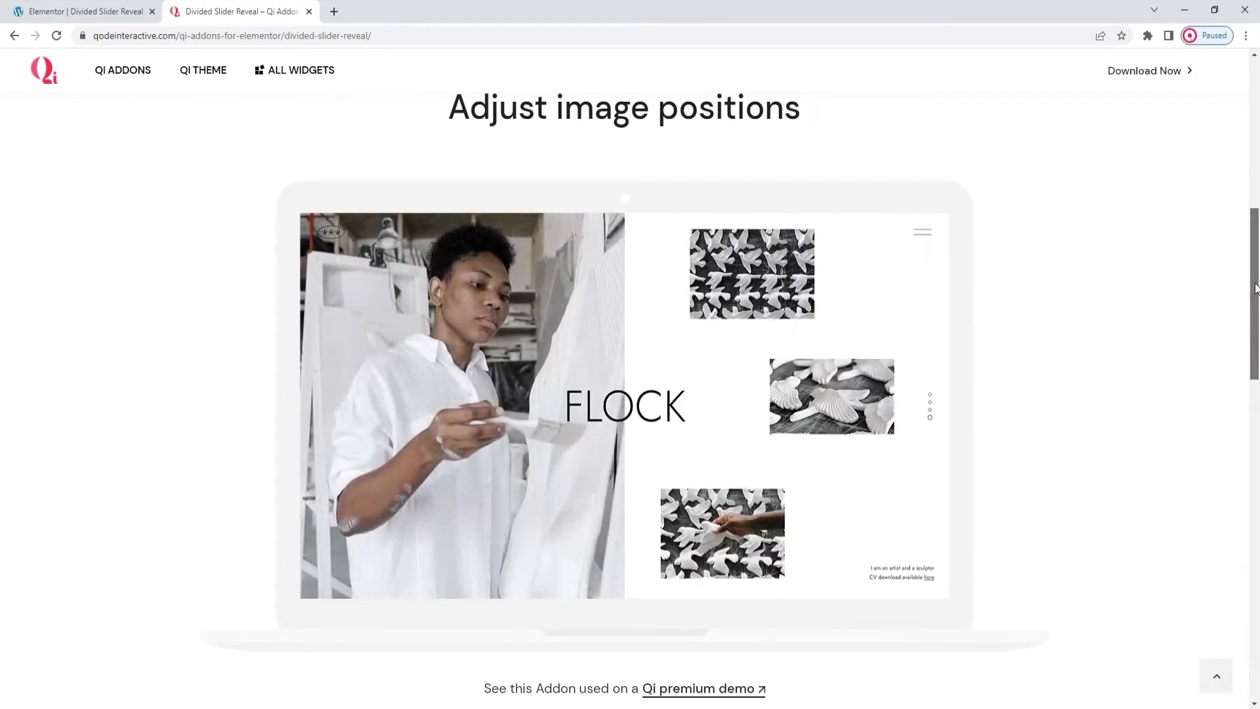
{"action": "left_click_drag", "start_coordinate": [1255, 289], "coordinate": [1258, 474]}
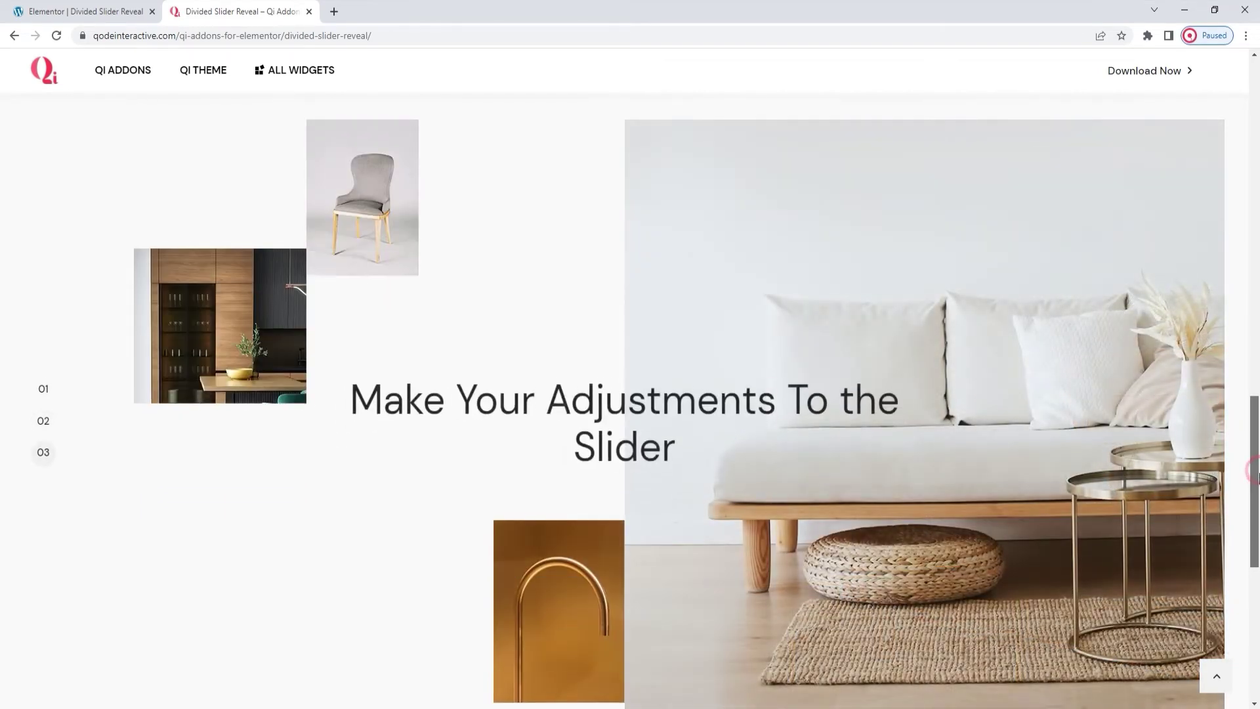
{"action": "left_click_drag", "start_coordinate": [1259, 471], "coordinate": [1259, 515]}
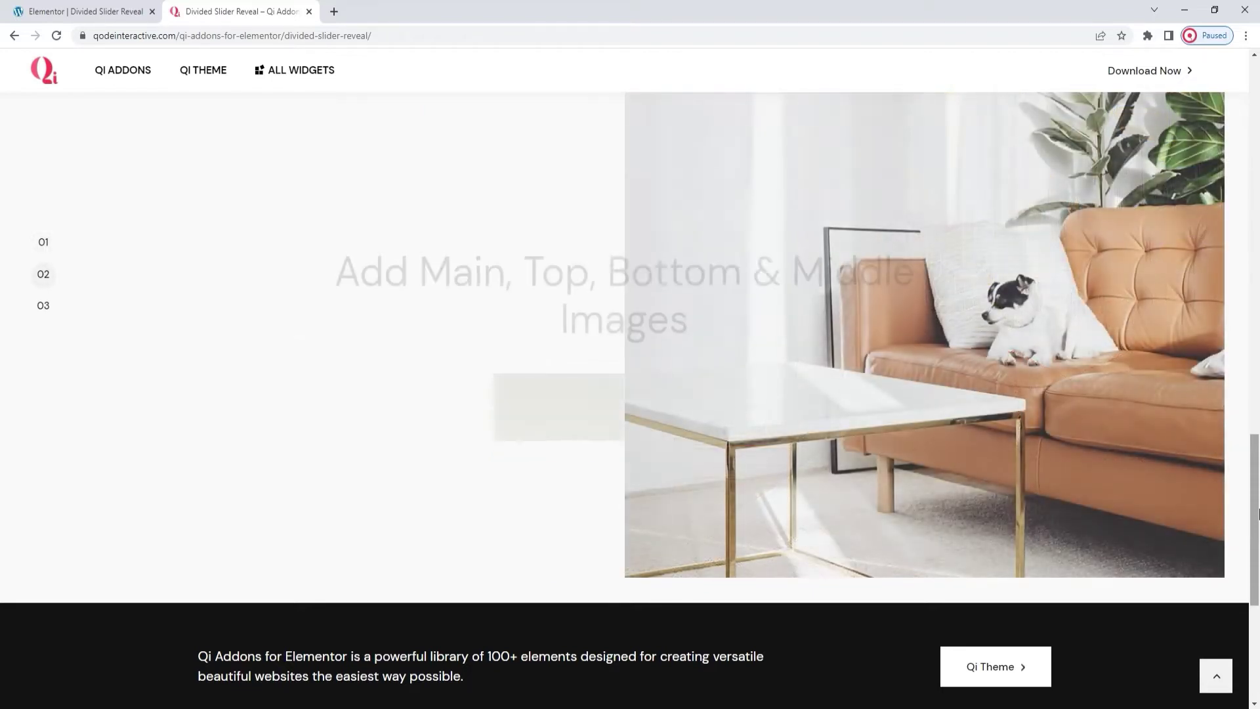
Switch to the Elementor editor, add the Divided Slider Reveal widget to the empty section, and enable Reverse Columns.
{"action": "left_click", "coordinate": [93, 9]}
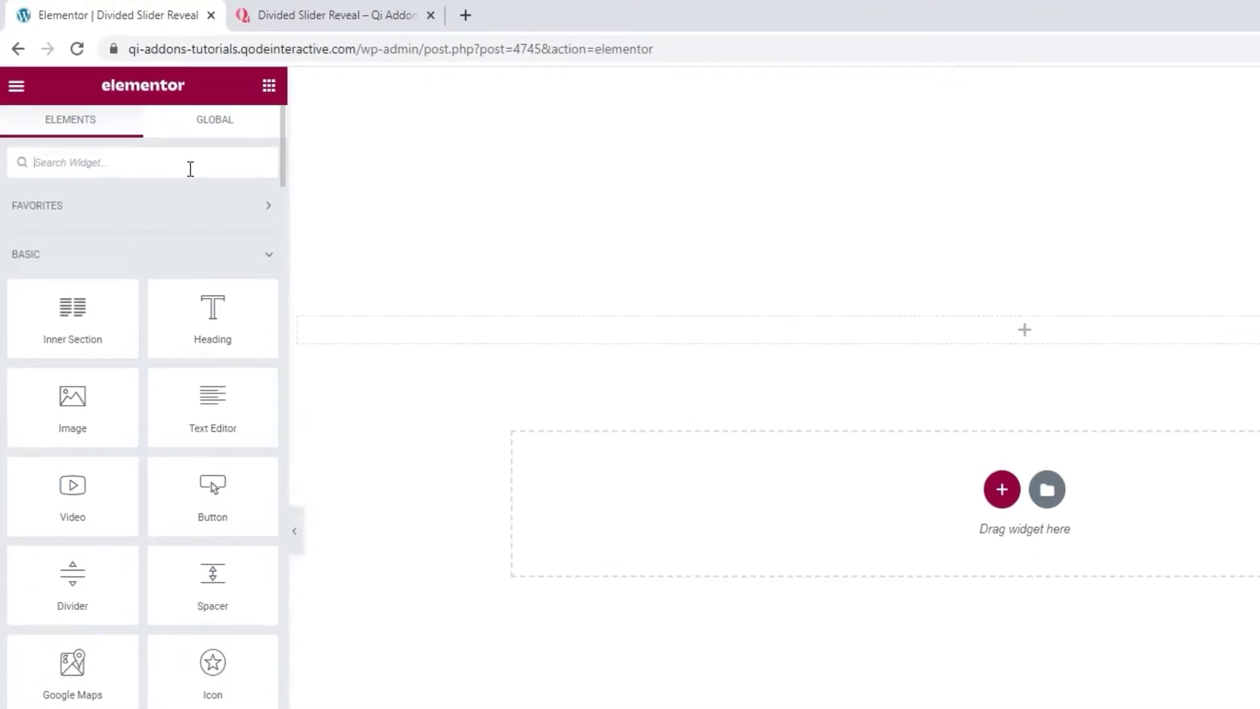
{"action": "type", "text": "divided sli"}
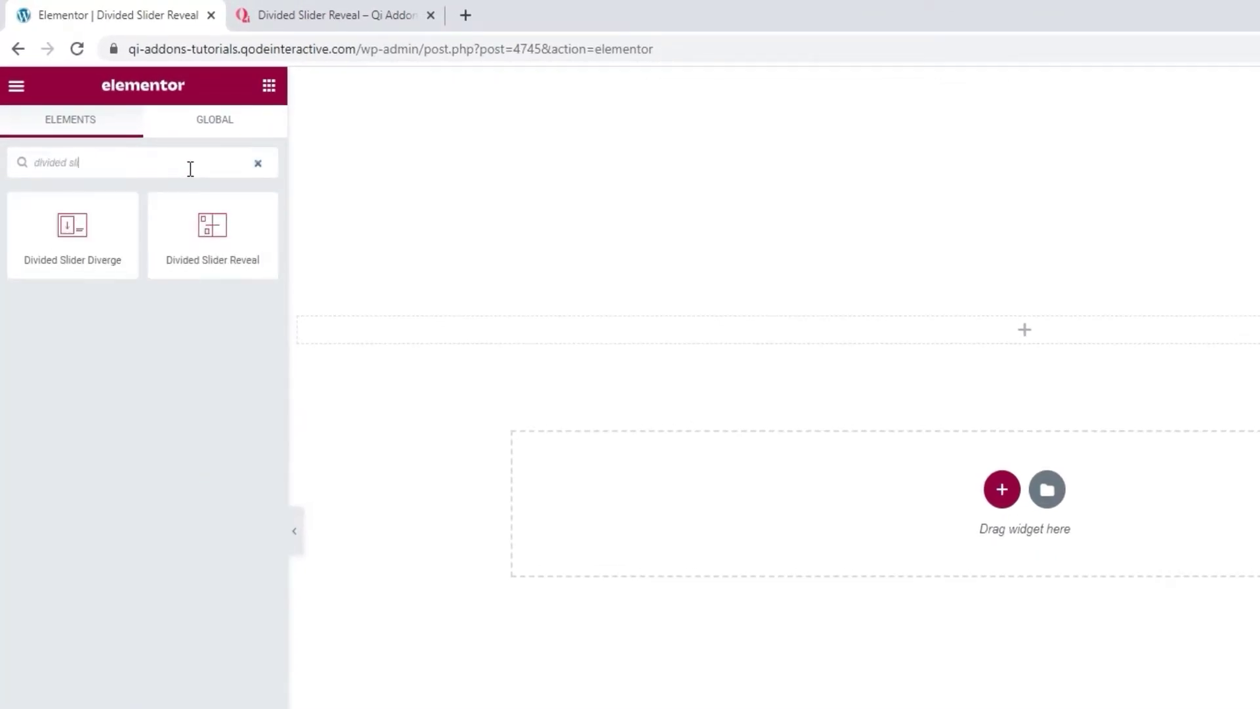
{"action": "left_click_drag", "start_coordinate": [197, 237], "coordinate": [620, 332]}
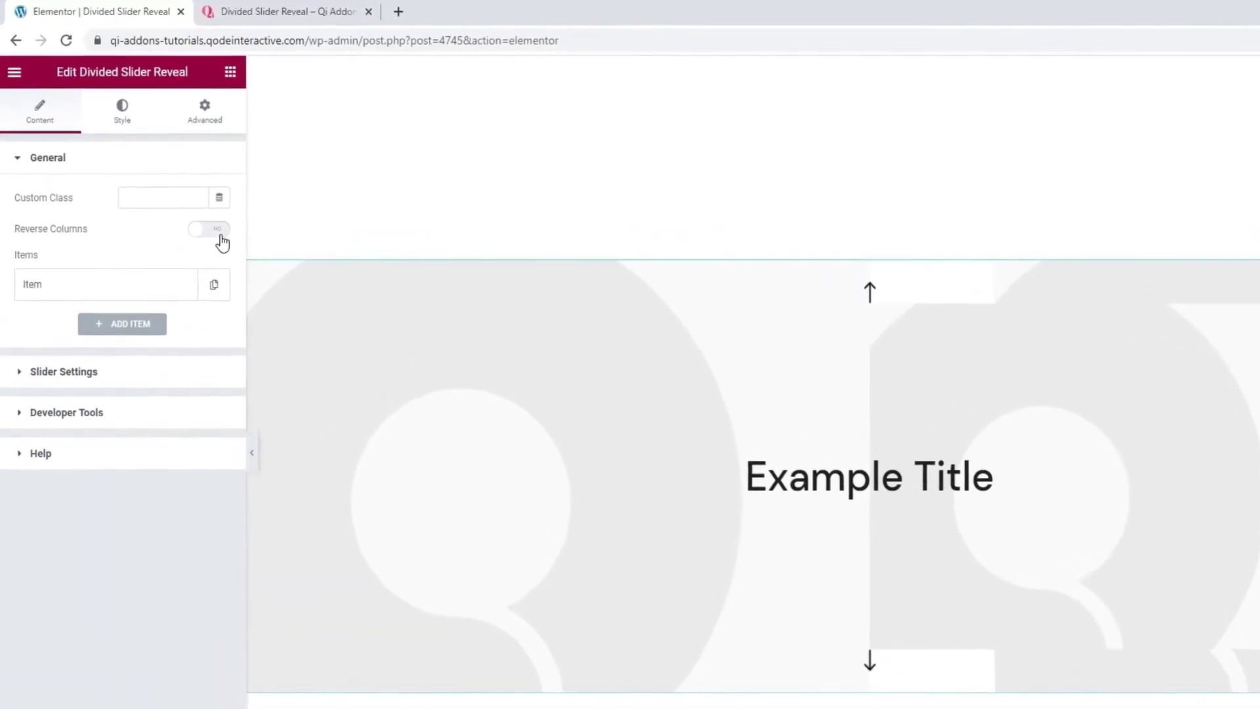
{"action": "left_click", "coordinate": [214, 231]}
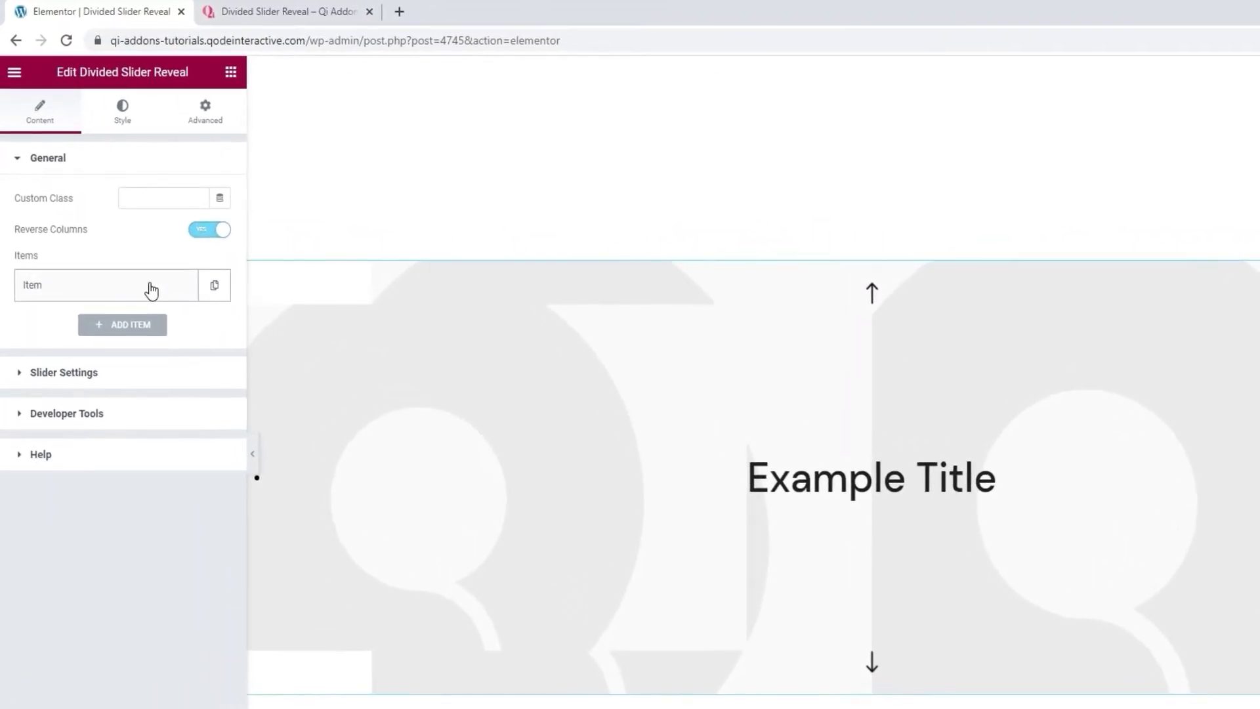
Replace the slider item's placeholder text with "Pick an Alignment Style For Panels".
{"action": "left_click", "coordinate": [151, 289]}
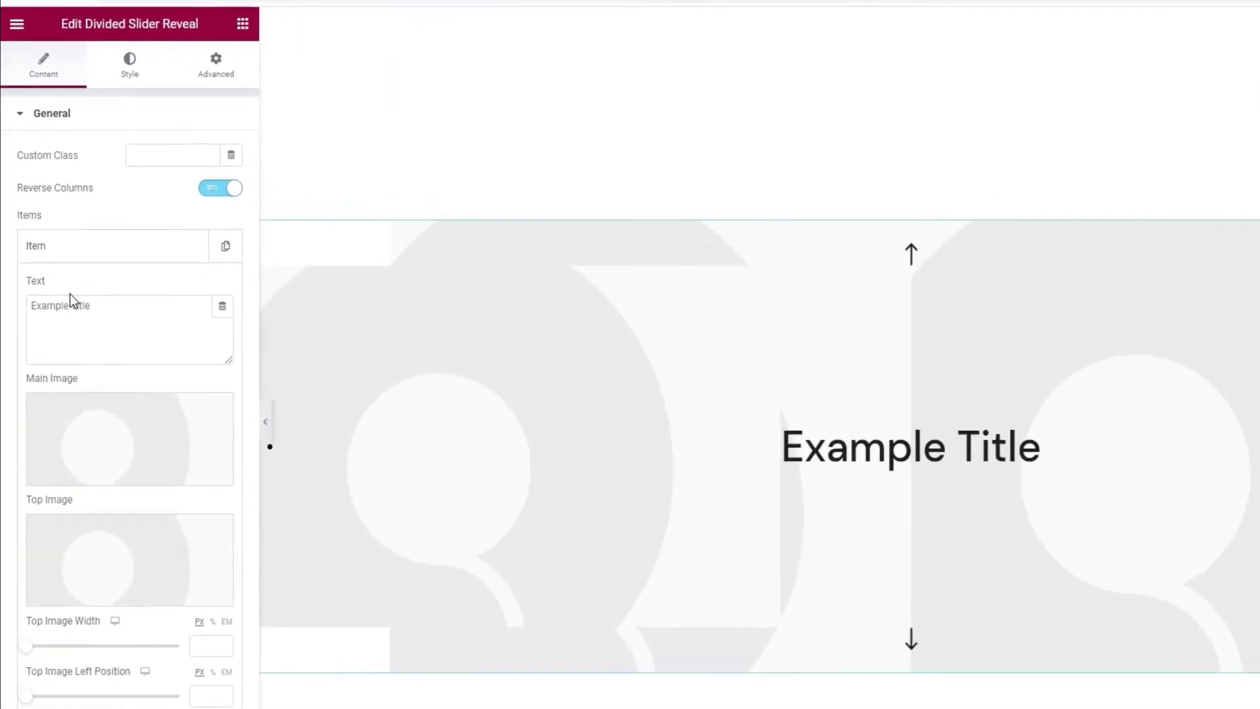
{"action": "triple_click", "coordinate": [72, 284]}
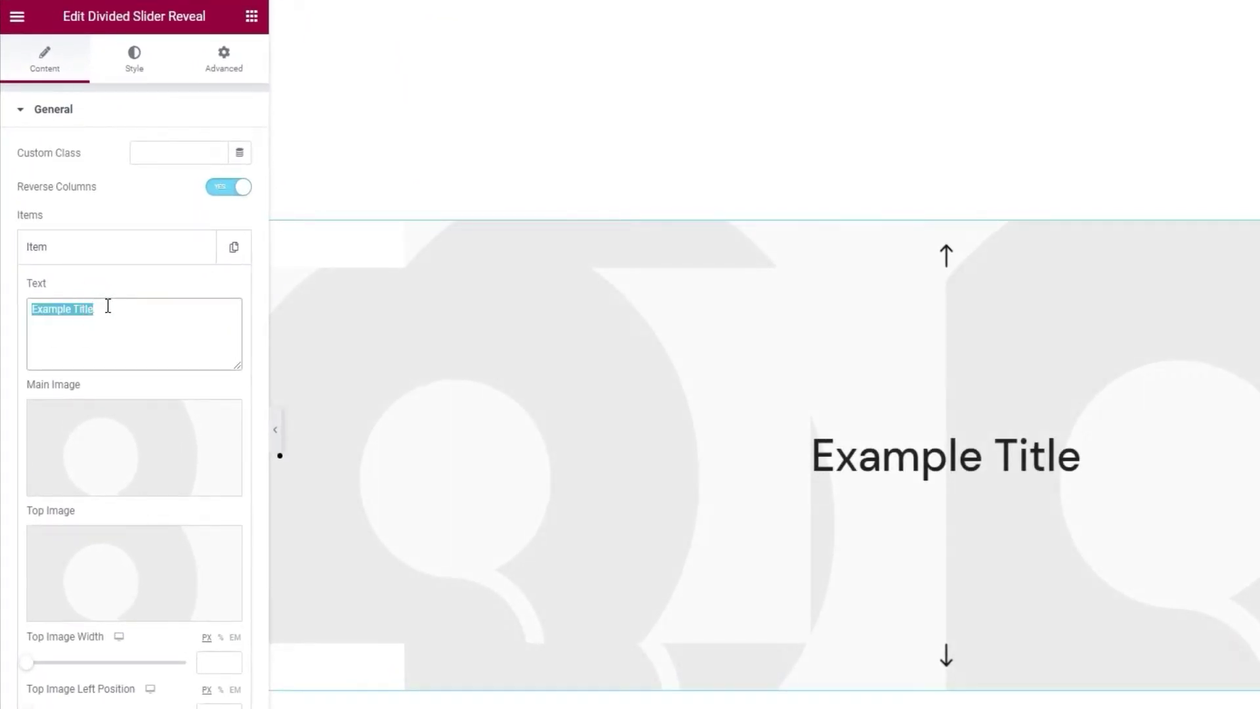
{"action": "key", "text": "BackSpace"}
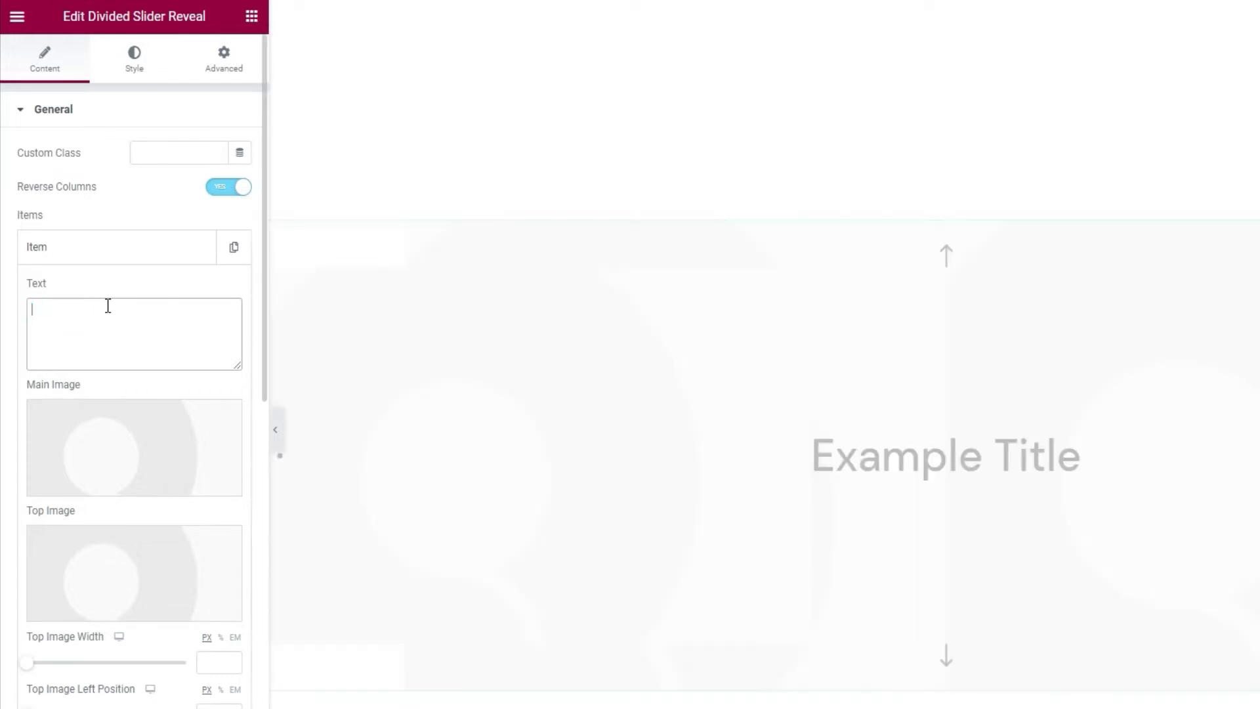
{"action": "type", "text": "Pick an Alignment Style For Panels"}
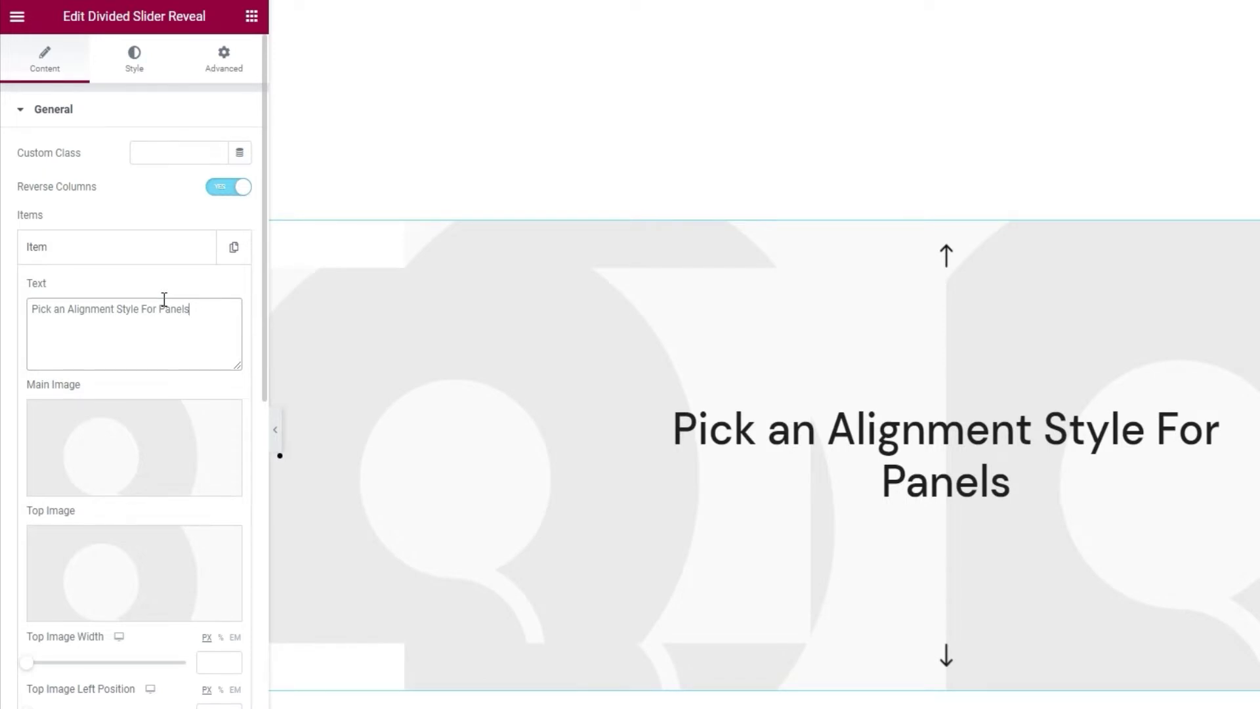
Set the item's main image to the bedroom photo divided-slider-1.jpg from the media library.
{"action": "mouse_move", "coordinate": [203, 441]}
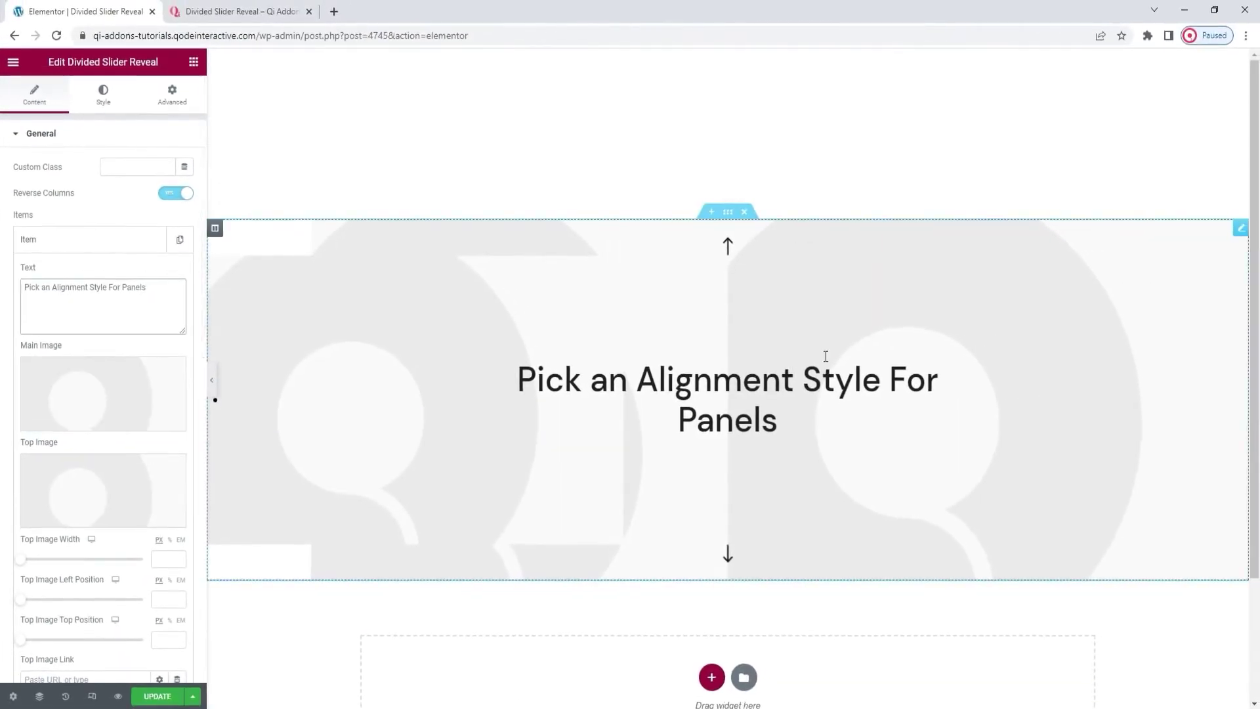
{"action": "left_click", "coordinate": [134, 378]}
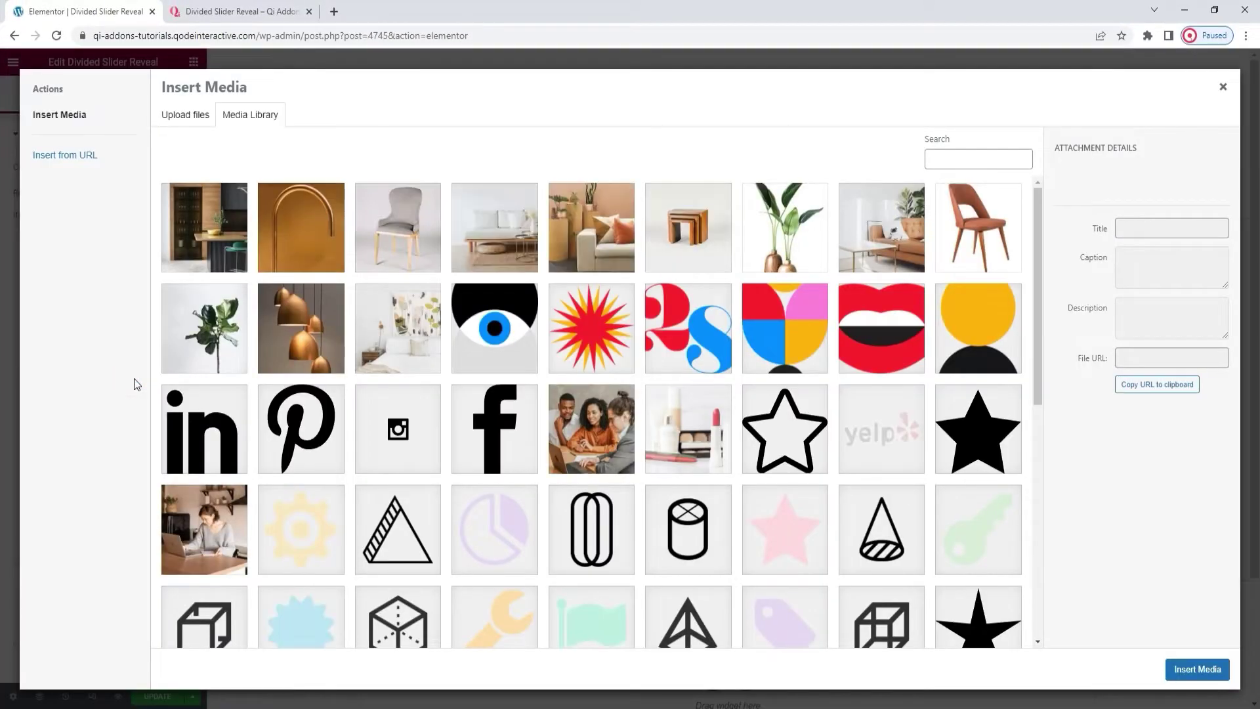
{"action": "left_click", "coordinate": [377, 325]}
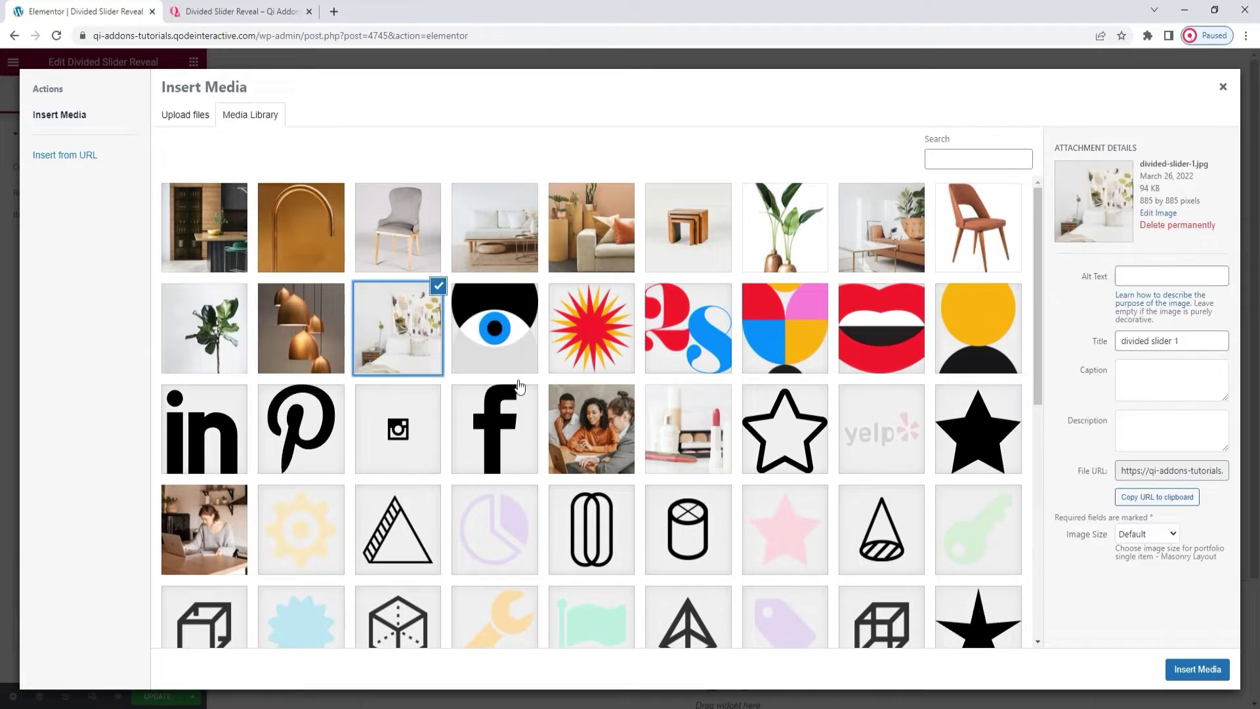
{"action": "left_click", "coordinate": [1198, 669]}
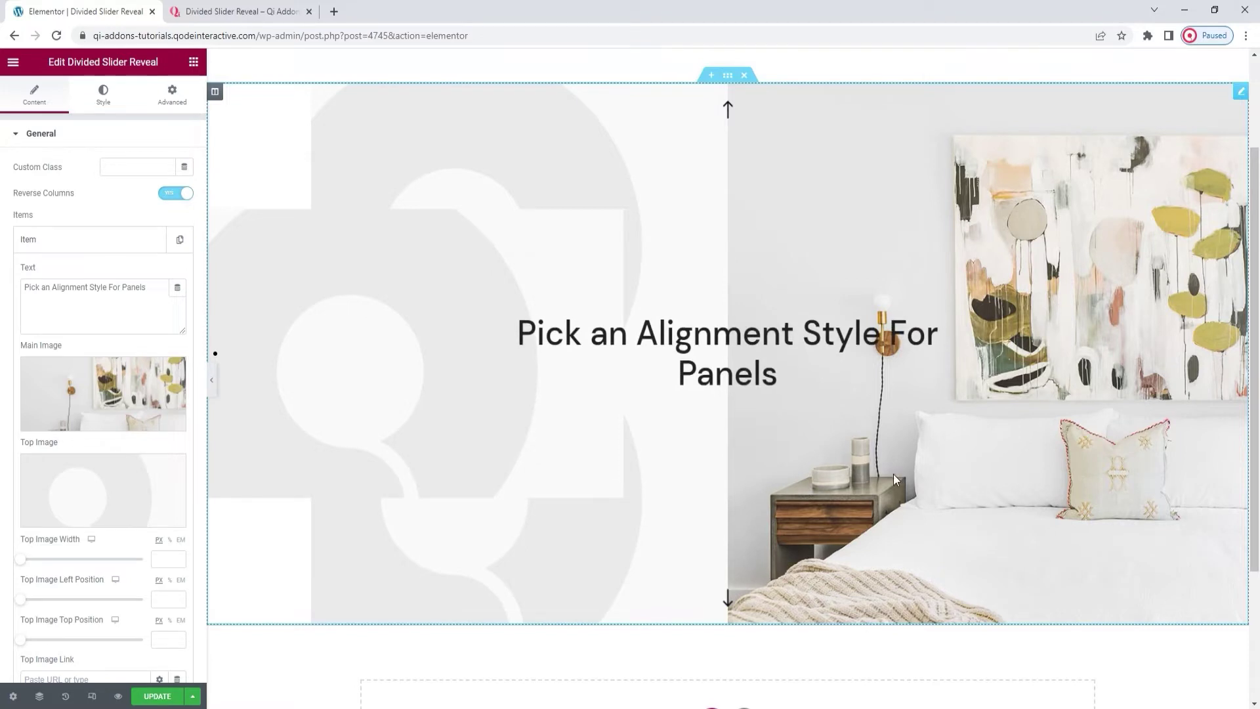
Set the item's top image to the copper pendant lamps photo from the media library.
{"action": "left_click", "coordinate": [121, 471]}
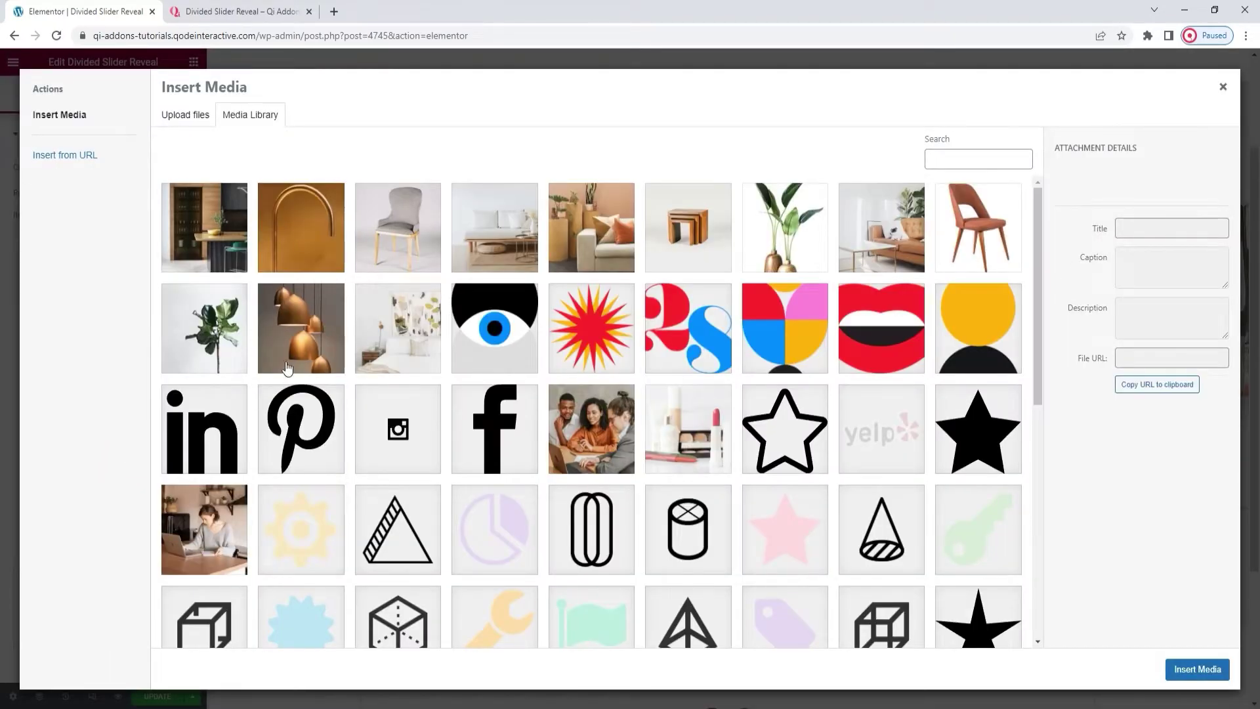
{"action": "left_click", "coordinate": [300, 352]}
{"action": "left_click", "coordinate": [1185, 669]}
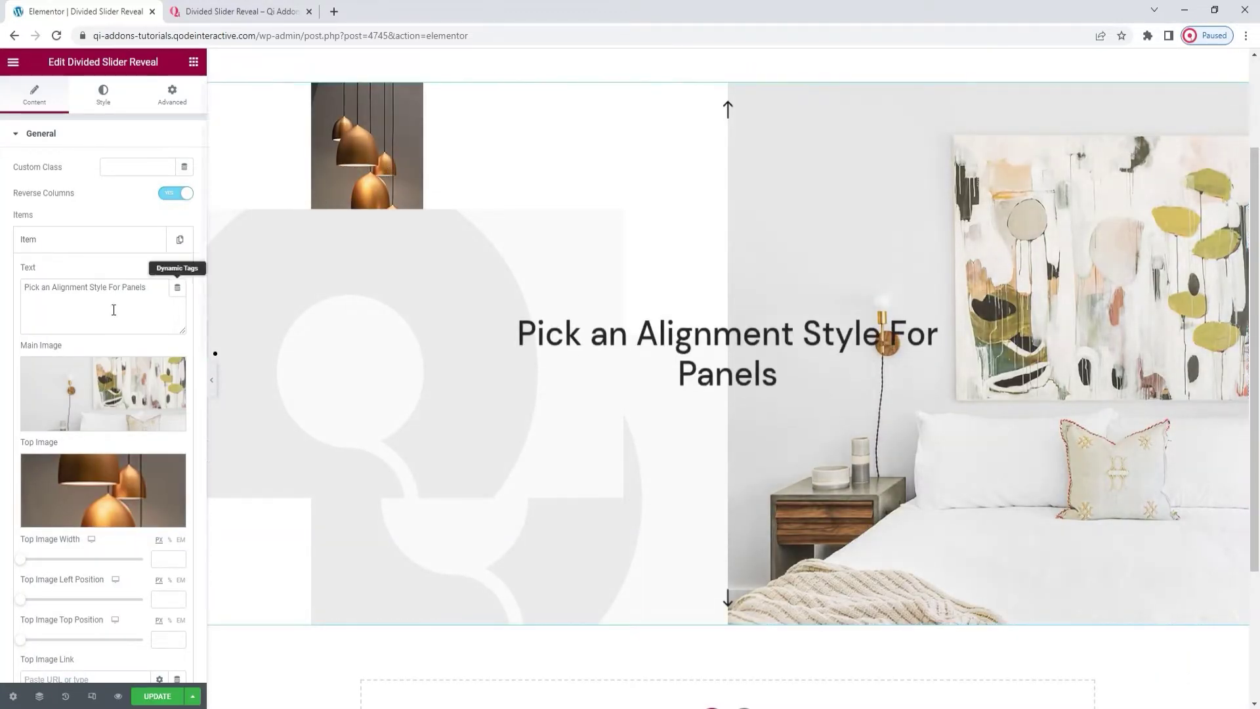
Try a top image width of 68 px and clear the value again.
{"action": "scroll", "coordinate": [113, 316], "scroll_direction": "down", "scroll_amount": 1}
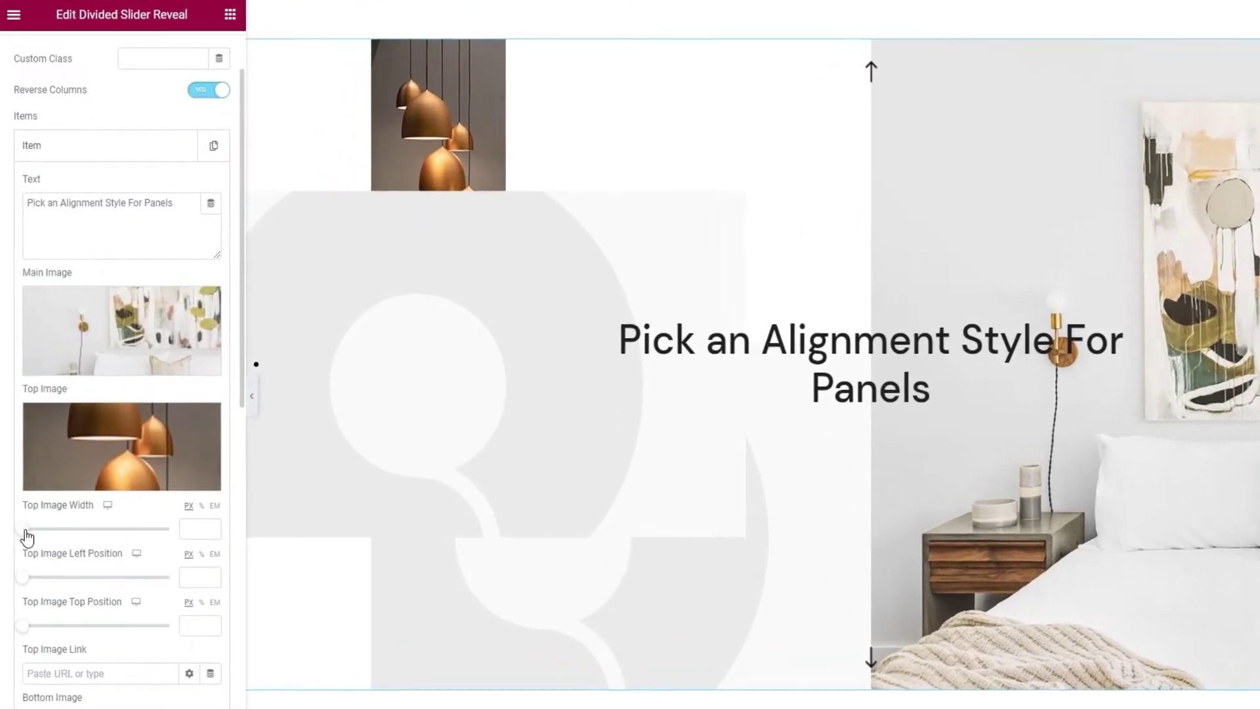
{"action": "left_click", "coordinate": [21, 491]}
{"action": "left_click_drag", "start_coordinate": [26, 535], "coordinate": [127, 536]}
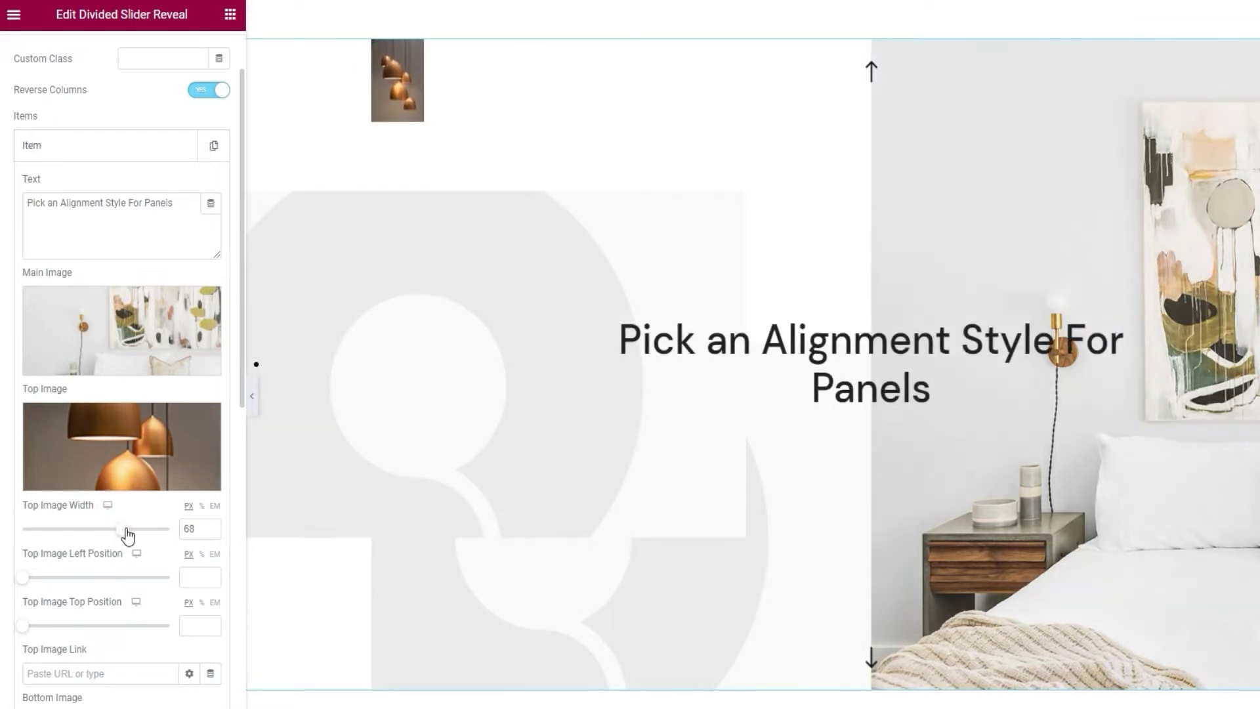
{"action": "double_click", "coordinate": [199, 533]}
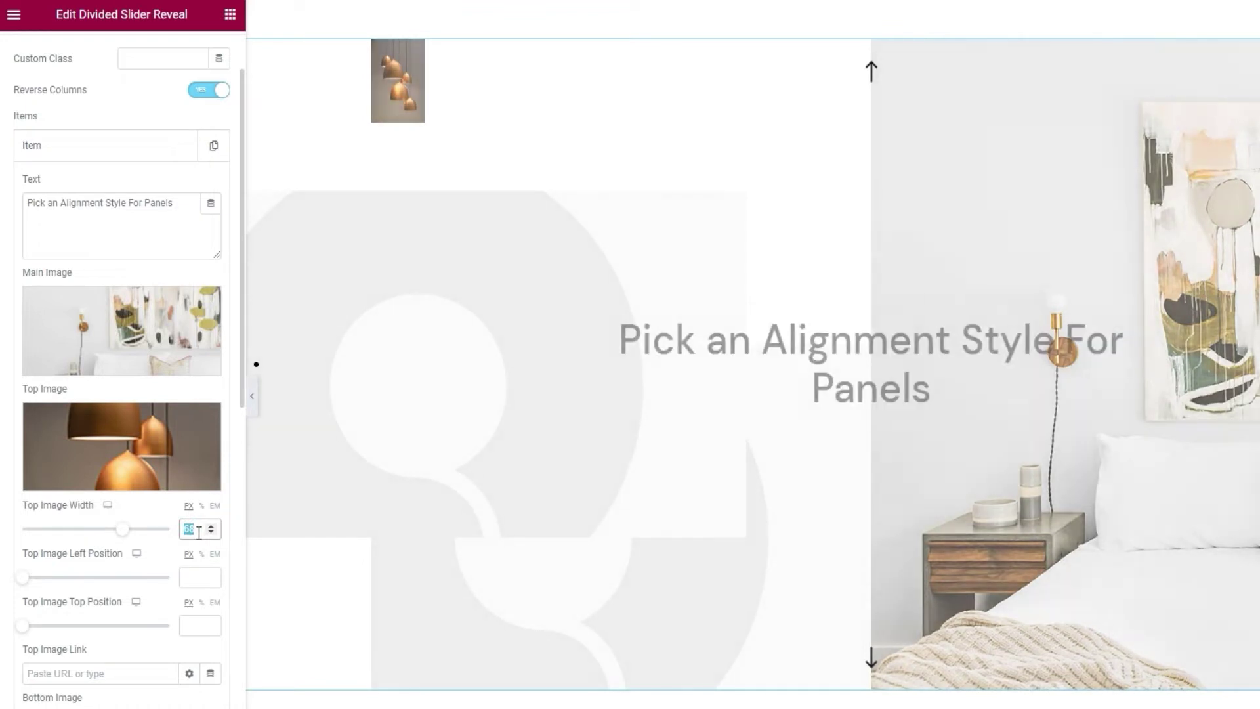
{"action": "key", "text": "BackSpace"}
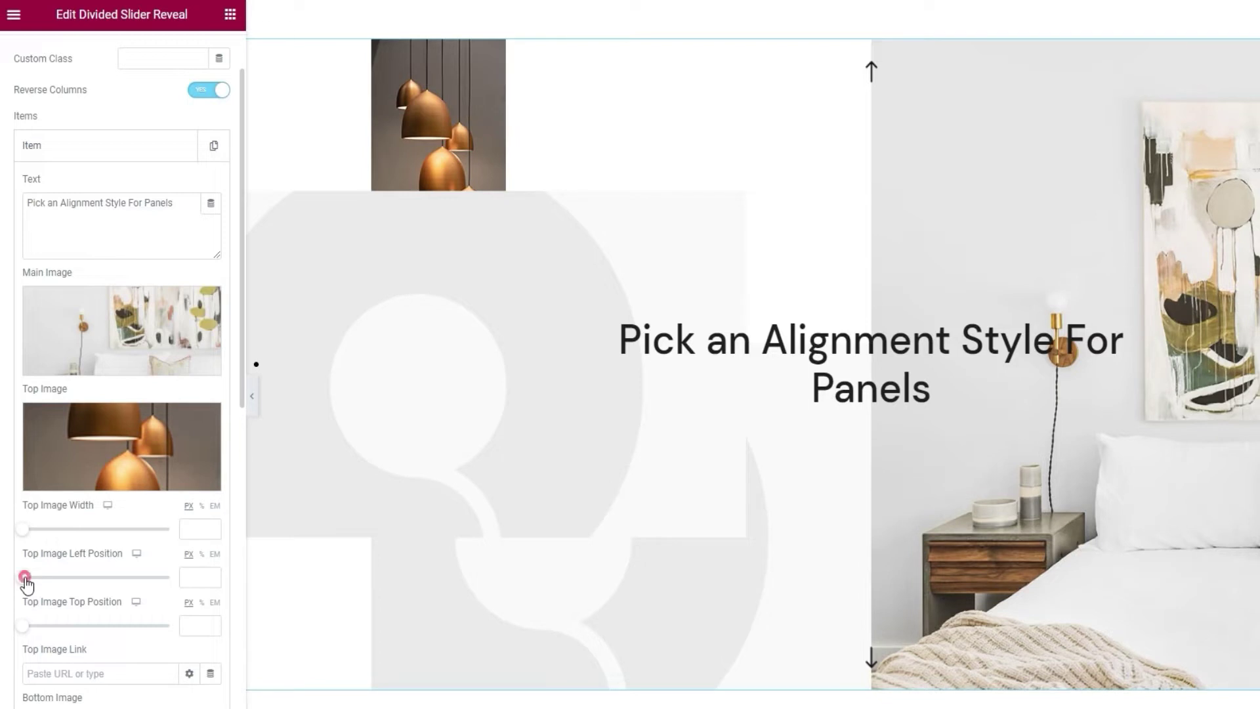
Try a top image left position of 58 px, clear it, and set the position to 47%.
{"action": "left_click_drag", "start_coordinate": [28, 584], "coordinate": [112, 583]}
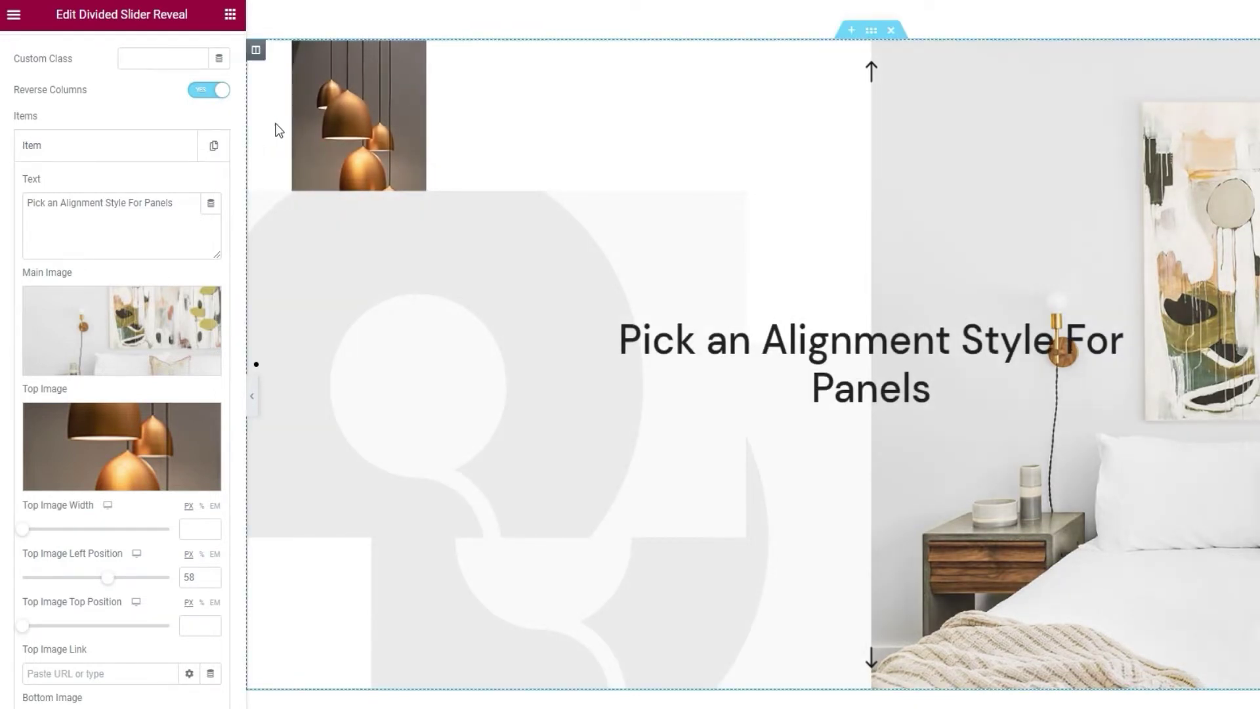
{"action": "double_click", "coordinate": [185, 581]}
{"action": "key", "text": "BackSpace"}
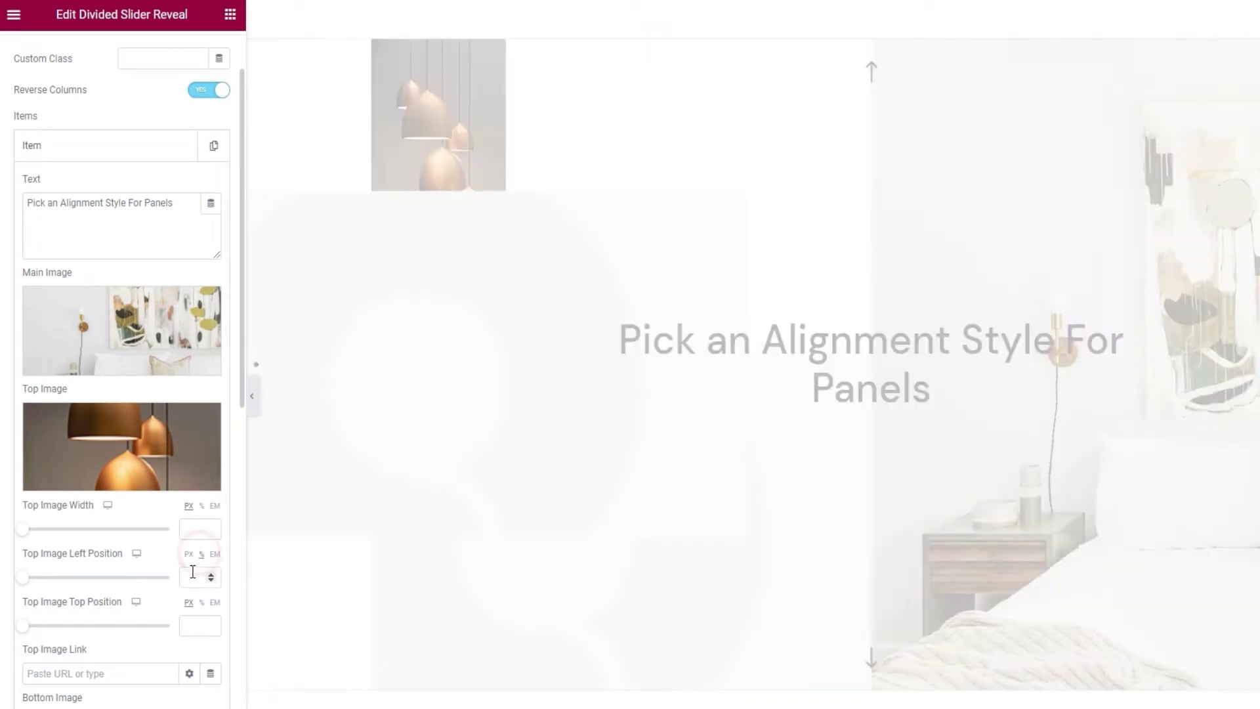
{"action": "left_click", "coordinate": [191, 575]}
{"action": "type", "text": "47"}
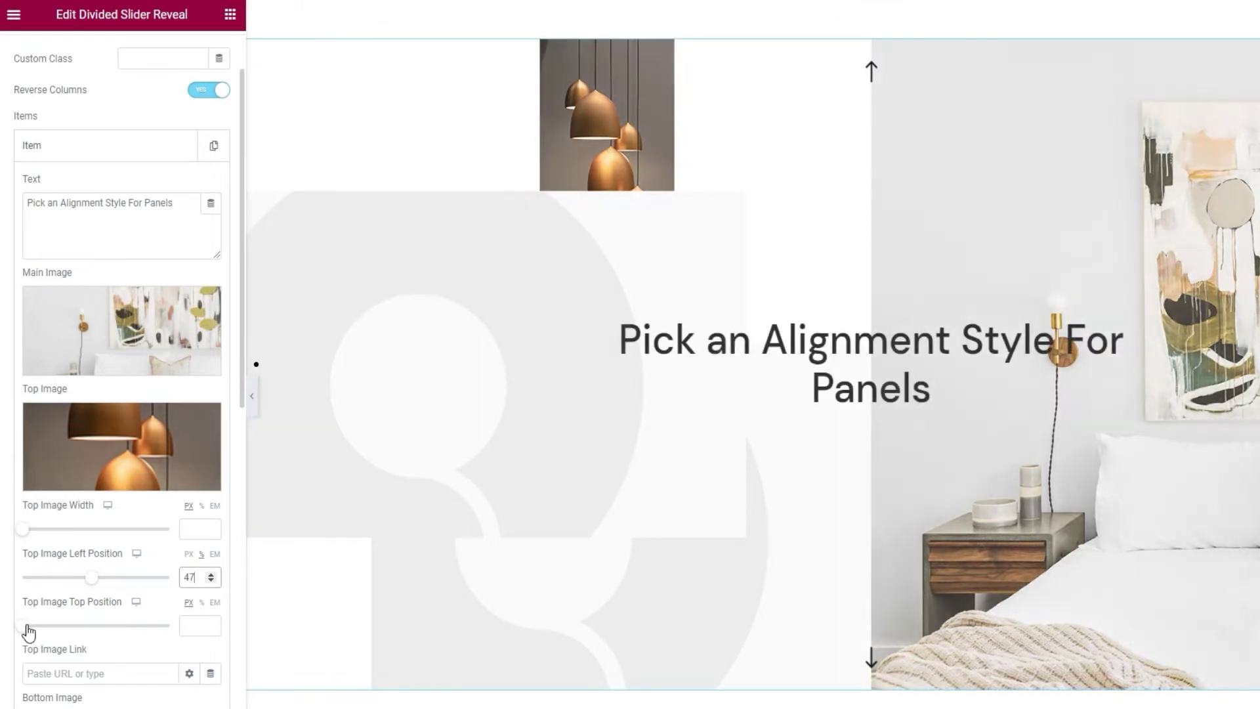
Try a top image top position of 59 px and clear the value again.
{"action": "left_click_drag", "start_coordinate": [28, 632], "coordinate": [113, 624]}
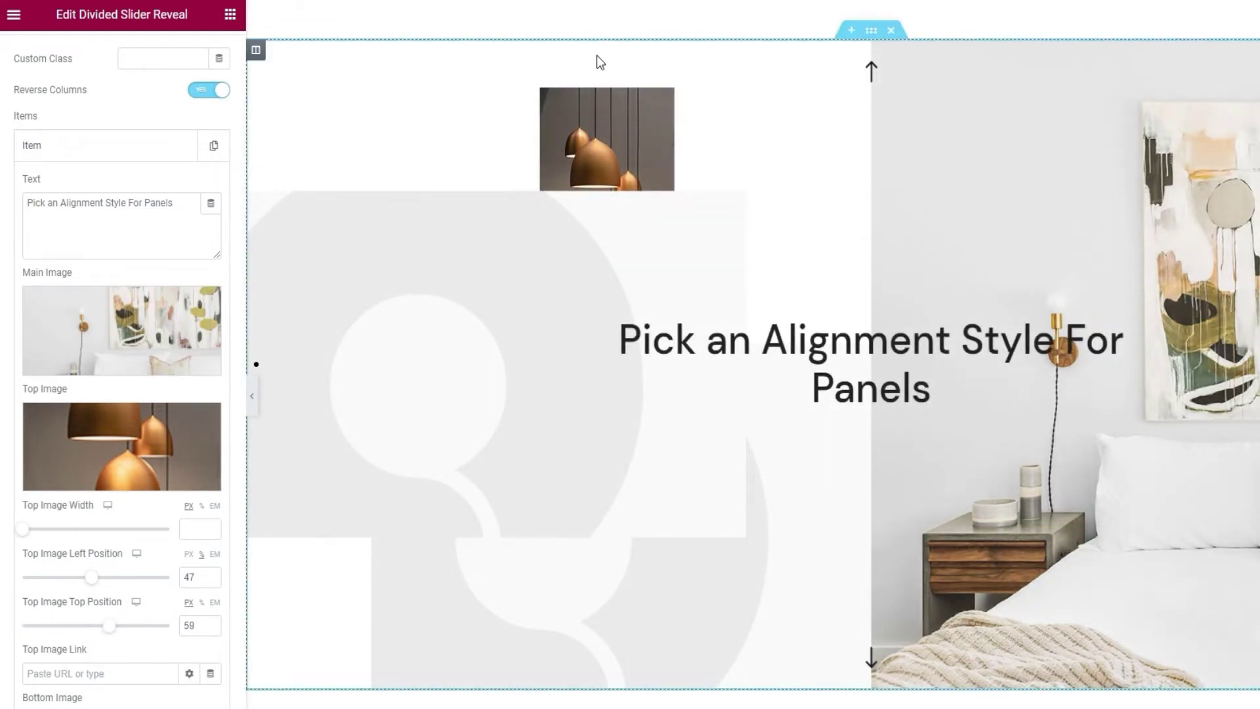
{"action": "double_click", "coordinate": [187, 578]}
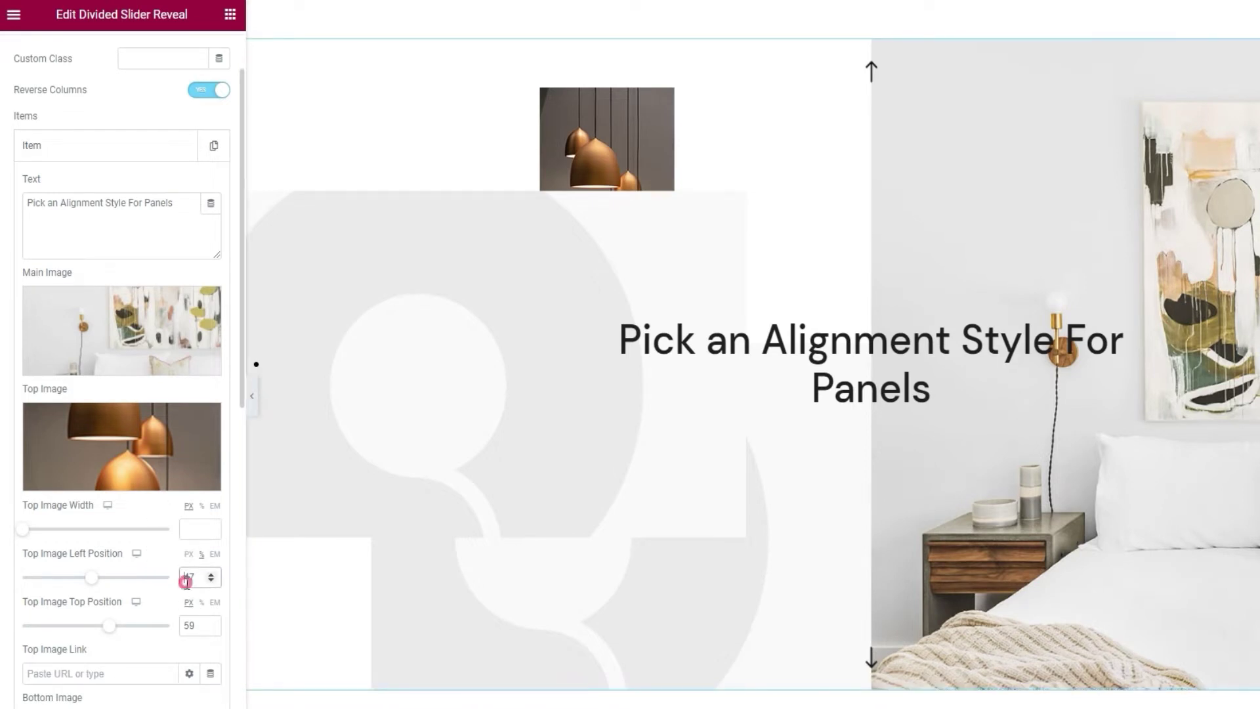
{"action": "double_click", "coordinate": [189, 626]}
{"action": "key", "text": "BackSpace"}
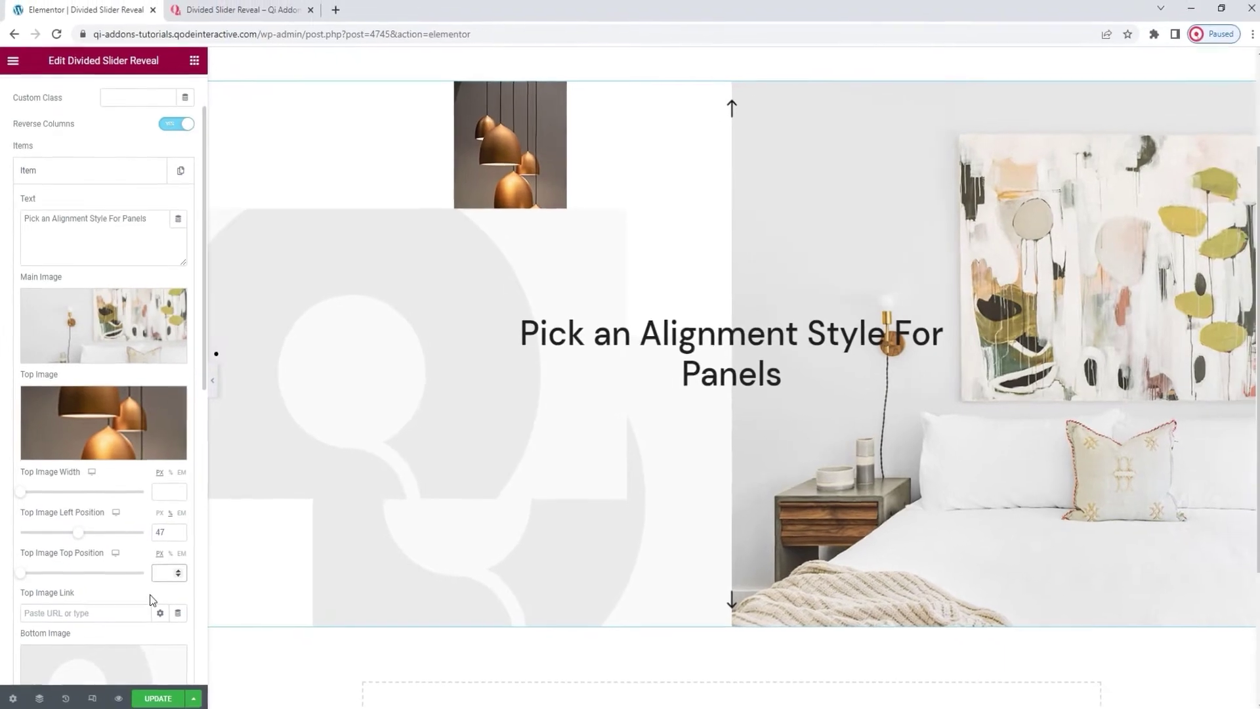
{"action": "scroll", "coordinate": [124, 552], "scroll_direction": "down", "scroll_amount": 1}
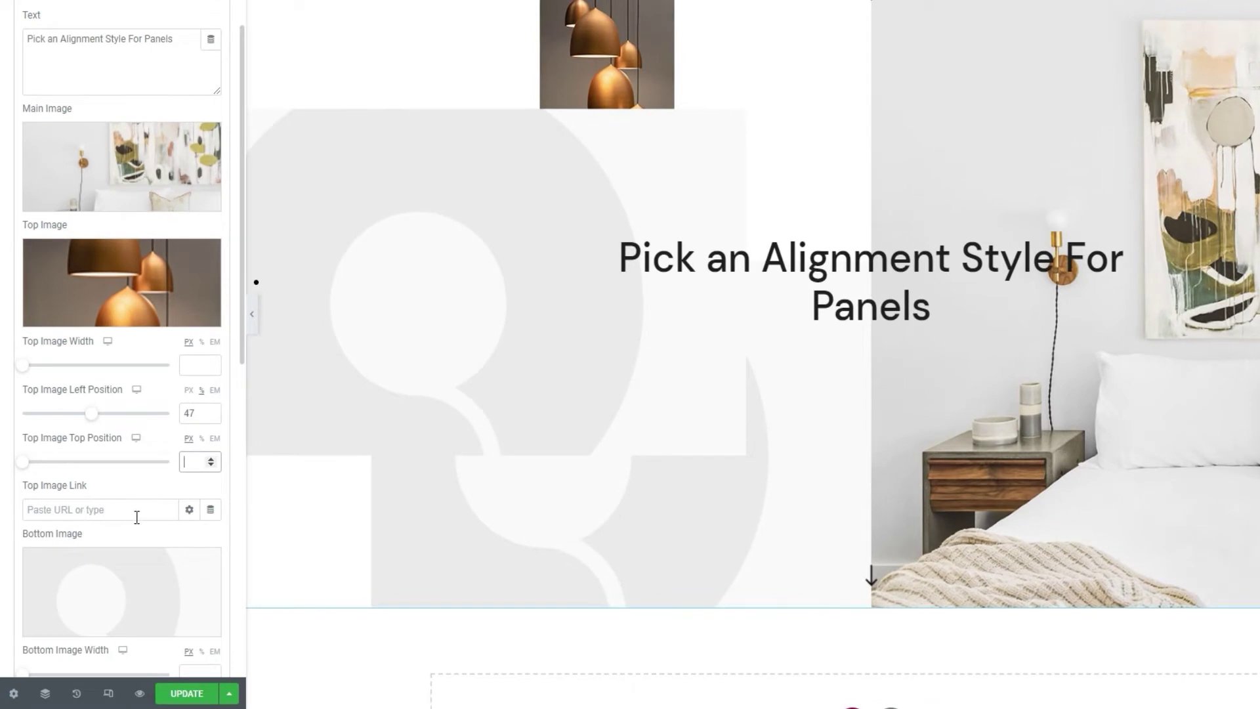
{"action": "left_click", "coordinate": [84, 511]}
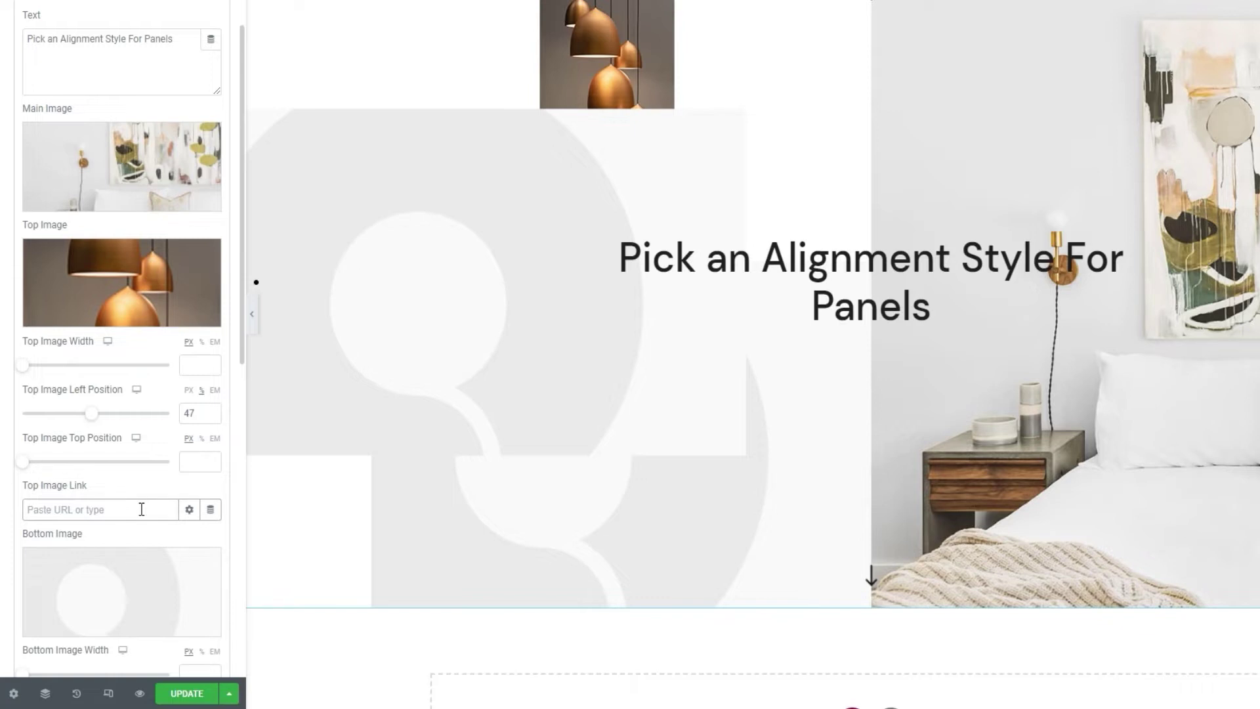
{"action": "scroll", "coordinate": [141, 509], "scroll_direction": "down", "scroll_amount": 1}
Set the item's bottom image to the potted fiddle-leaf plant photo from the media library.
{"action": "mouse_move", "coordinate": [140, 521]}
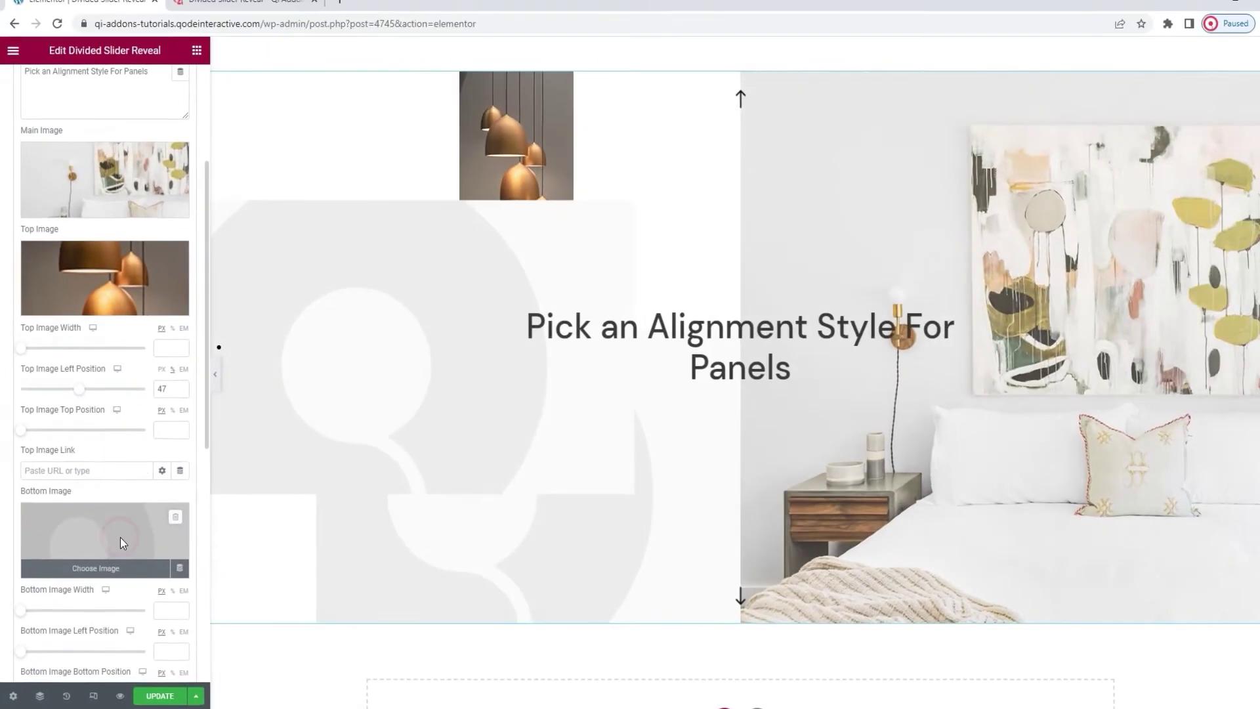
{"action": "left_click", "coordinate": [120, 539]}
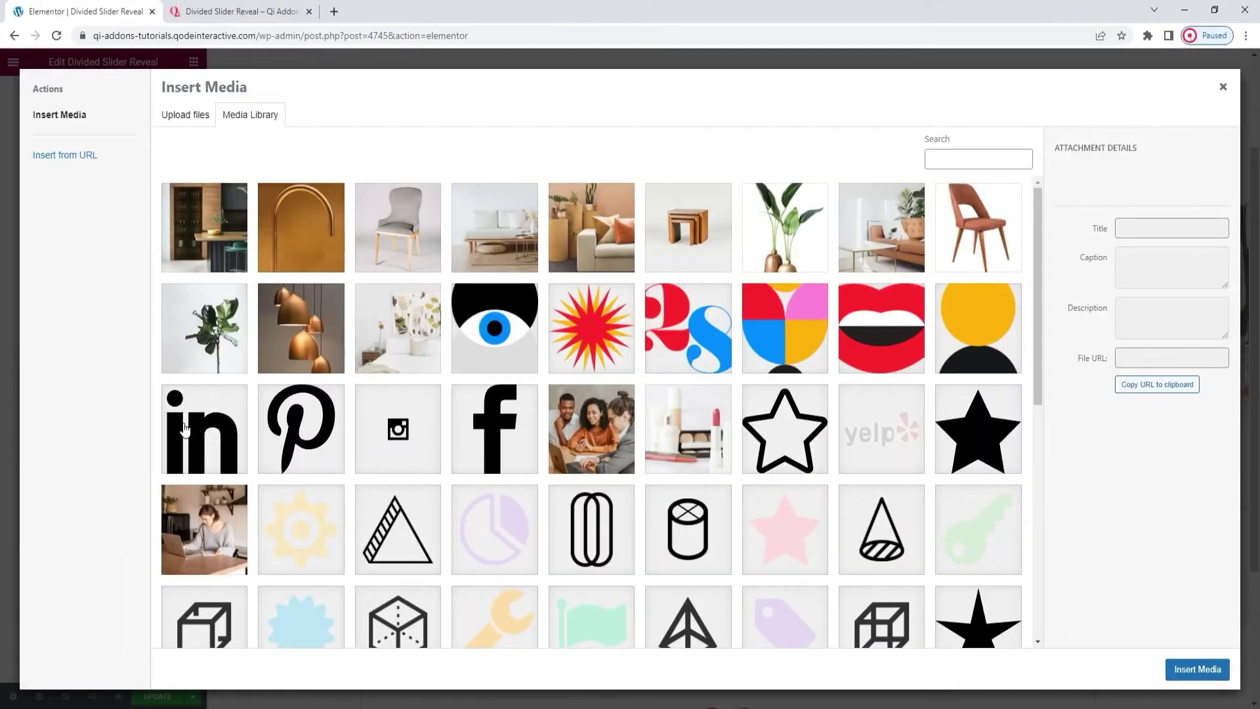
{"action": "left_click", "coordinate": [221, 313]}
{"action": "left_click", "coordinate": [1197, 670]}
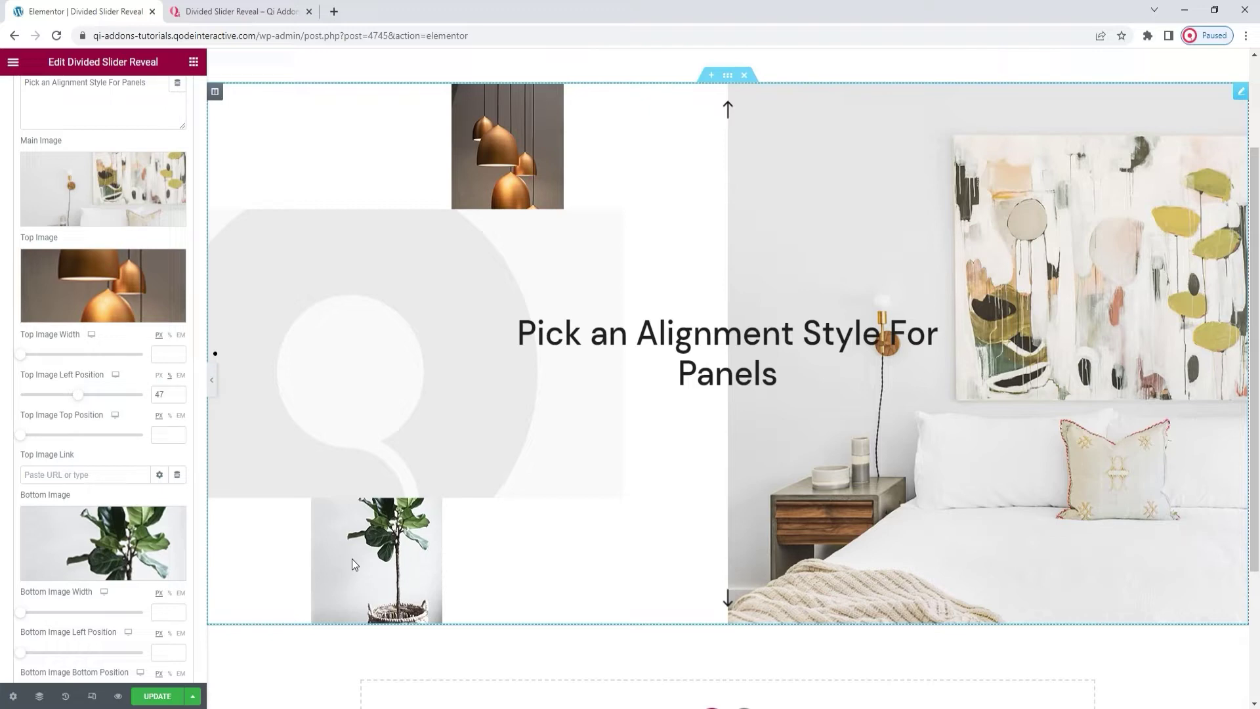
Set the bottom image's left position to 78.2%.
{"action": "scroll", "coordinate": [110, 505], "scroll_direction": "down", "scroll_amount": 2}
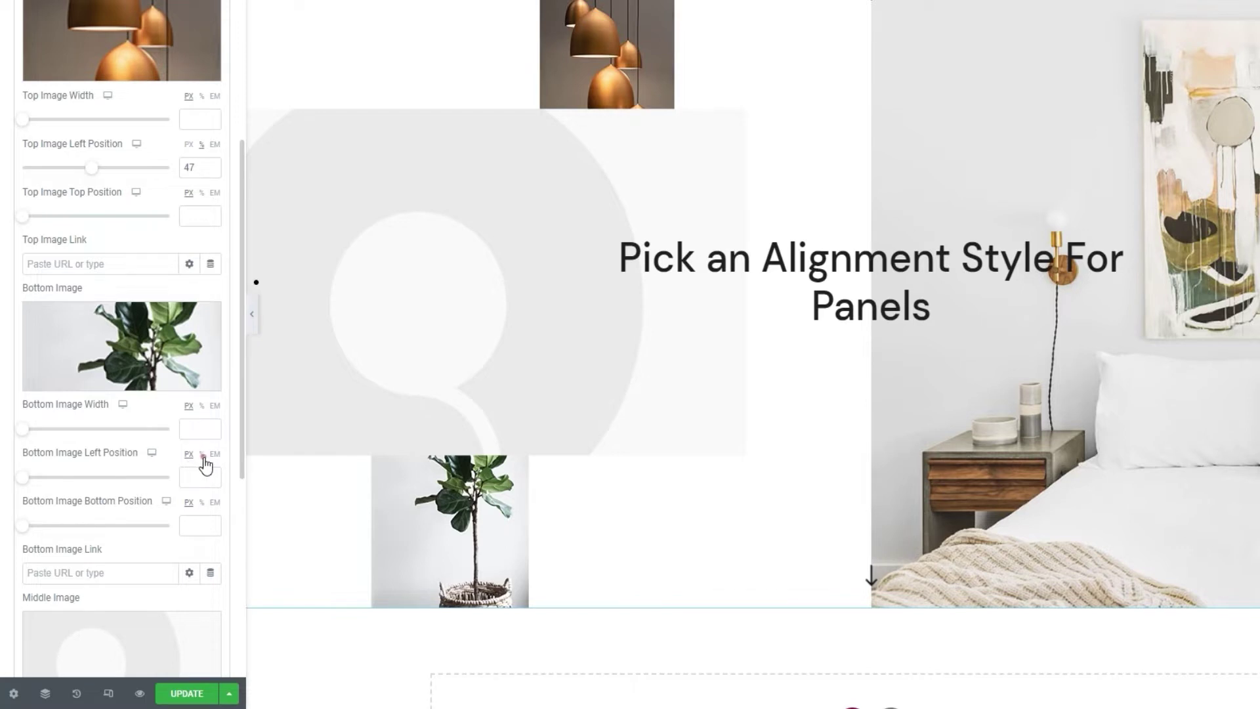
{"action": "left_click", "coordinate": [202, 454]}
{"action": "left_click", "coordinate": [195, 482]}
{"action": "type", "text": "78.2"}
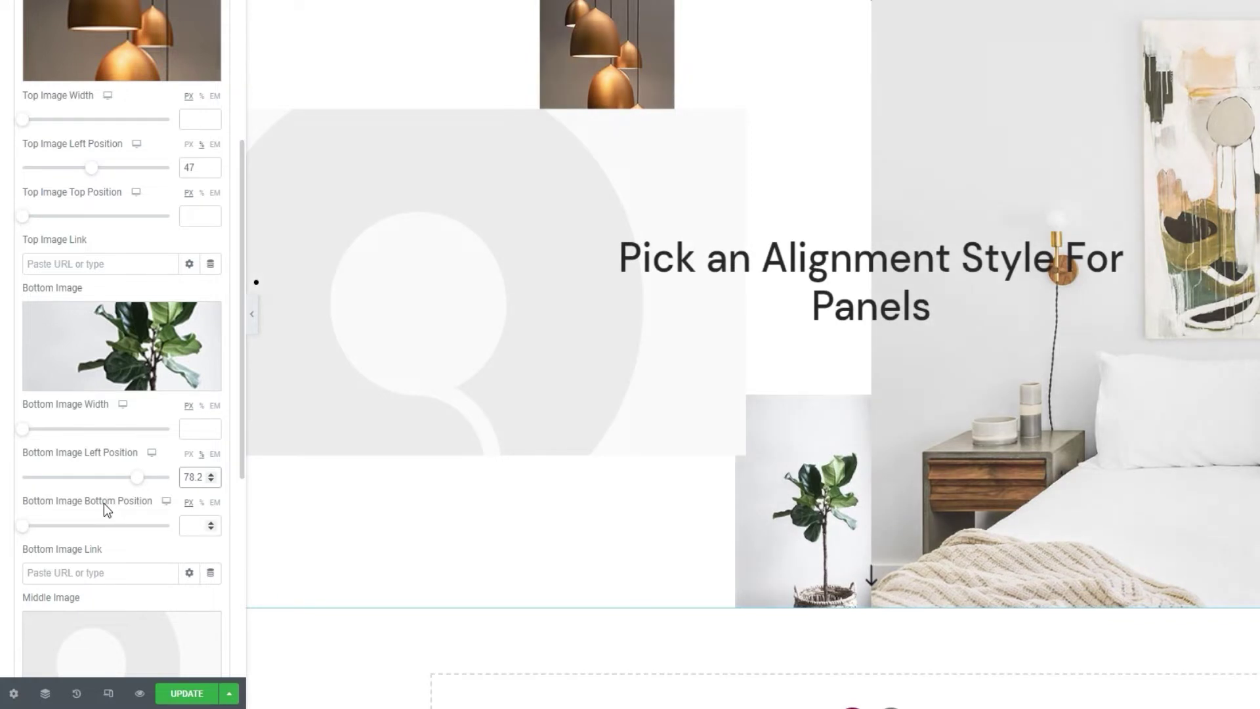
{"action": "scroll", "coordinate": [104, 503], "scroll_direction": "down", "scroll_amount": 2}
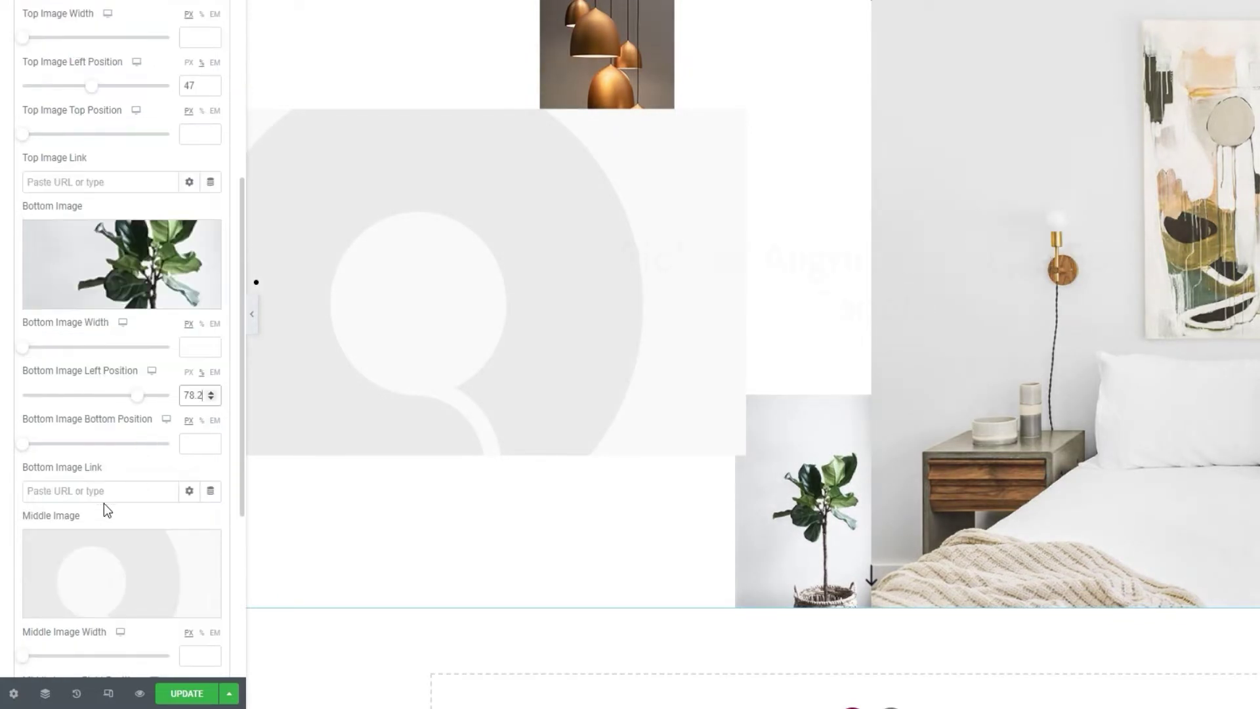
Try a bottom image bottom position of 33 px and clear the value again.
{"action": "left_click_drag", "start_coordinate": [27, 450], "coordinate": [76, 450]}
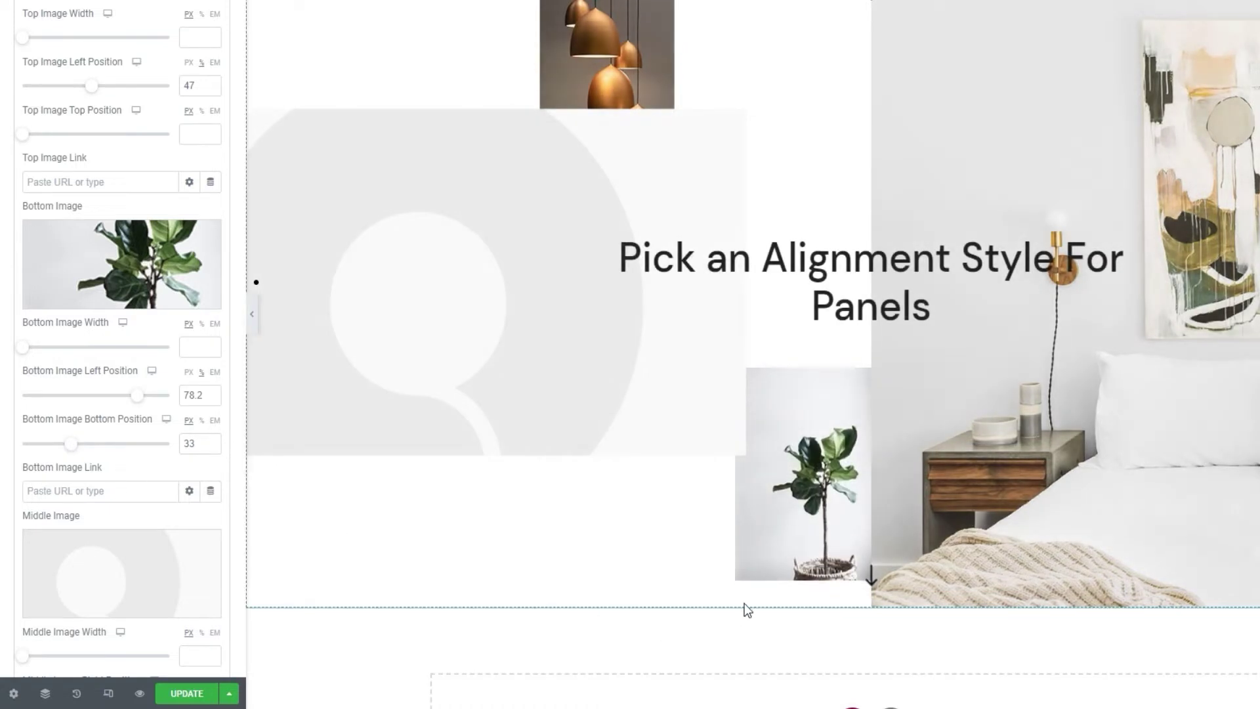
{"action": "double_click", "coordinate": [190, 443]}
{"action": "key", "text": "BackSpace"}
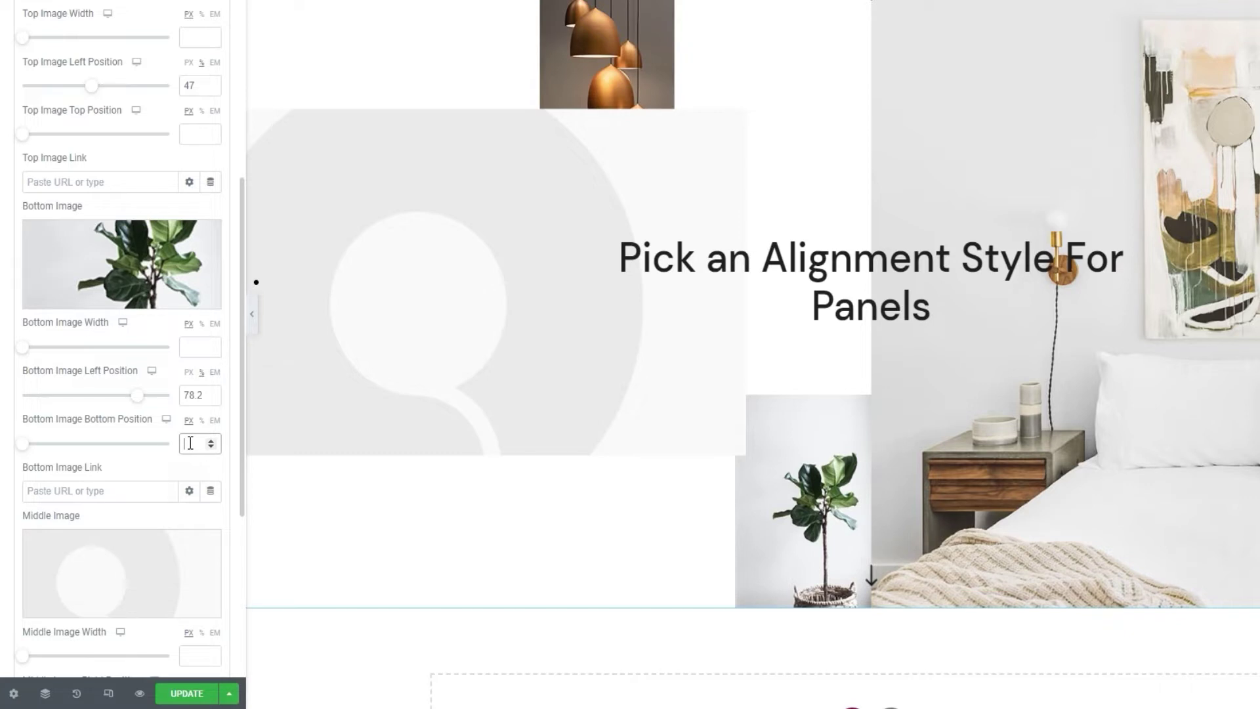
{"action": "left_click", "coordinate": [127, 490]}
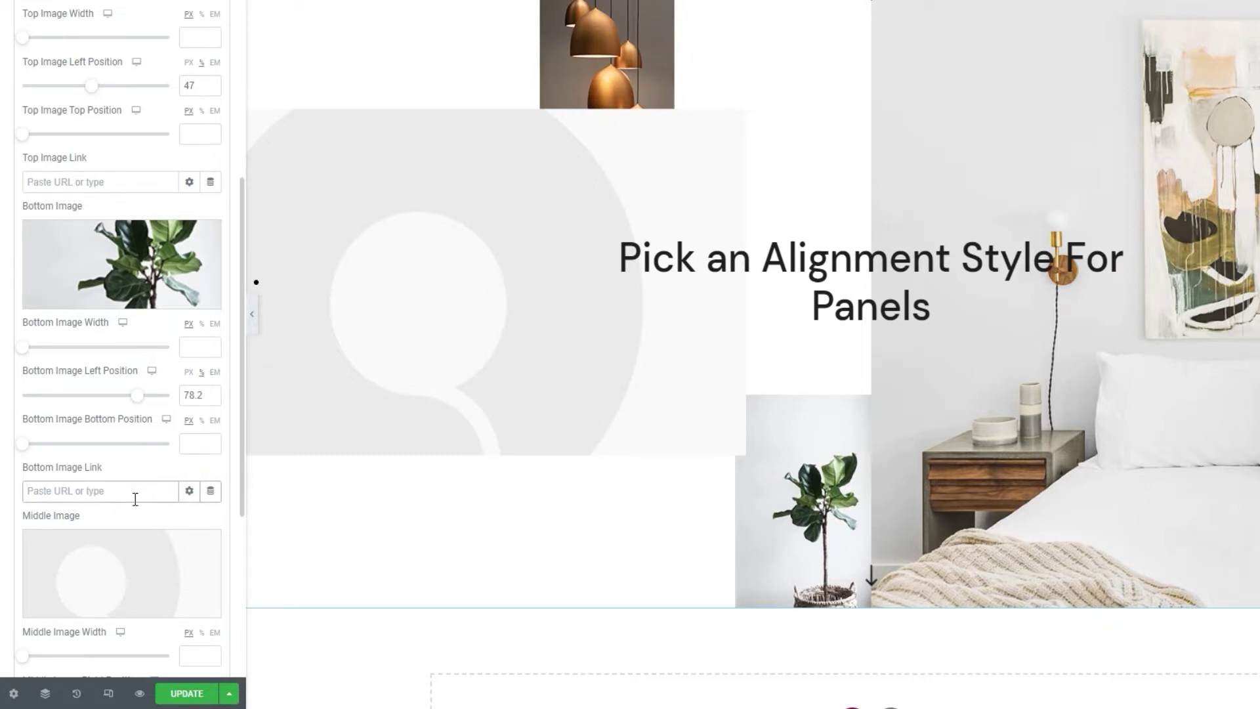
Set the item's middle image to the rust-coloured chair photo divided-slider-4.jpg from the media library.
{"action": "scroll", "coordinate": [135, 499], "scroll_direction": "down", "scroll_amount": 1}
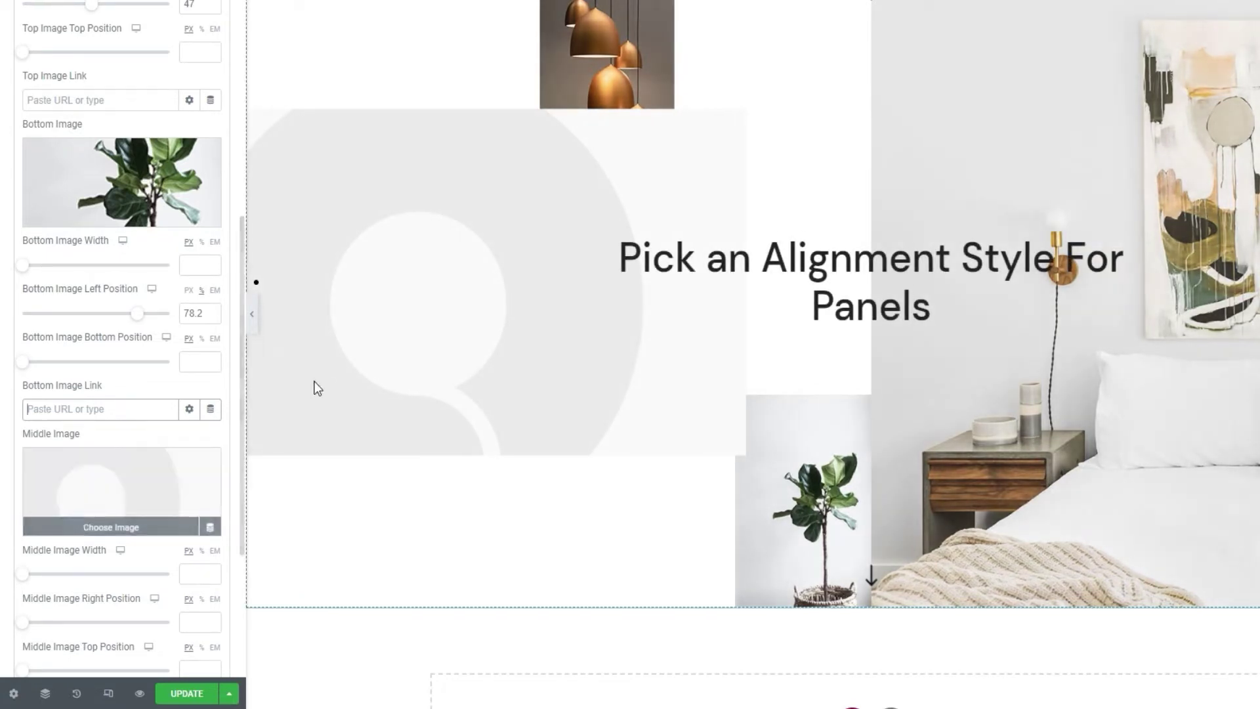
{"action": "left_click", "coordinate": [103, 495]}
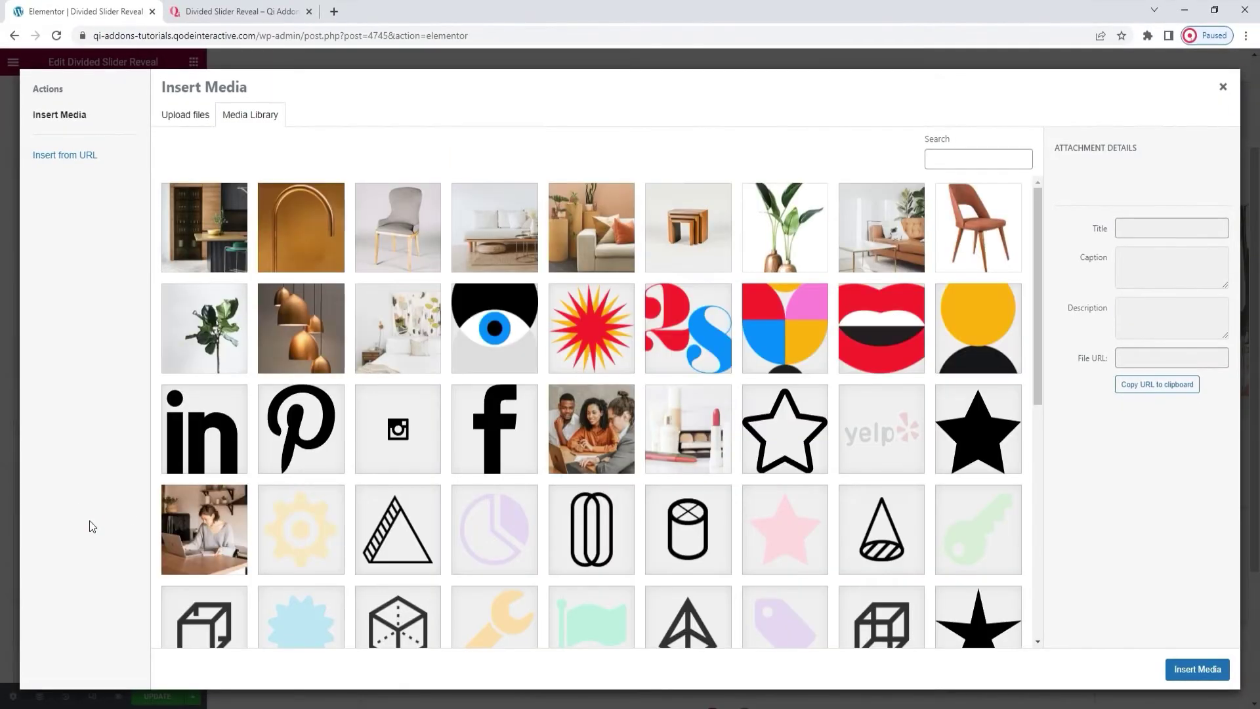
{"action": "left_click", "coordinate": [962, 234]}
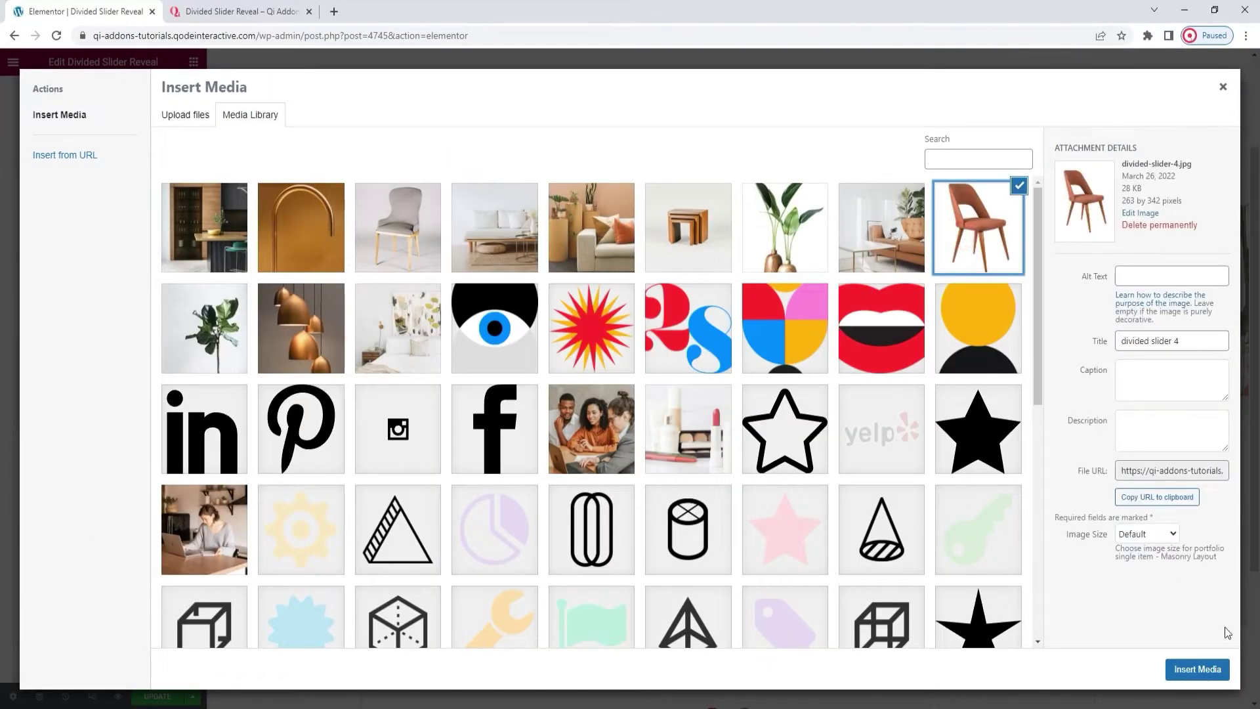
{"action": "left_click", "coordinate": [1213, 672]}
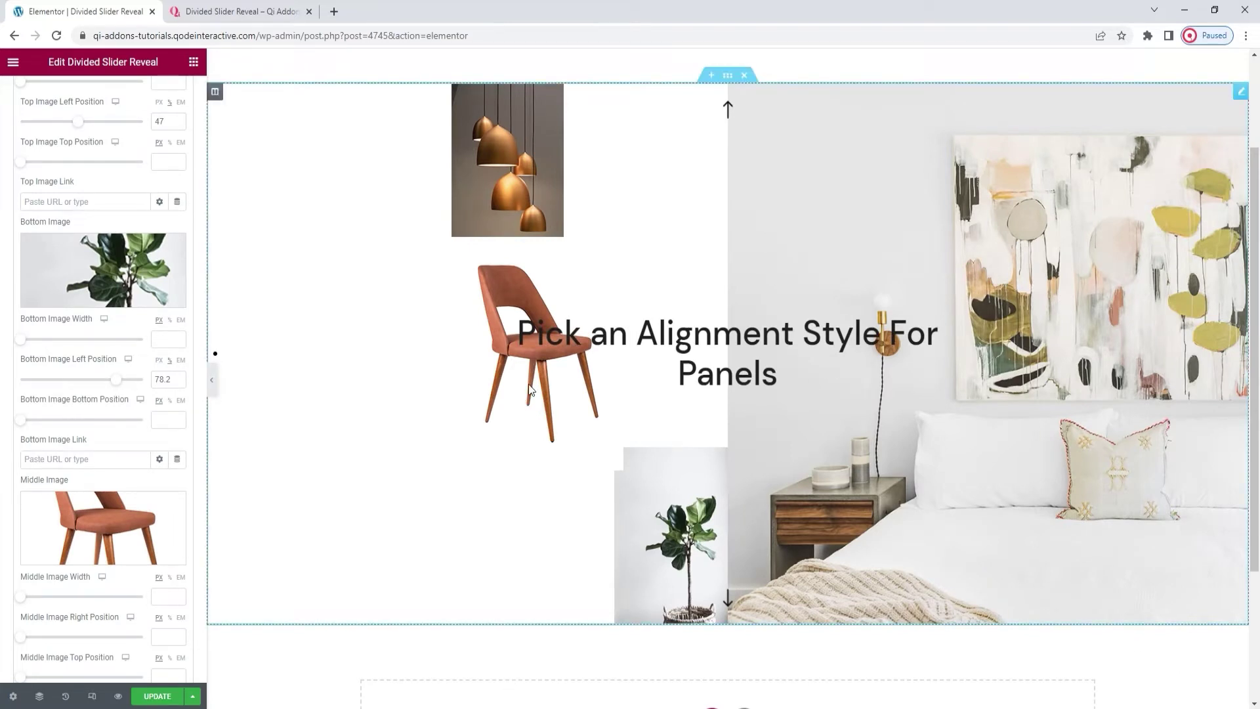
Set the middle image's right position to 53%.
{"action": "scroll", "coordinate": [120, 473], "scroll_direction": "down", "scroll_amount": 1}
{"action": "scroll", "coordinate": [121, 472], "scroll_direction": "down", "scroll_amount": 1}
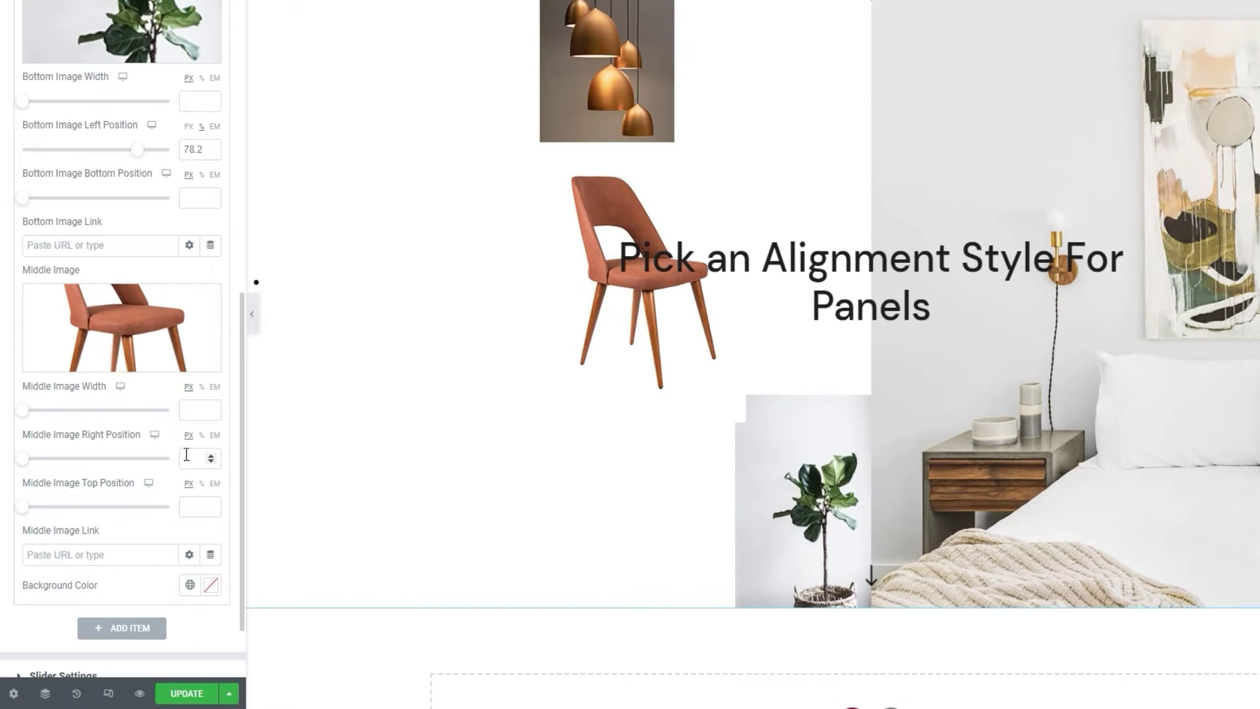
{"action": "left_click", "coordinate": [202, 436]}
{"action": "left_click", "coordinate": [188, 462]}
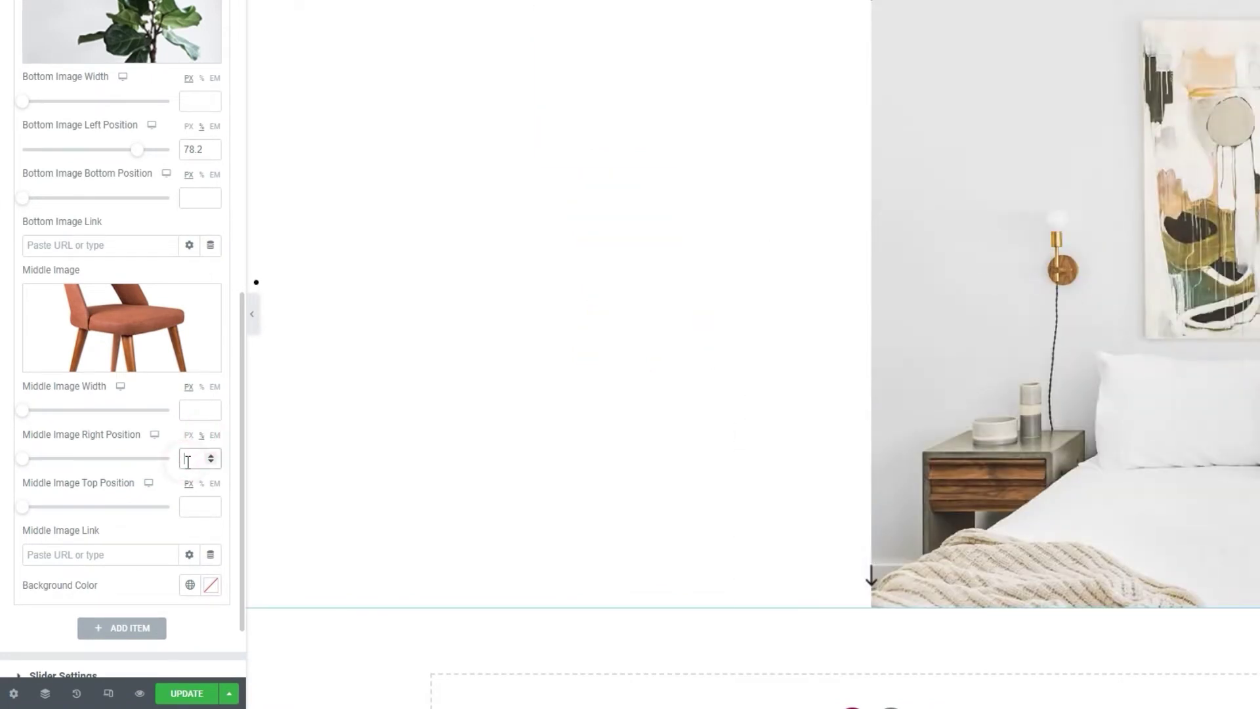
{"action": "type", "text": "53"}
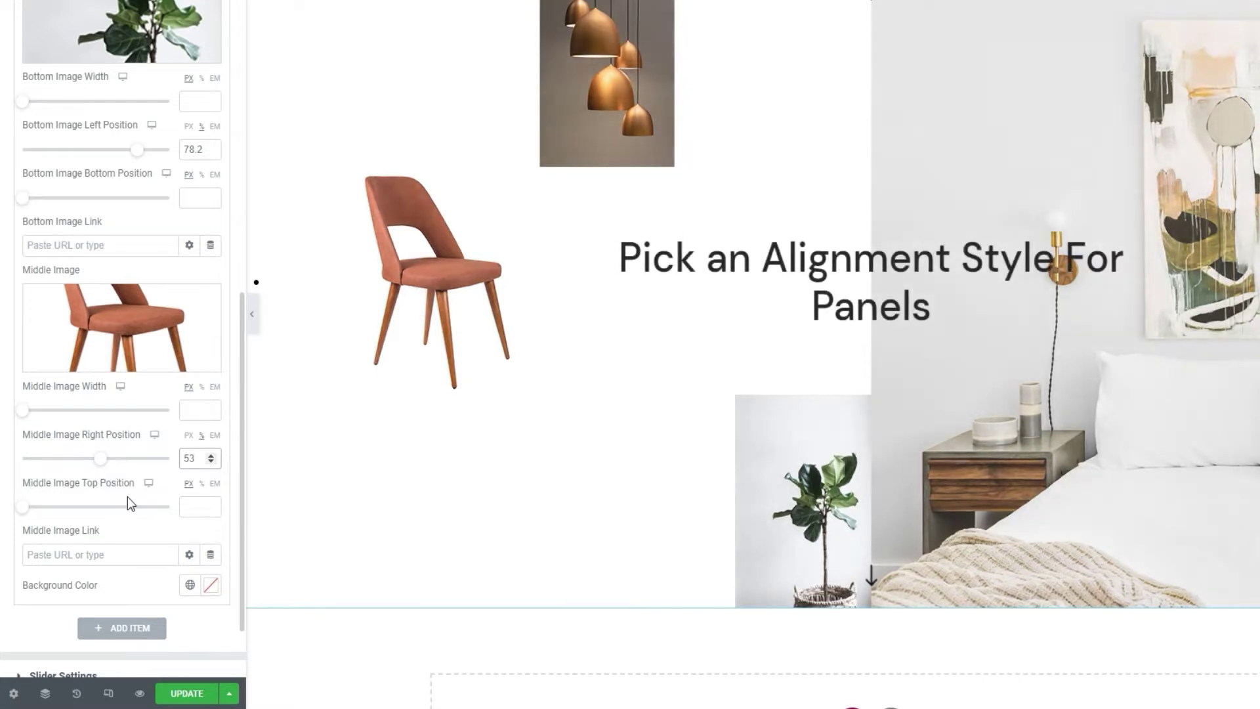
Set the middle image's top position to 360 px.
{"action": "left_click", "coordinate": [23, 508]}
{"action": "left_click_drag", "start_coordinate": [25, 516], "coordinate": [169, 502]}
{"action": "double_click", "coordinate": [190, 506]}
{"action": "type", "text": "360"}
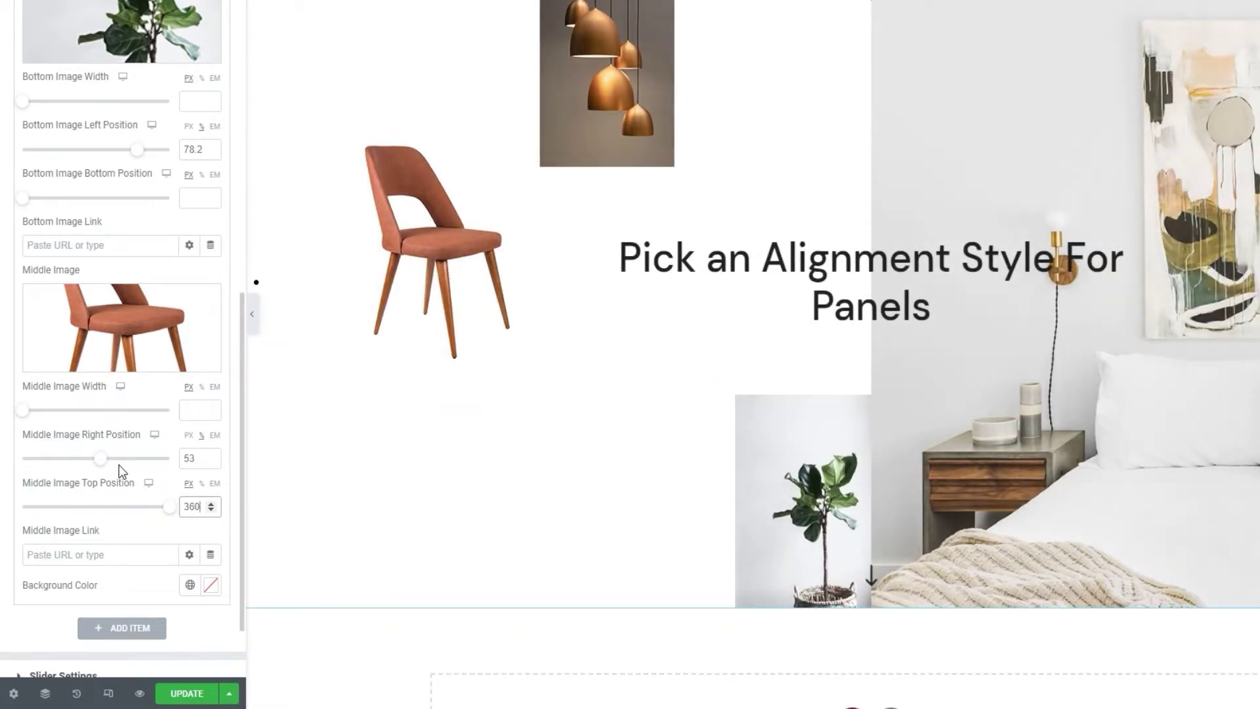
{"action": "left_click", "coordinate": [115, 531]}
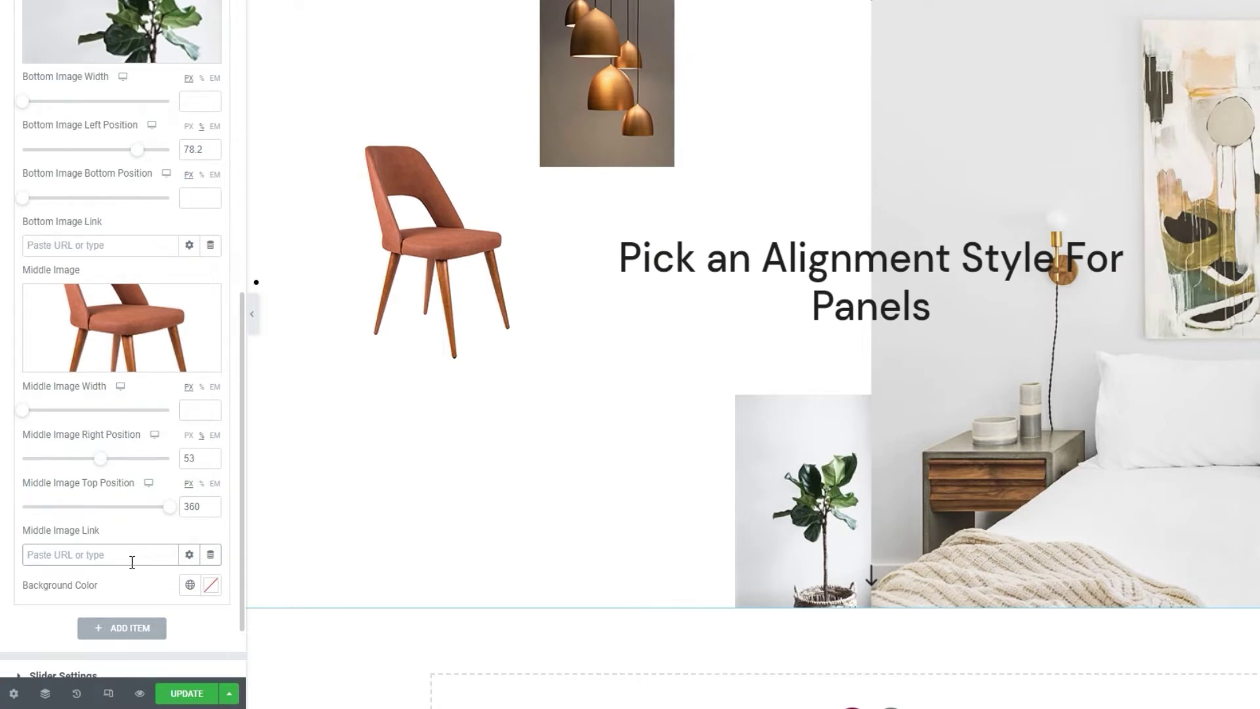
Set the item's background color to #f9f9f9.
{"action": "left_click", "coordinate": [206, 585]}
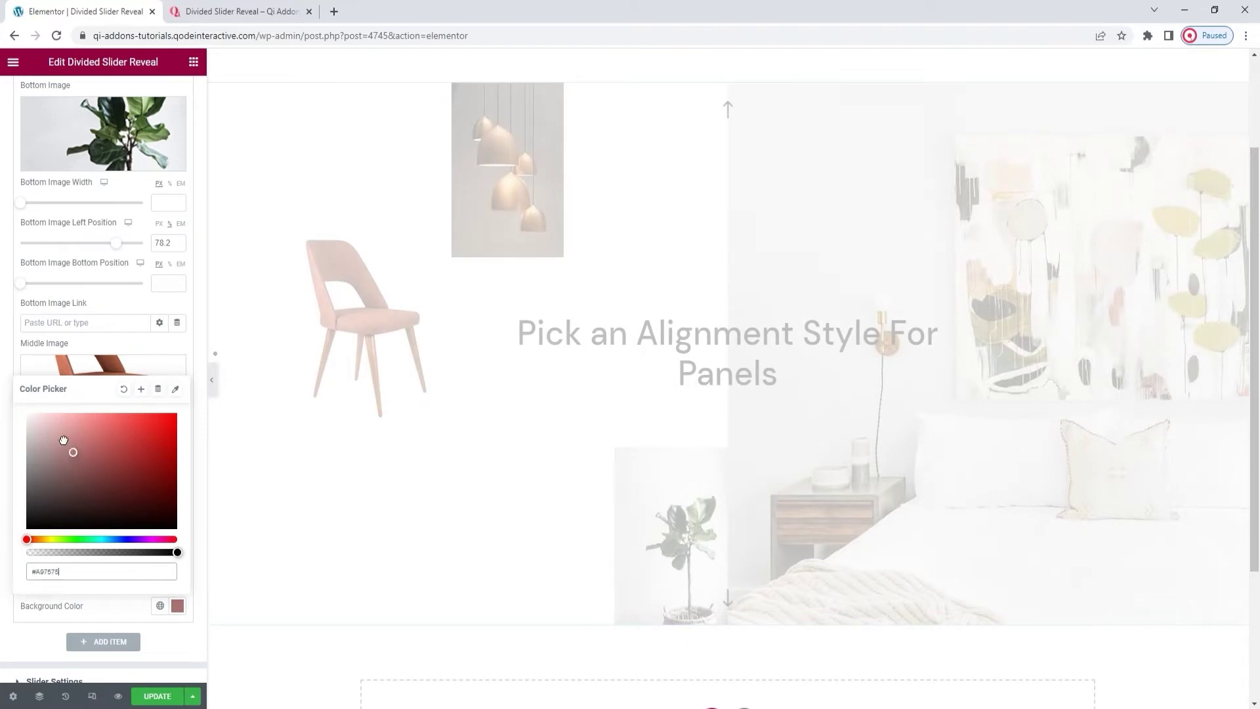
{"action": "left_click", "coordinate": [61, 436]}
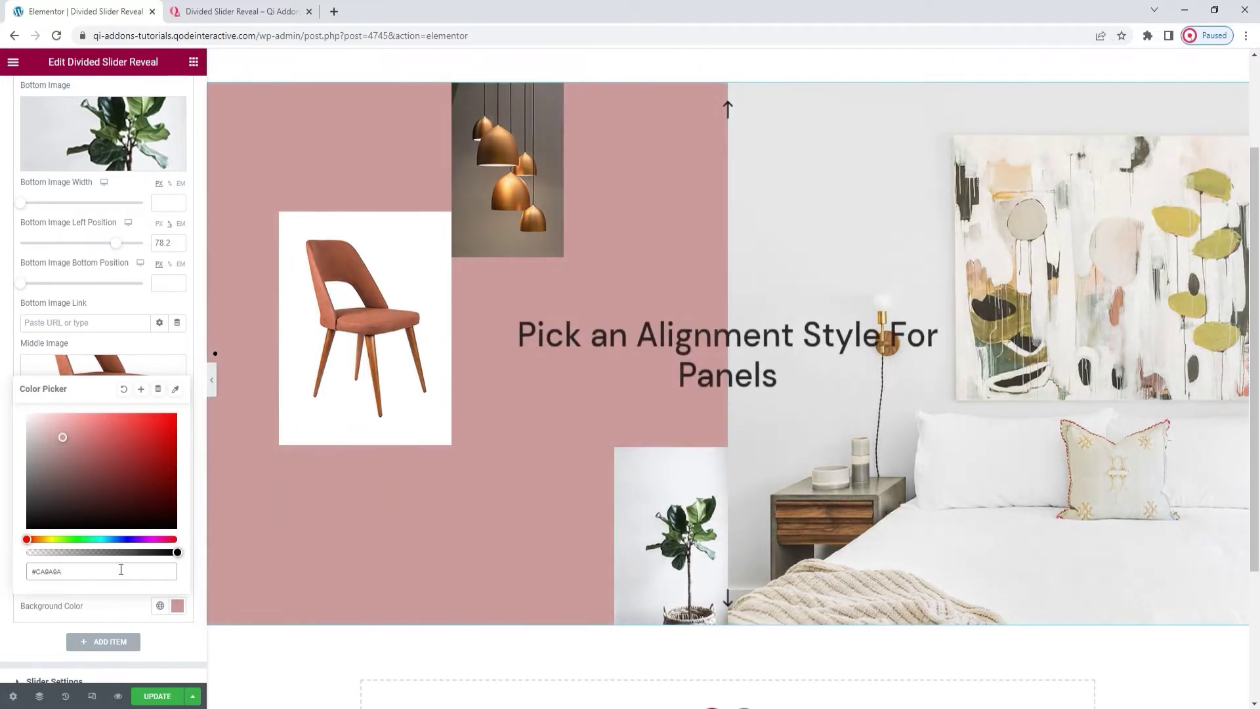
{"action": "double_click", "coordinate": [121, 570]}
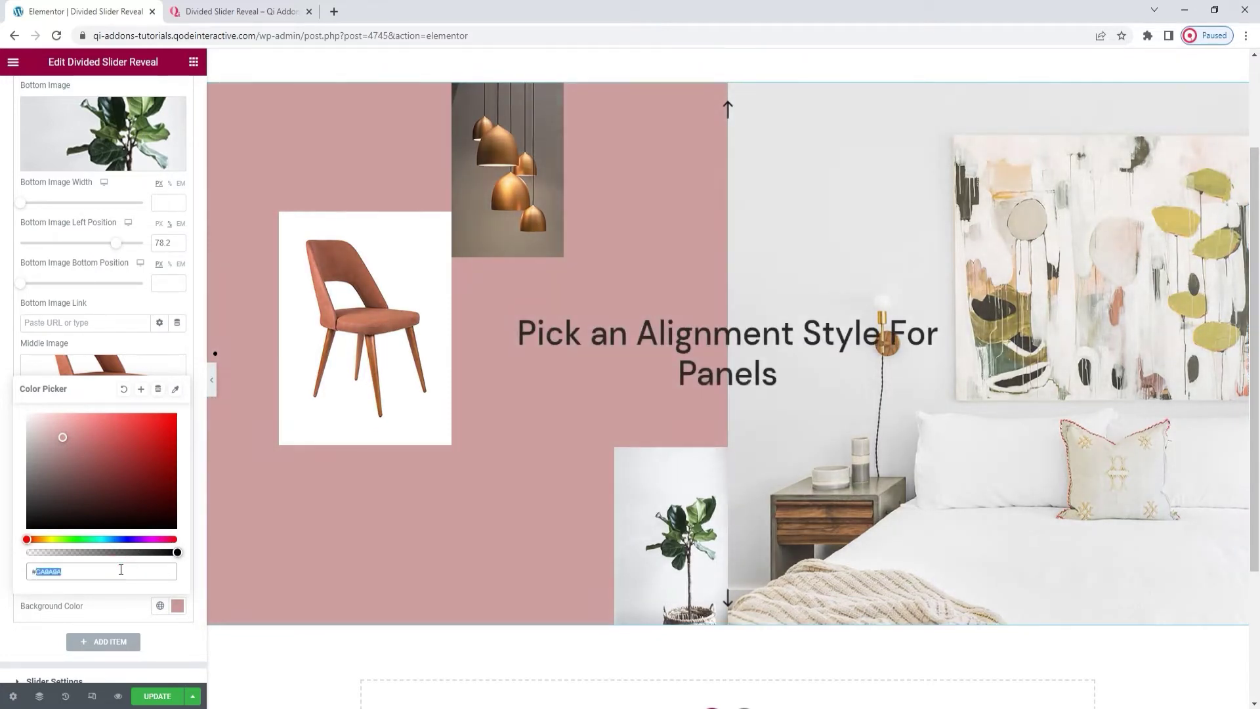
{"action": "type", "text": "f9f9f9"}
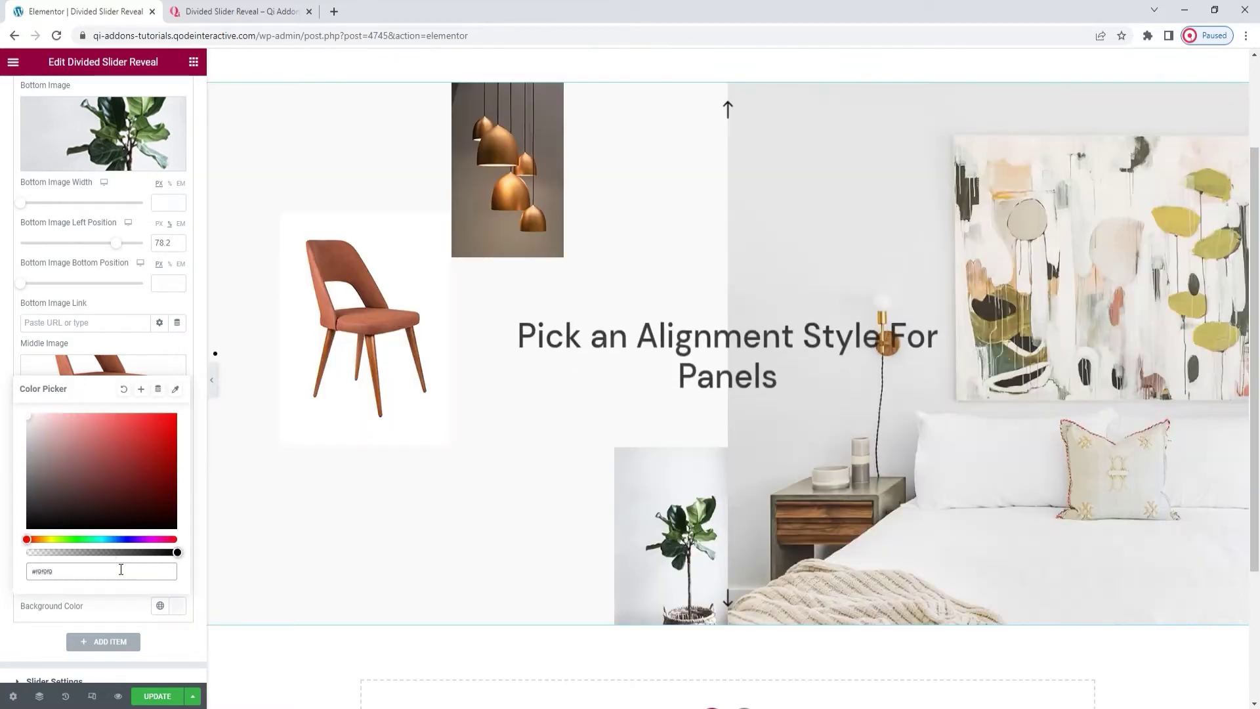
{"action": "left_click", "coordinate": [131, 604]}
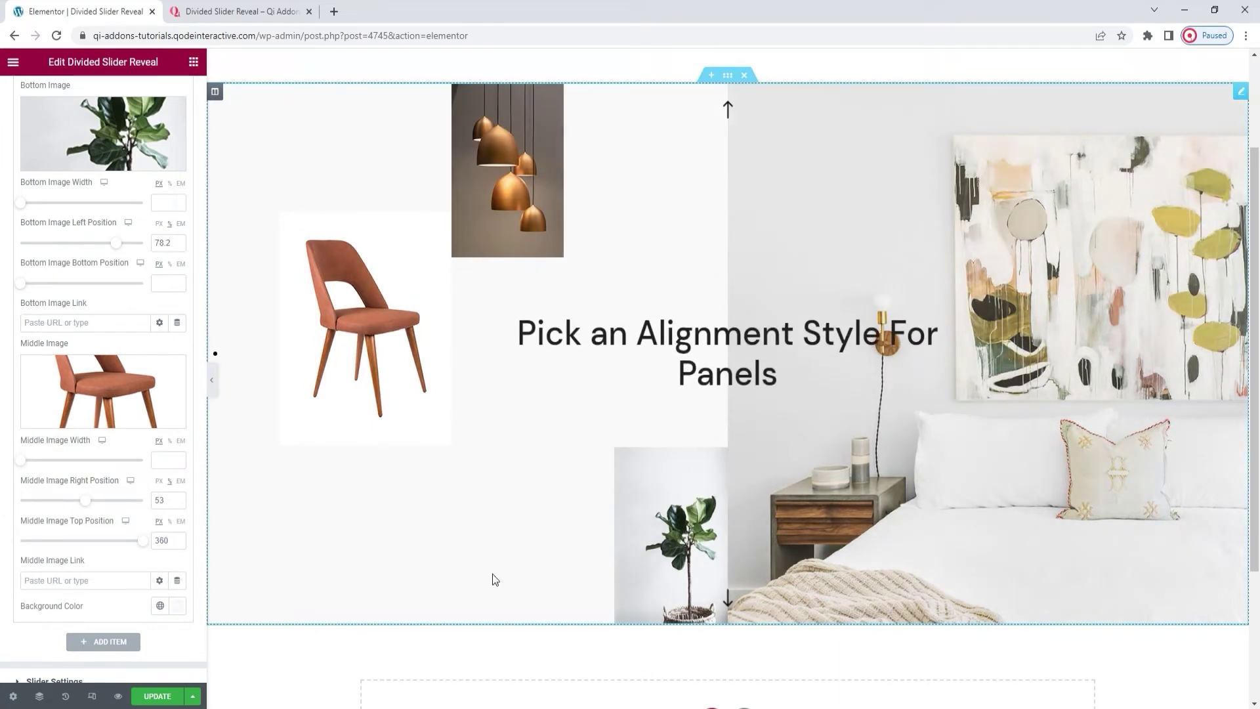
Duplicate the "Pick an Alignment Style For Panels" item and look through the item list.
{"action": "scroll", "coordinate": [105, 341], "scroll_direction": "up", "scroll_amount": 7}
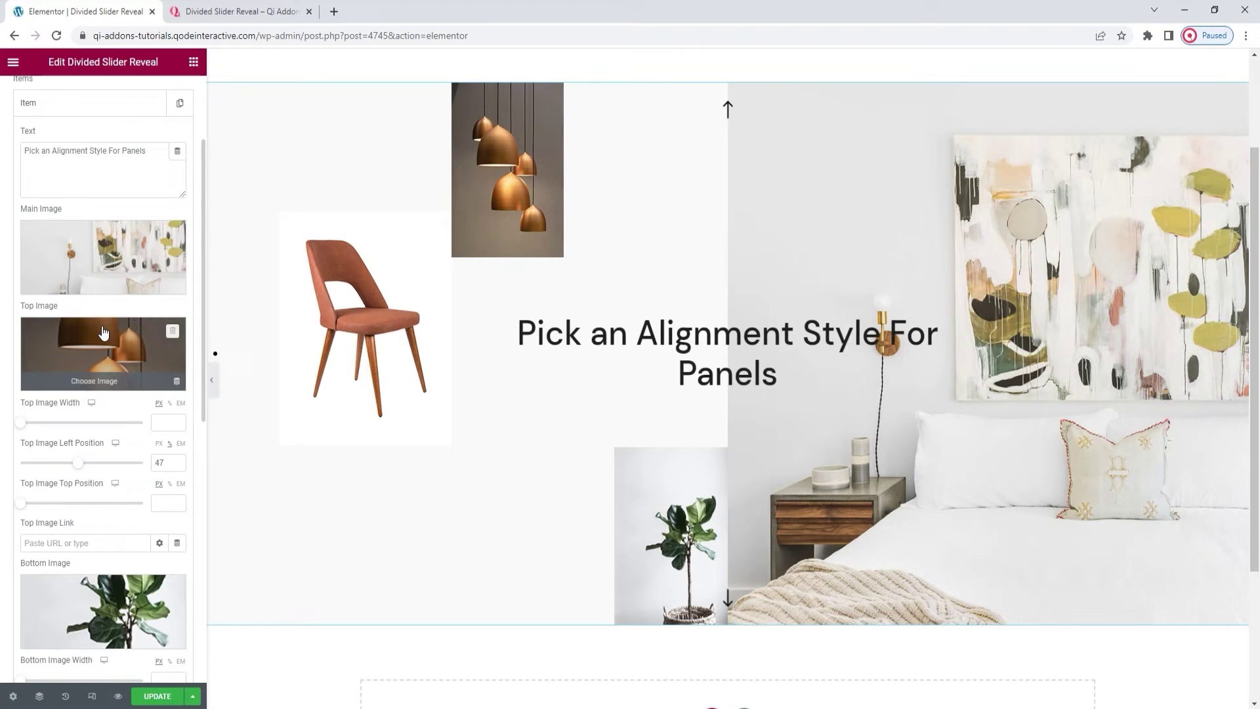
{"action": "scroll", "coordinate": [125, 210], "scroll_direction": "up", "scroll_amount": 1}
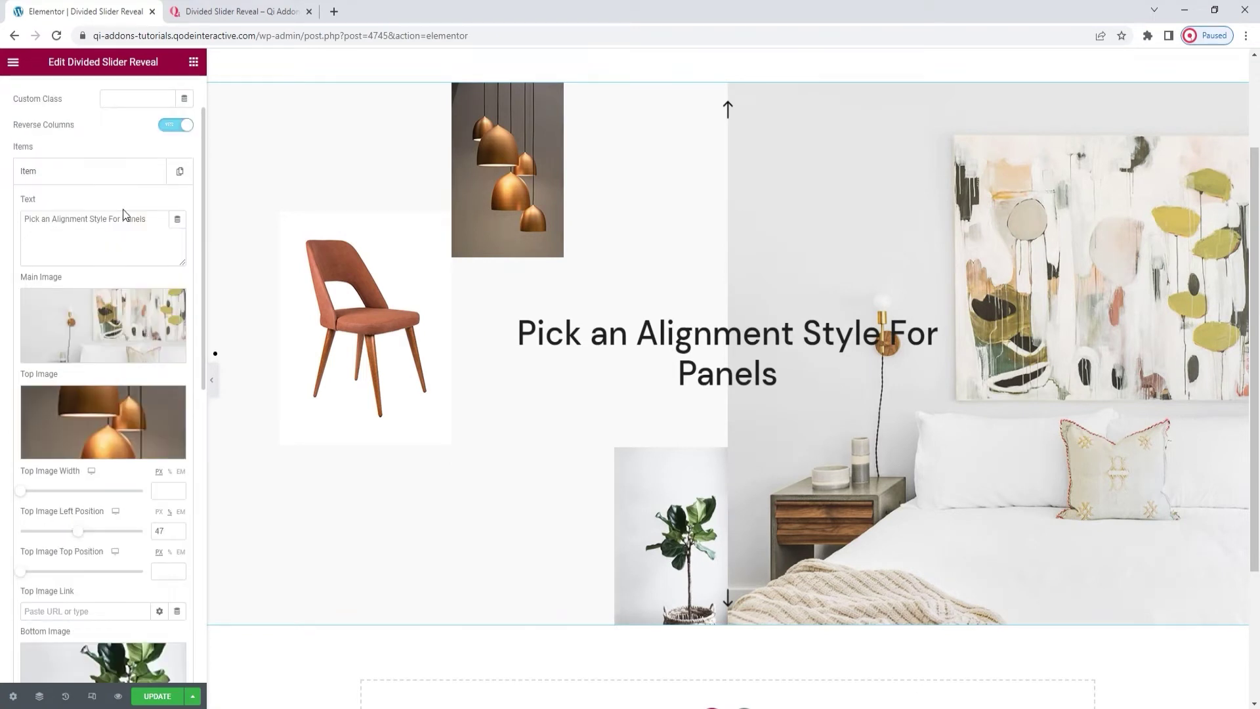
{"action": "left_click", "coordinate": [176, 185]}
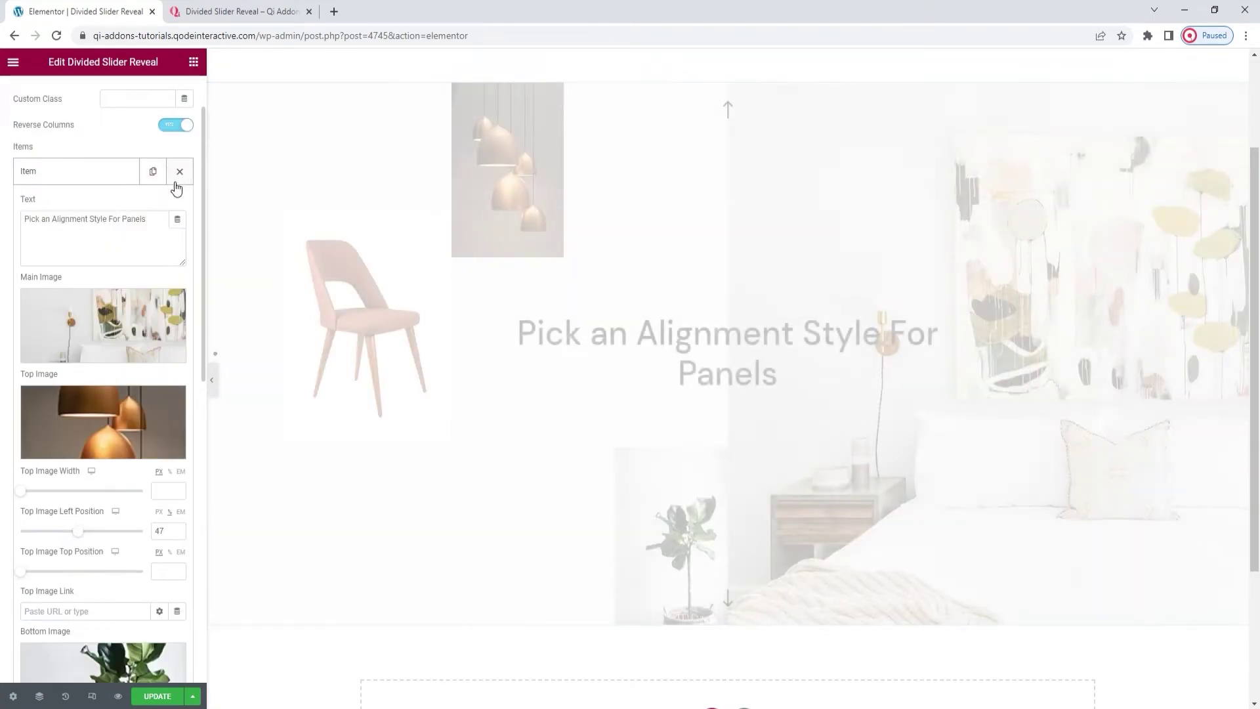
{"action": "scroll", "coordinate": [97, 385], "scroll_direction": "down", "scroll_amount": 3}
{"action": "scroll", "coordinate": [97, 386], "scroll_direction": "down", "scroll_amount": 7}
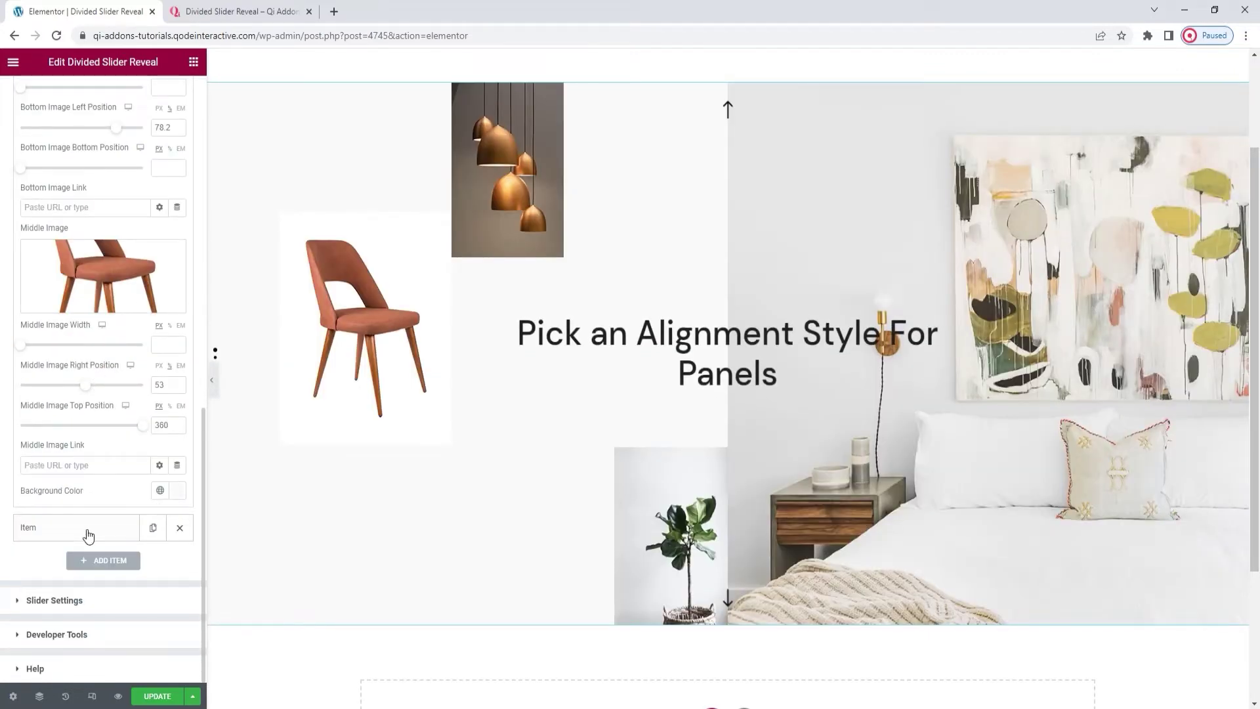
{"action": "scroll", "coordinate": [88, 535], "scroll_direction": "up", "scroll_amount": 1}
{"action": "scroll", "coordinate": [107, 359], "scroll_direction": "up", "scroll_amount": 6}
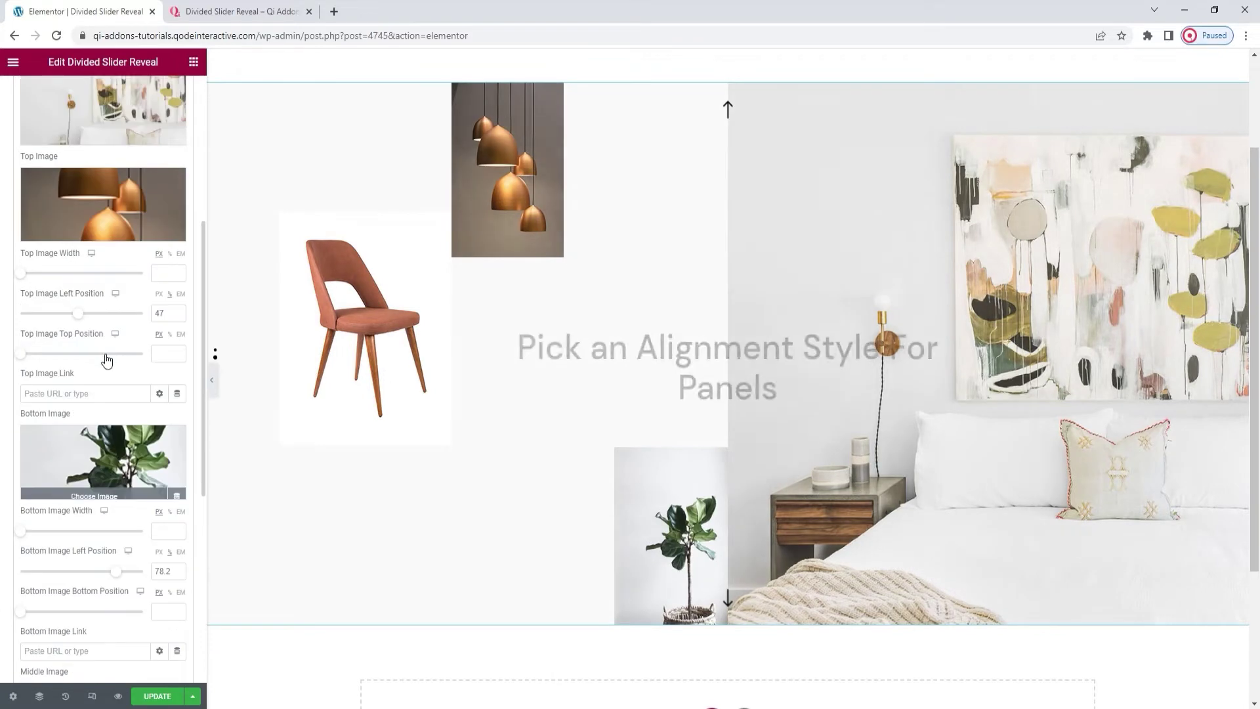
{"action": "scroll", "coordinate": [107, 359], "scroll_direction": "up", "scroll_amount": 5}
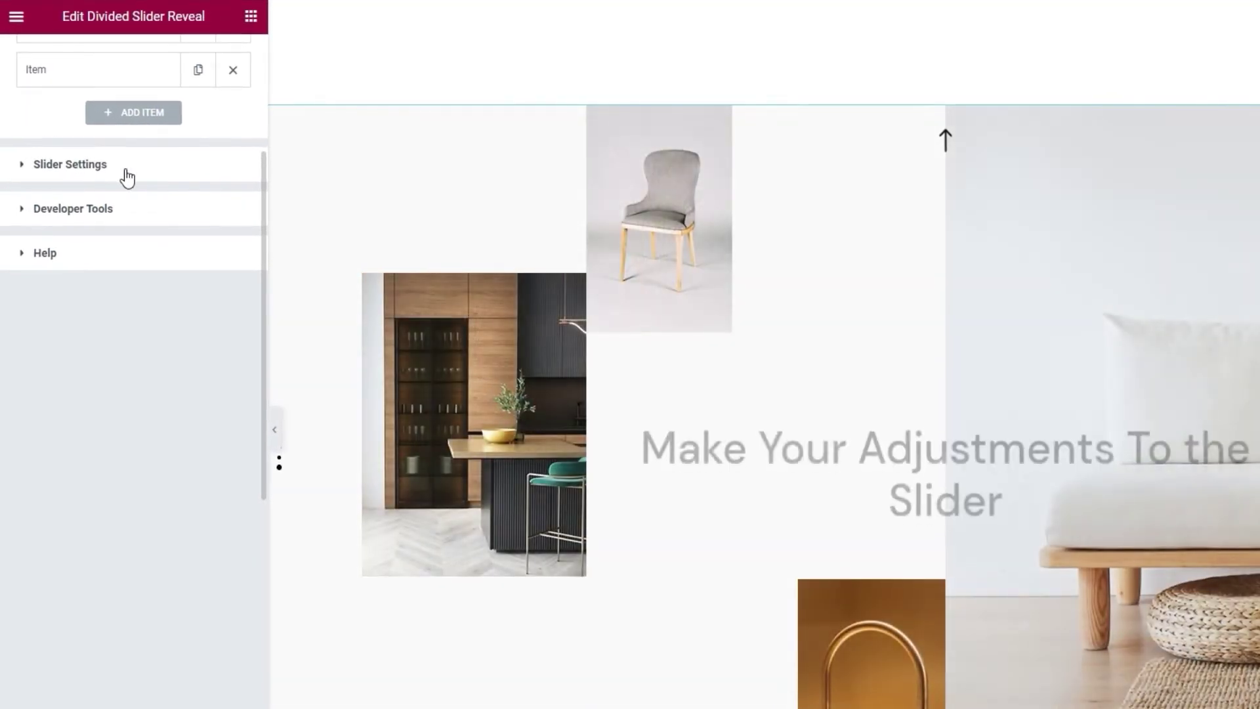
Open the slider settings and set the vertical slider height to 886 px.
{"action": "left_click", "coordinate": [125, 172]}
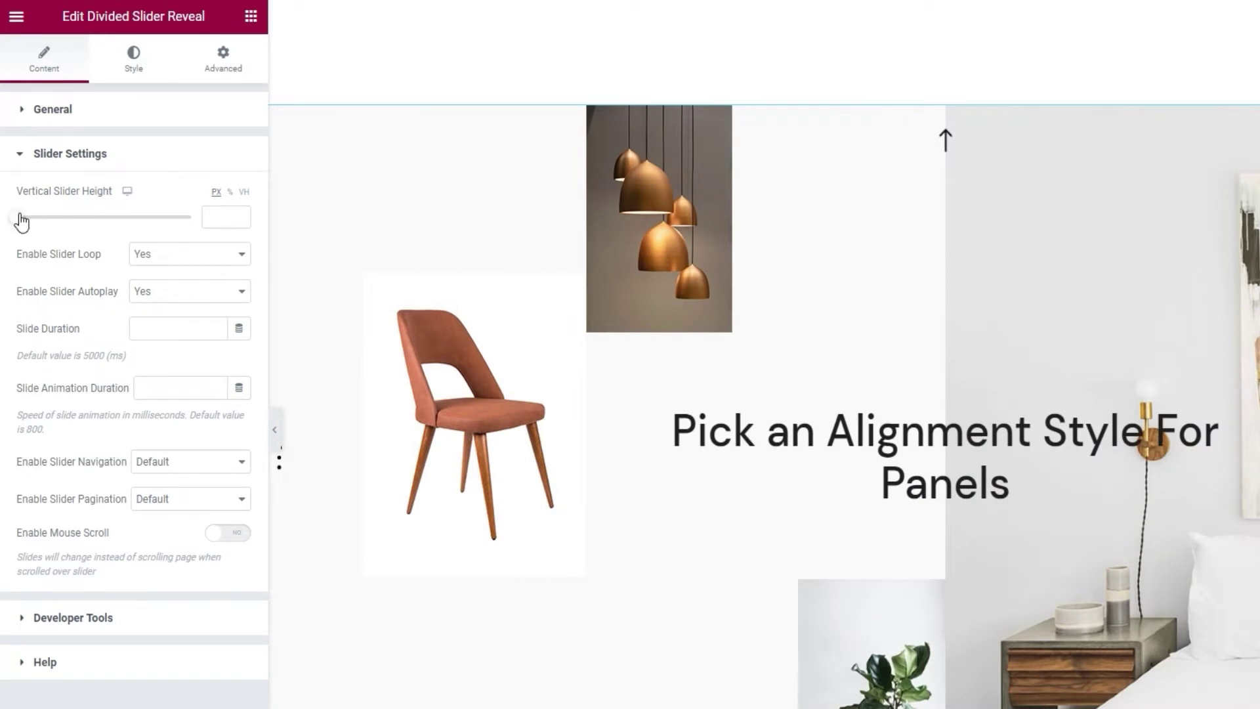
{"action": "left_click_drag", "start_coordinate": [21, 222], "coordinate": [68, 218]}
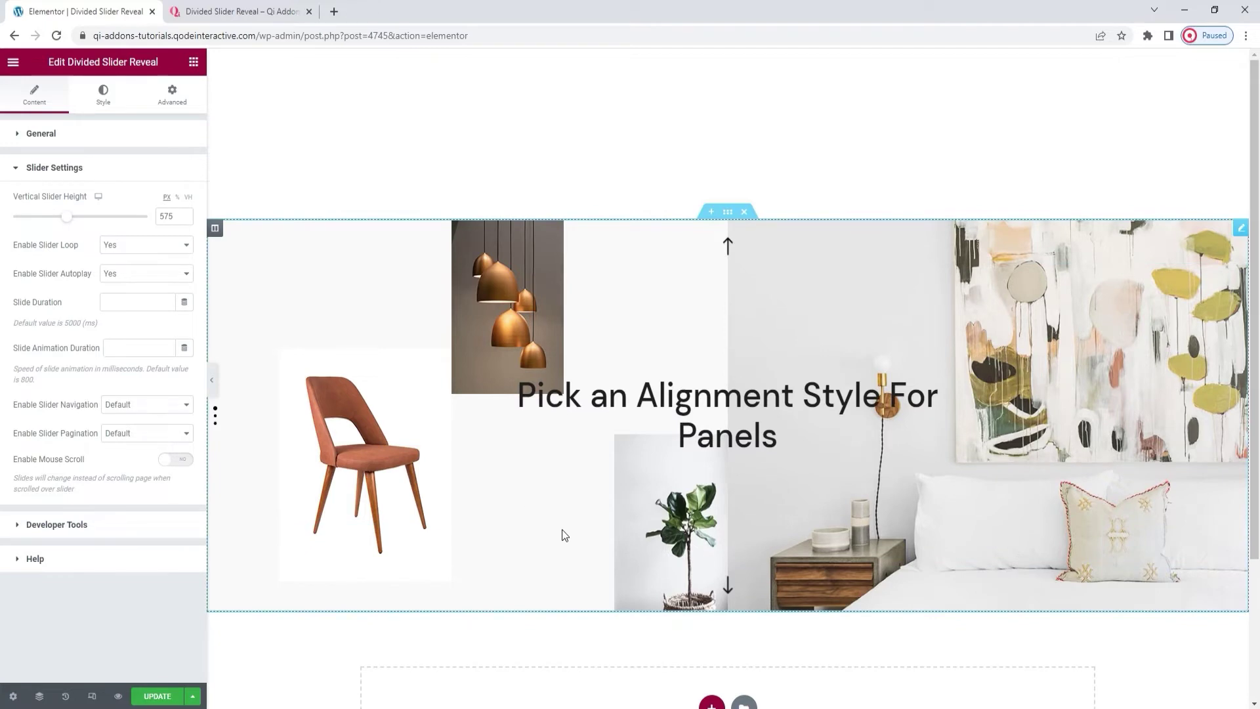
{"action": "double_click", "coordinate": [165, 217]}
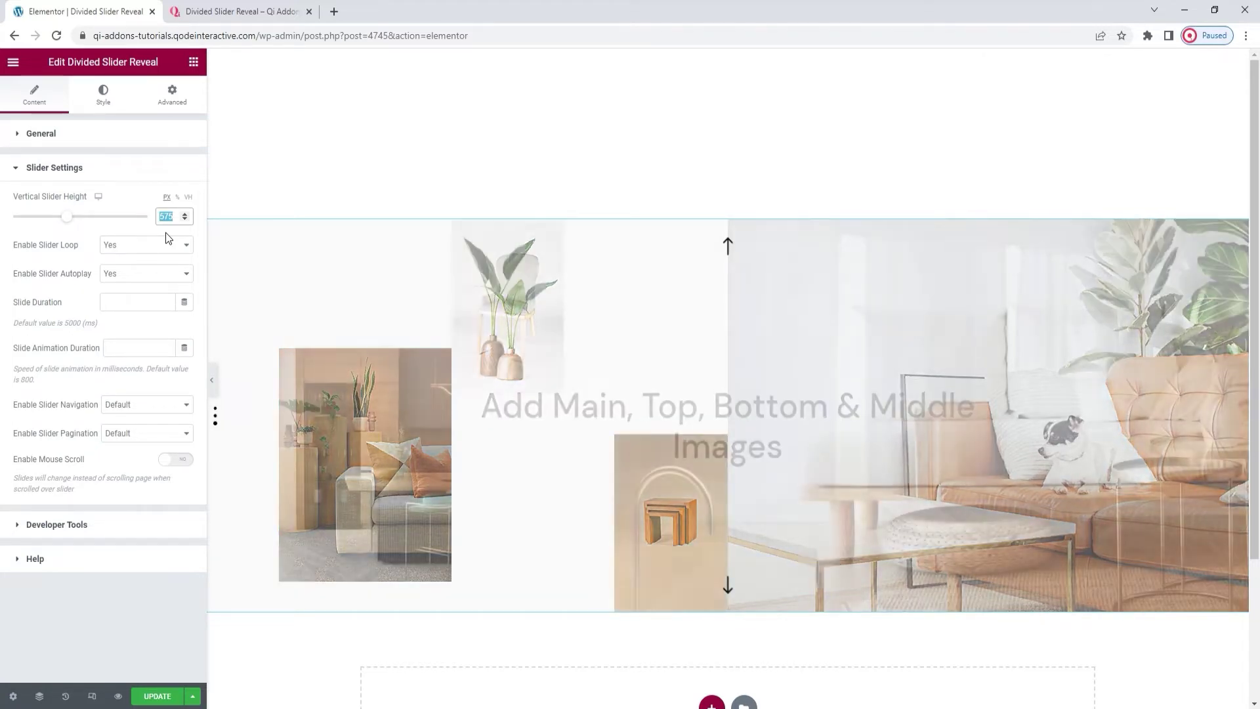
{"action": "type", "text": "886"}
{"action": "left_click_drag", "start_coordinate": [1256, 152], "coordinate": [1259, 231]}
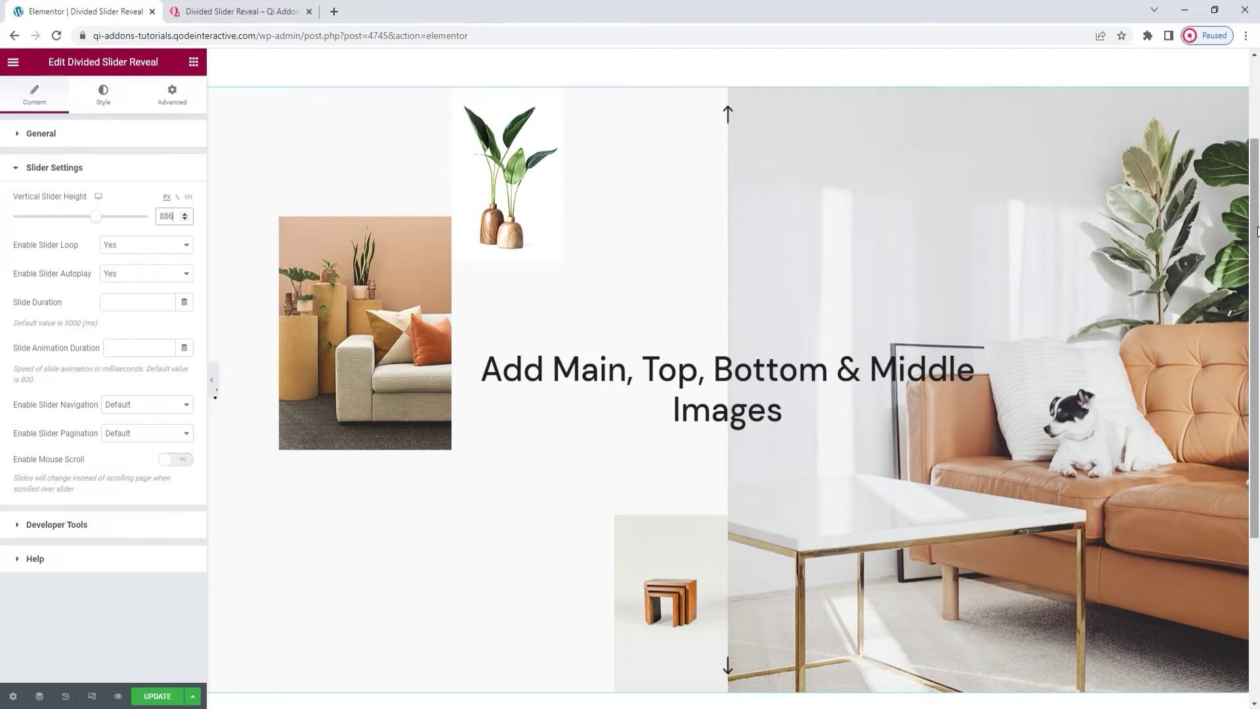
Check the choices for slider loop and slider autoplay, keeping both on Yes.
{"action": "left_click", "coordinate": [160, 246]}
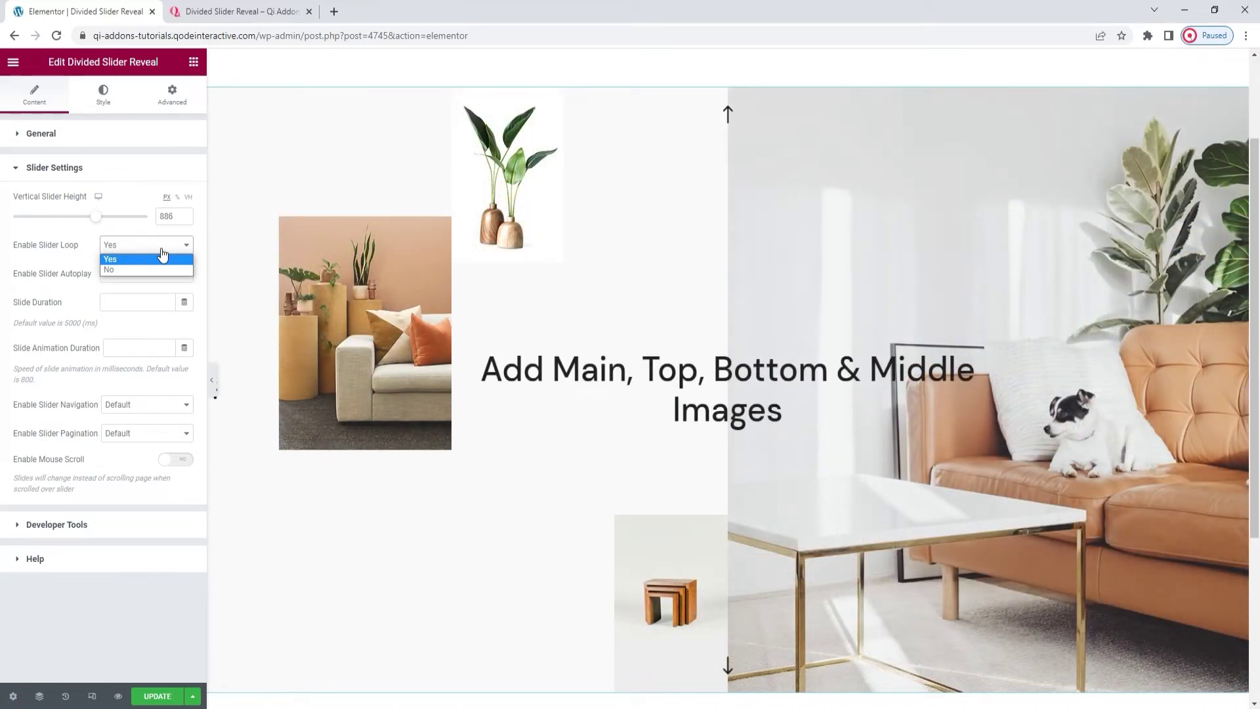
{"action": "left_click", "coordinate": [162, 250]}
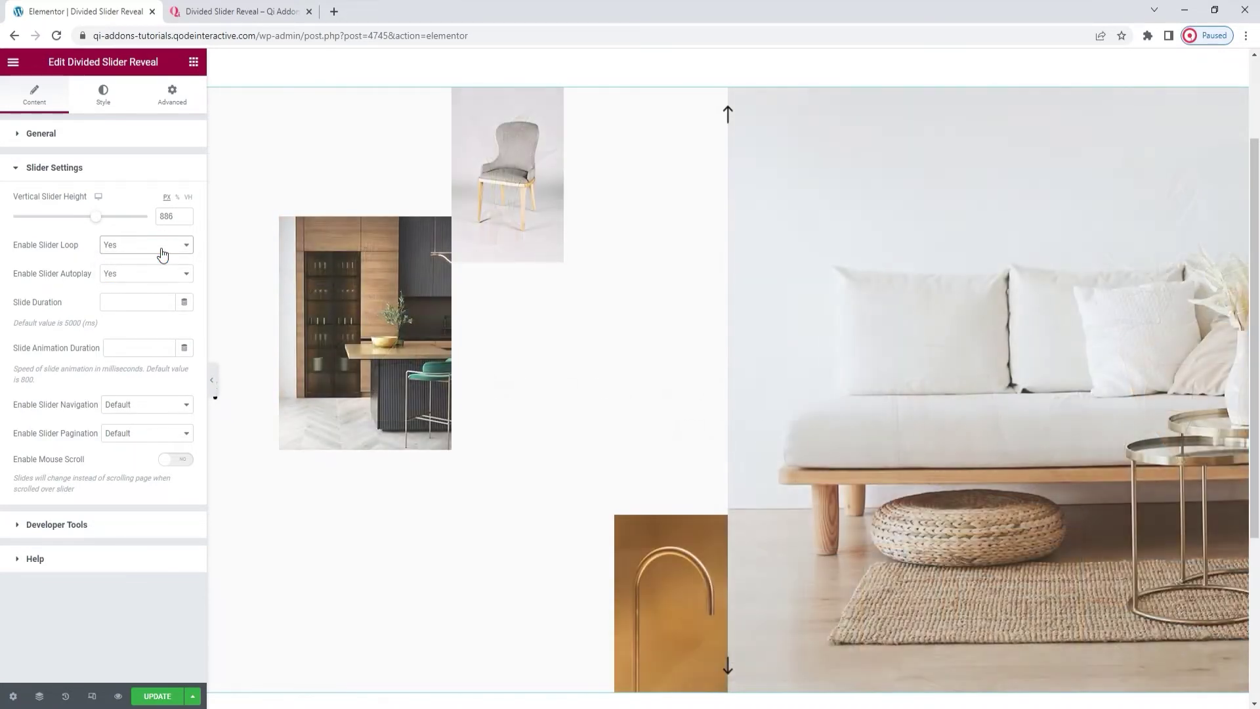
{"action": "left_click", "coordinate": [162, 274]}
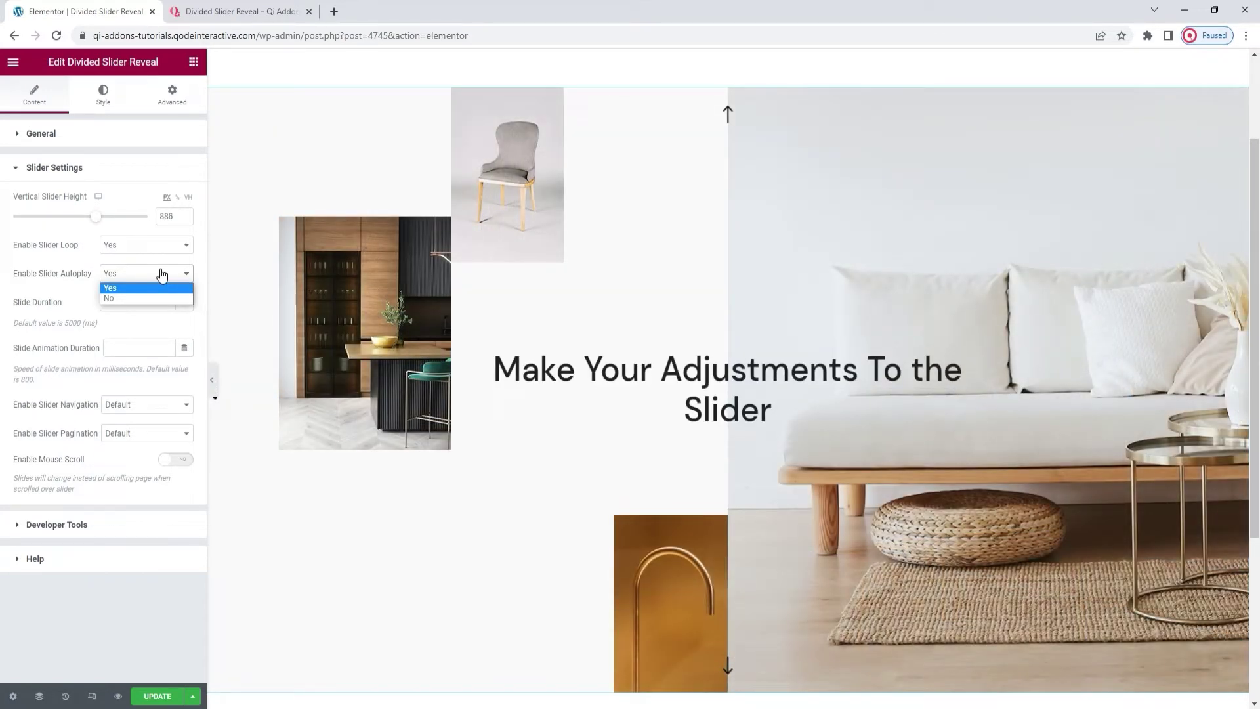
{"action": "left_click", "coordinate": [161, 275]}
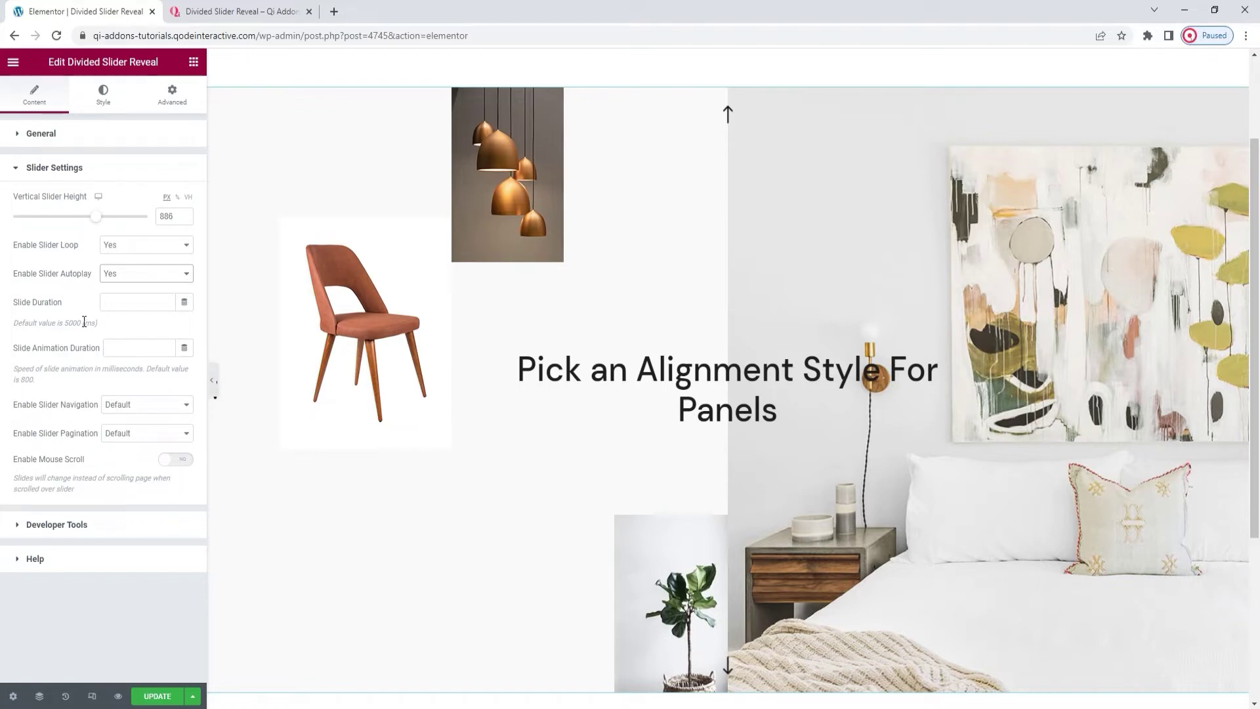
Try a slide duration of 2000 ms and clear the value again.
{"action": "left_click", "coordinate": [131, 303]}
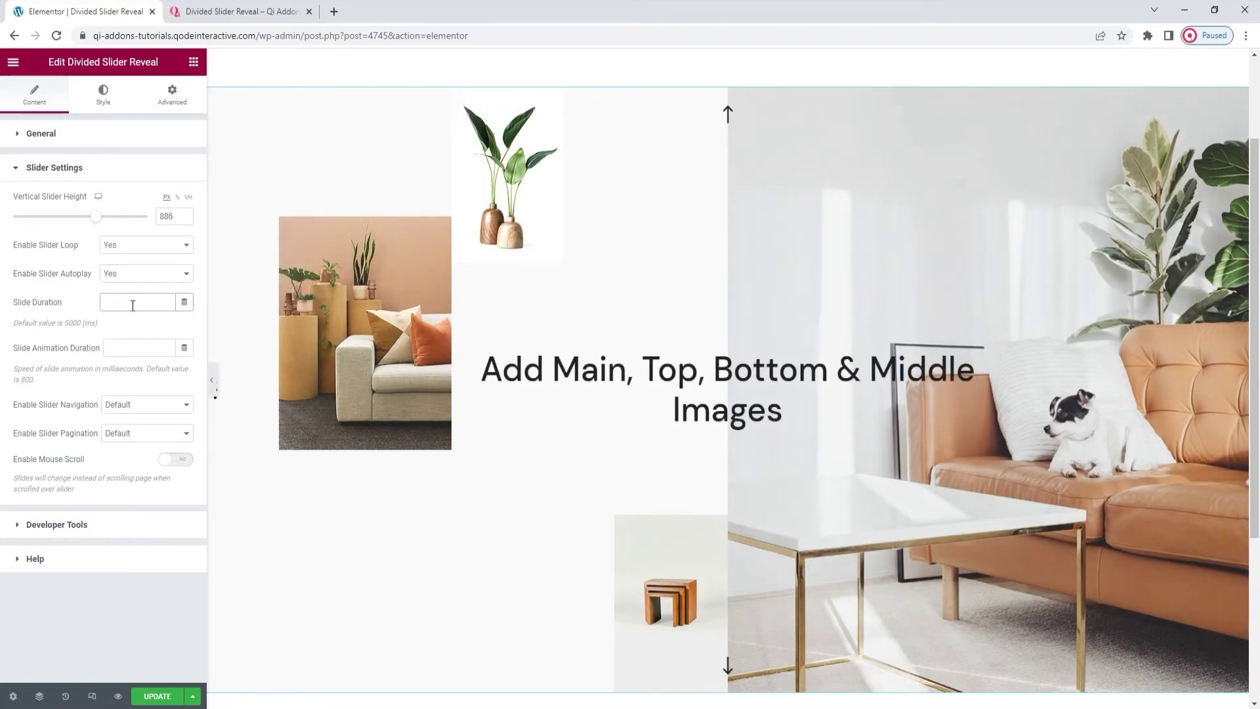
{"action": "type", "text": "2000"}
{"action": "double_click", "coordinate": [130, 304]}
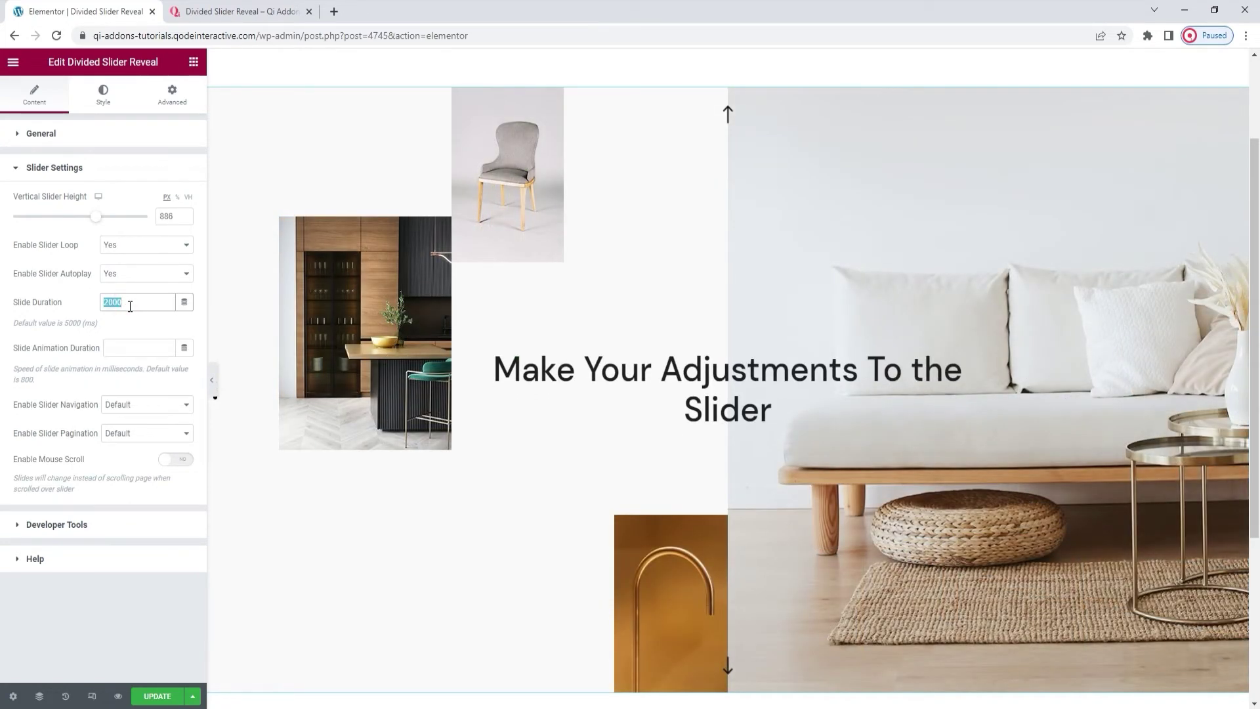
{"action": "key", "text": "BackSpace"}
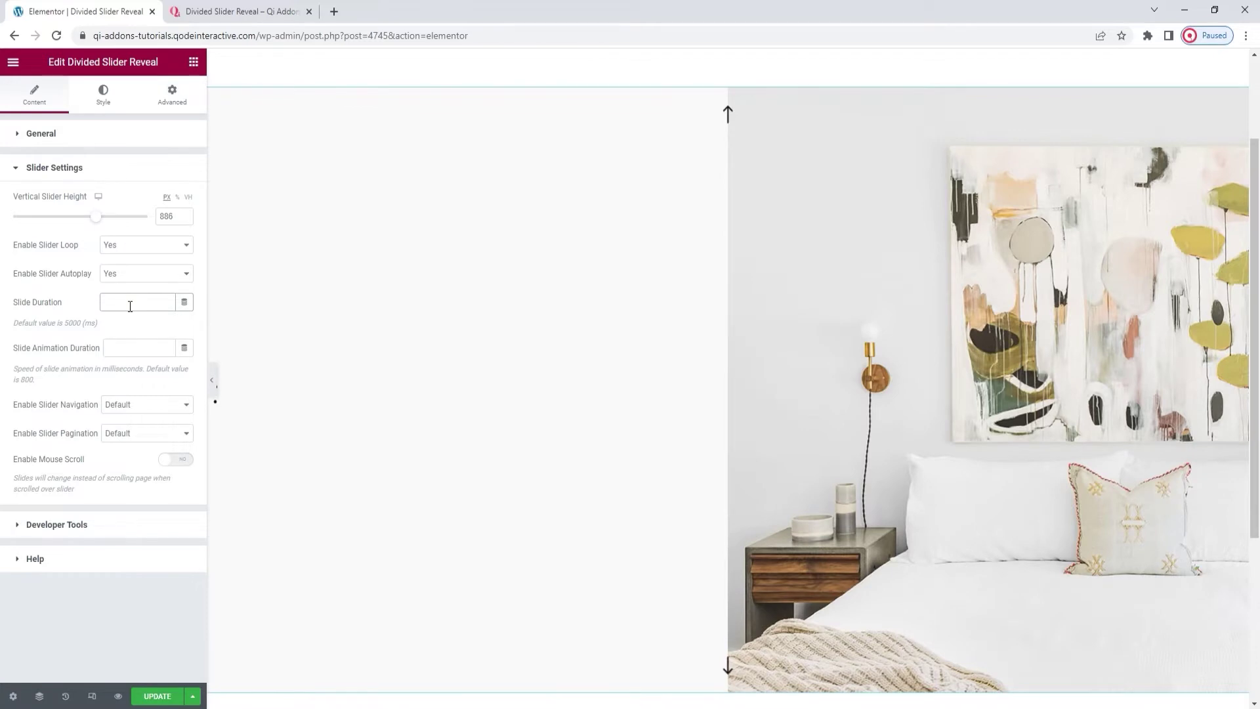
{"action": "left_click", "coordinate": [133, 340]}
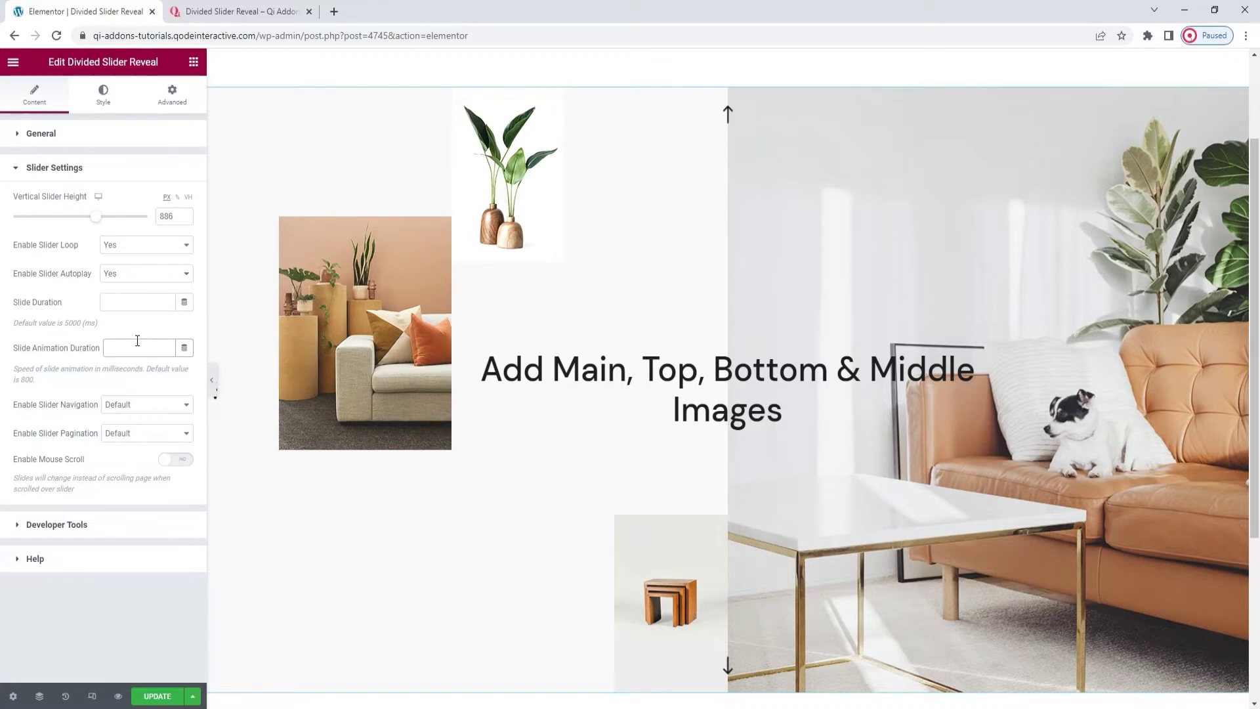
Try a slide animation duration of 200 ms and clear the value again.
{"action": "type", "text": "200"}
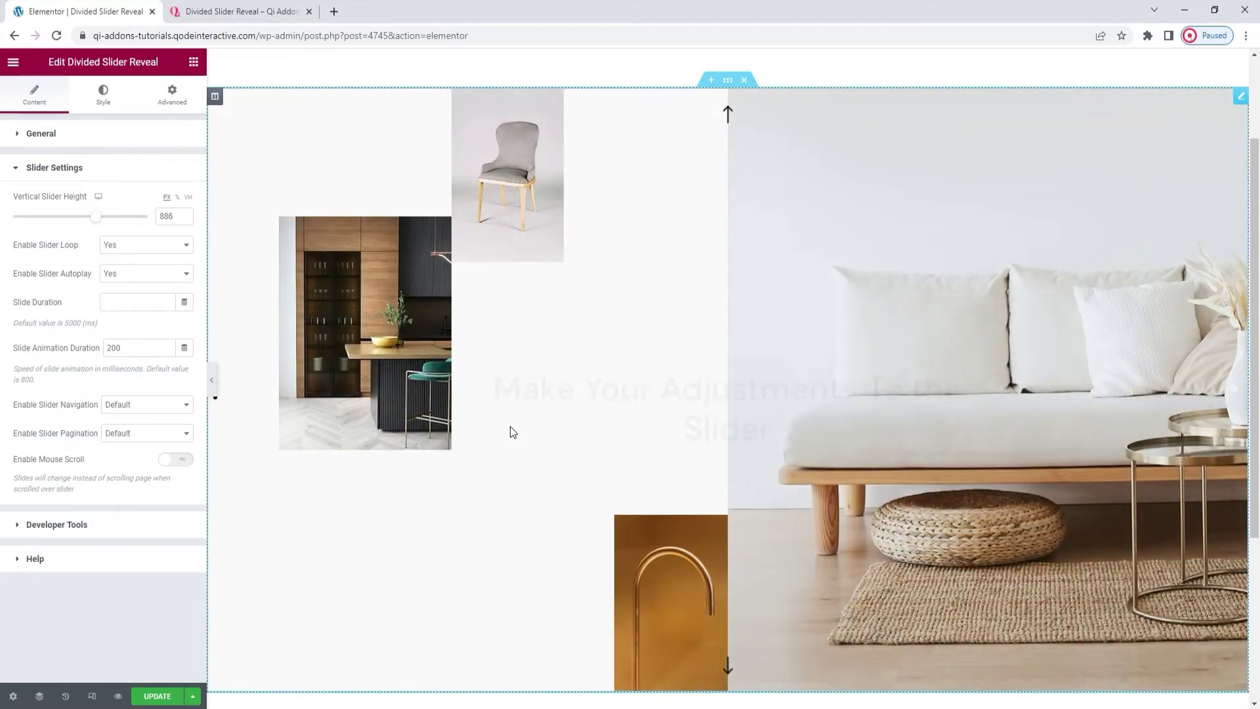
{"action": "double_click", "coordinate": [117, 348]}
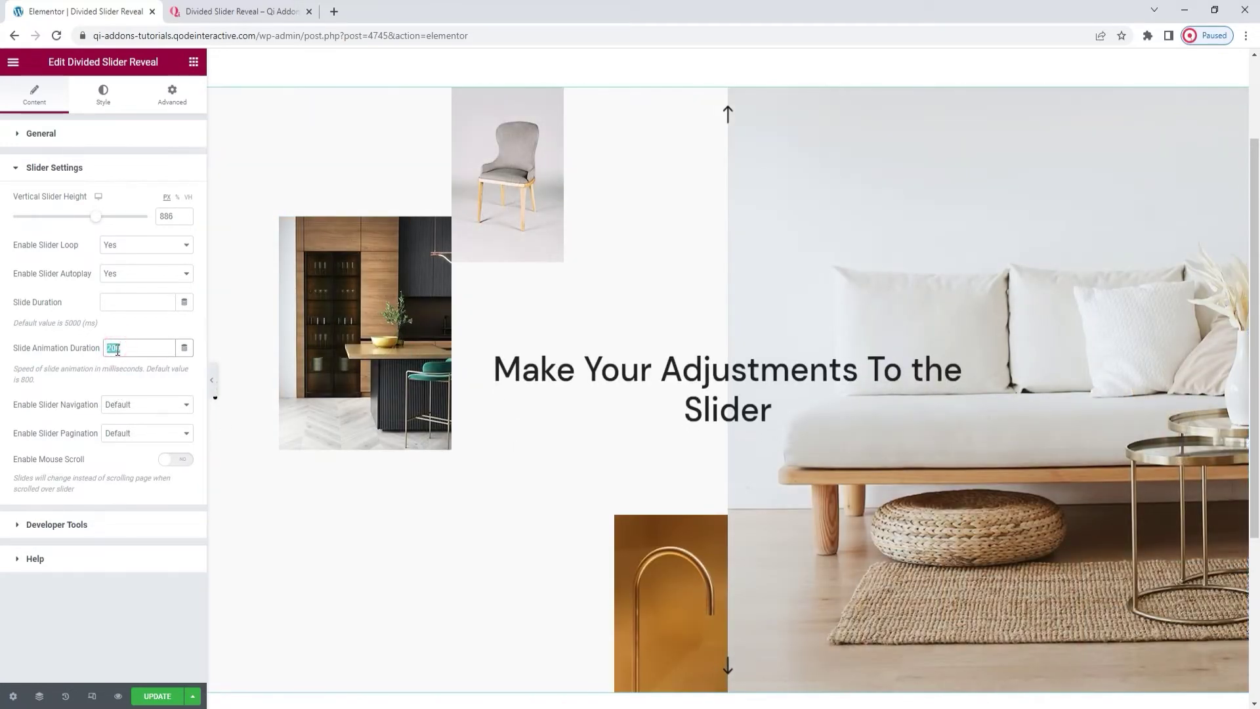
{"action": "key", "text": "BackSpace"}
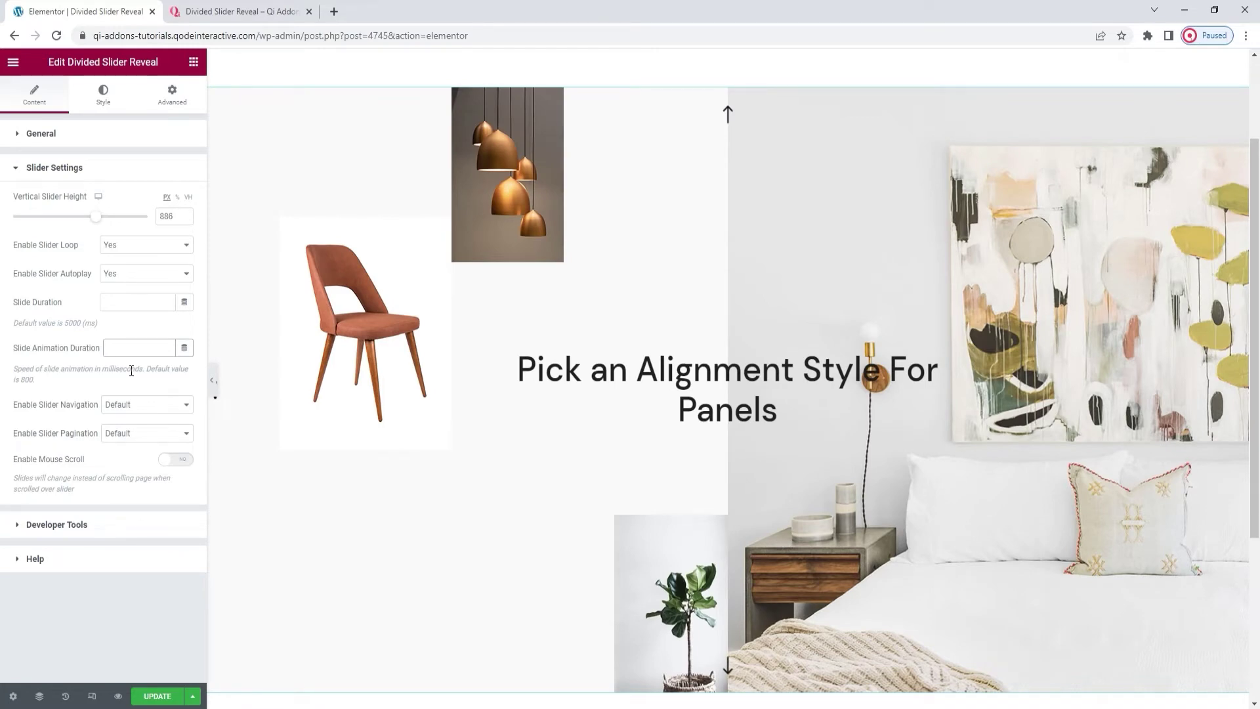
{"action": "left_click", "coordinate": [131, 384]}
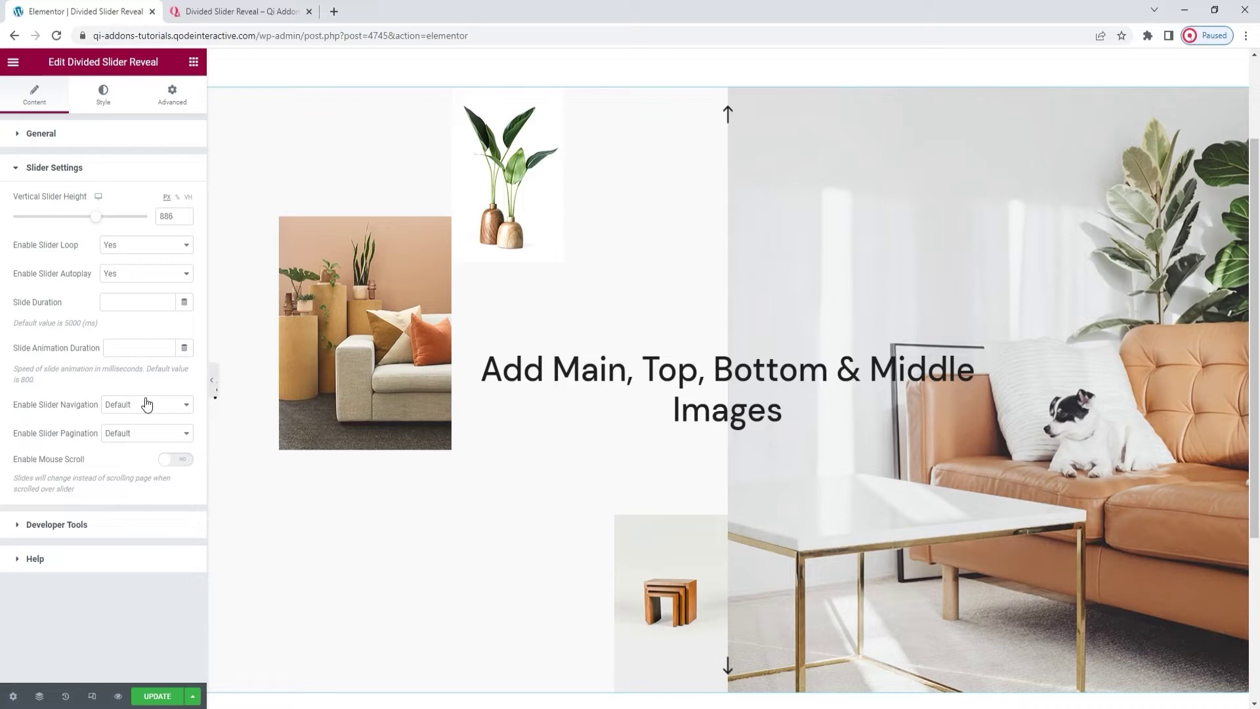
Set slider navigation to No and check the slider pagination choices, keeping Default.
{"action": "left_click", "coordinate": [145, 403]}
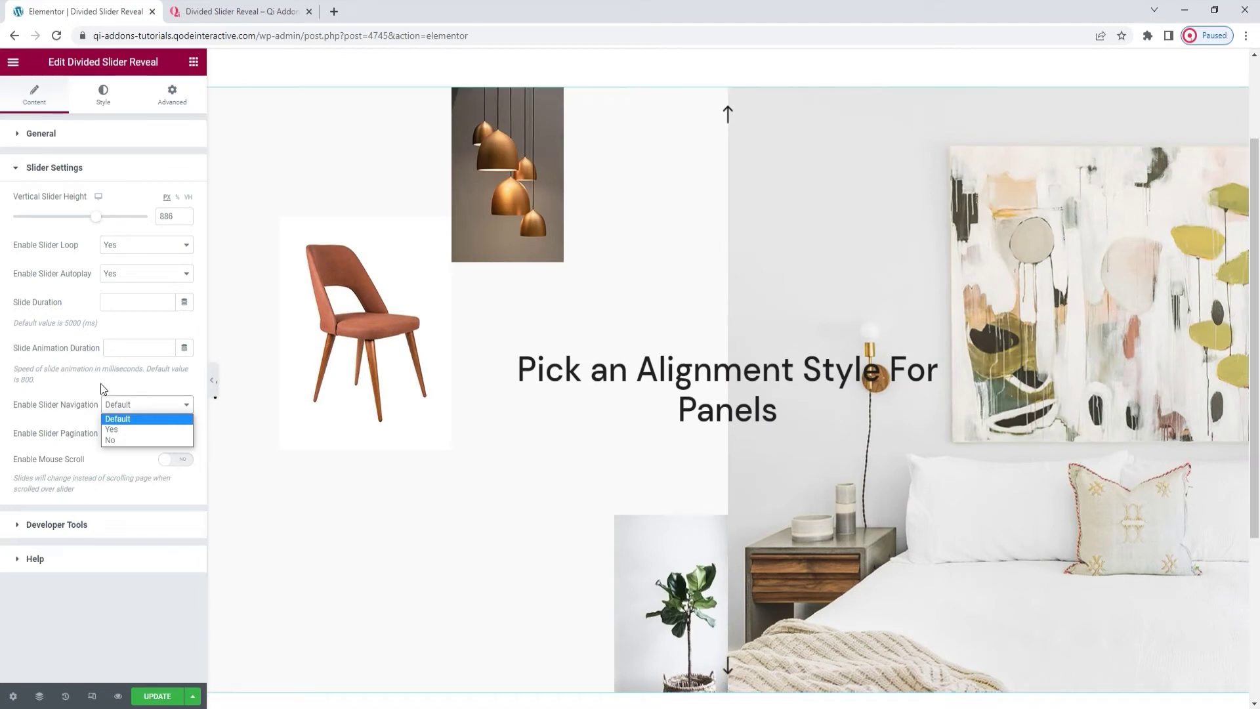
{"action": "left_click", "coordinate": [109, 438]}
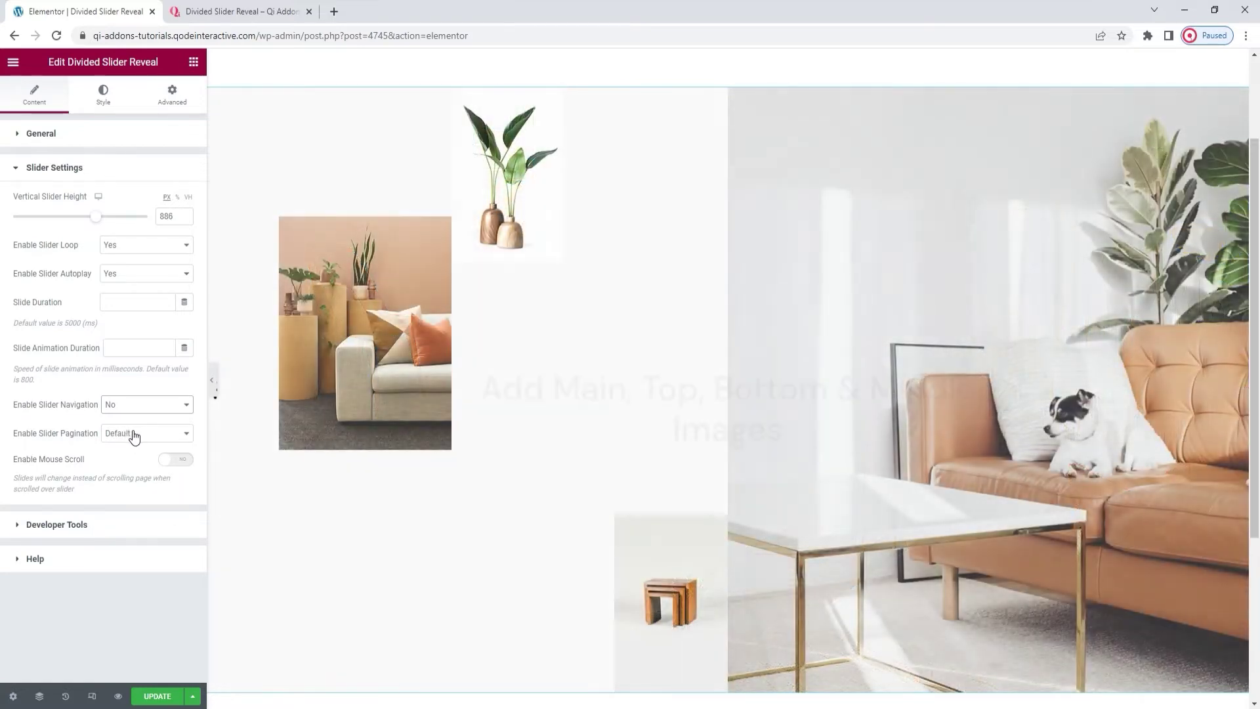
{"action": "left_click", "coordinate": [133, 436]}
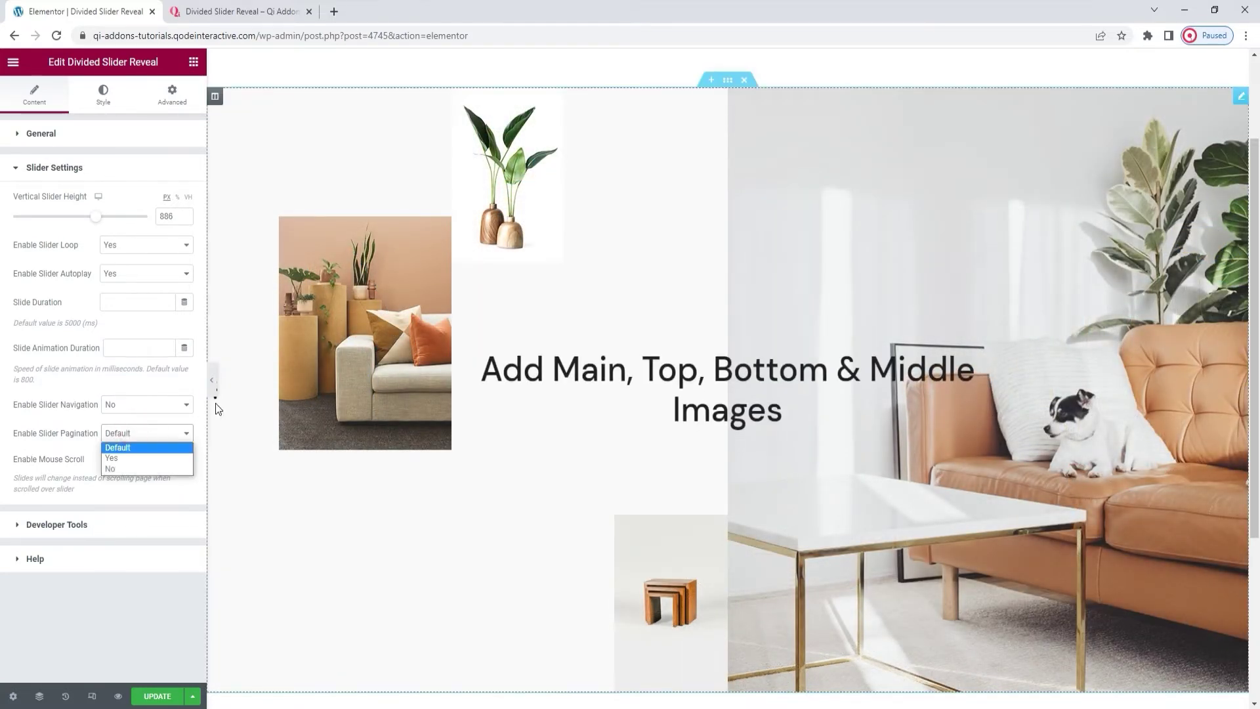
{"action": "scroll", "coordinate": [242, 405], "scroll_direction": "down", "scroll_amount": 1}
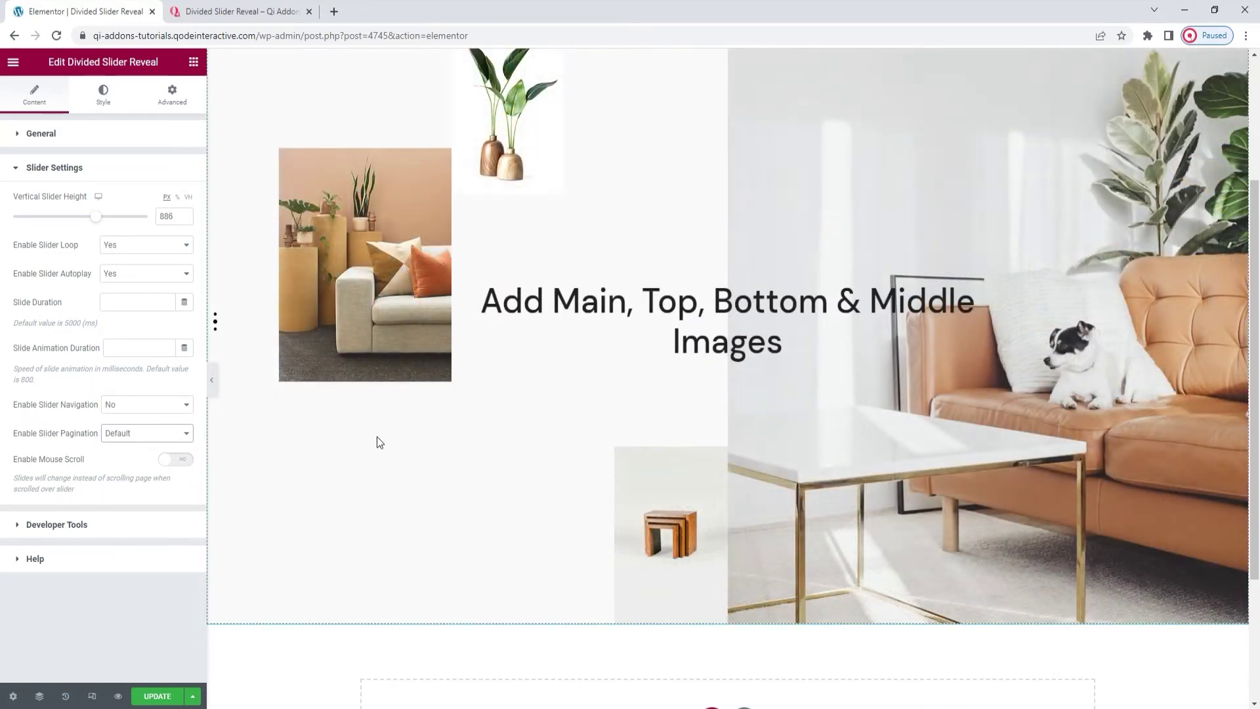
{"action": "scroll", "coordinate": [391, 438], "scroll_direction": "up", "scroll_amount": 1}
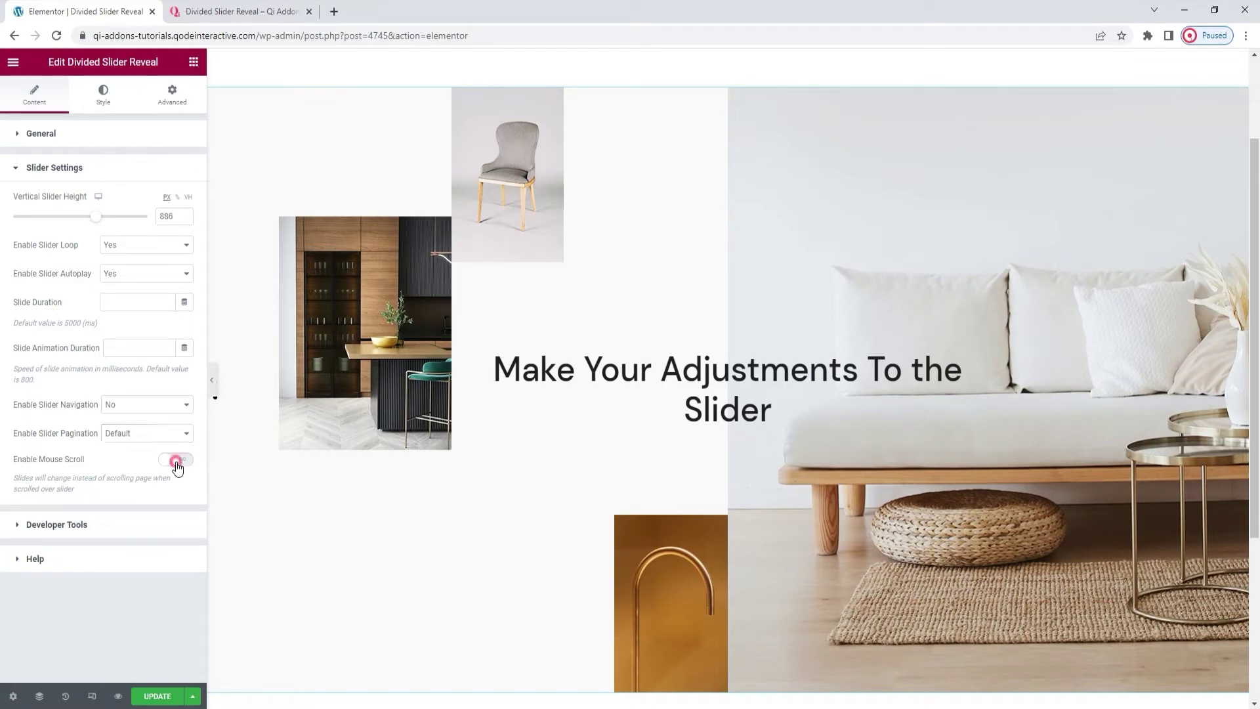
Try mouse scroll on the slider by scrolling through its slides, and switch the option off again.
{"action": "left_click", "coordinate": [176, 459]}
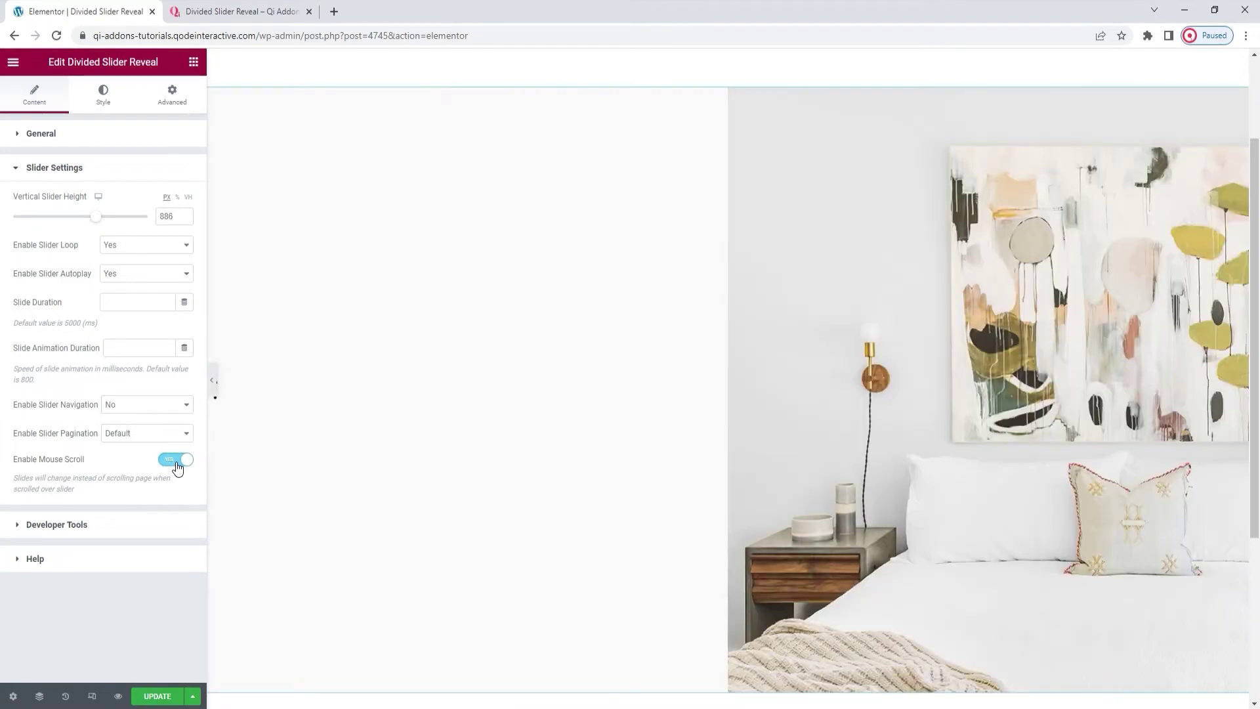
{"action": "scroll", "coordinate": [704, 435], "scroll_direction": "down", "scroll_amount": 1}
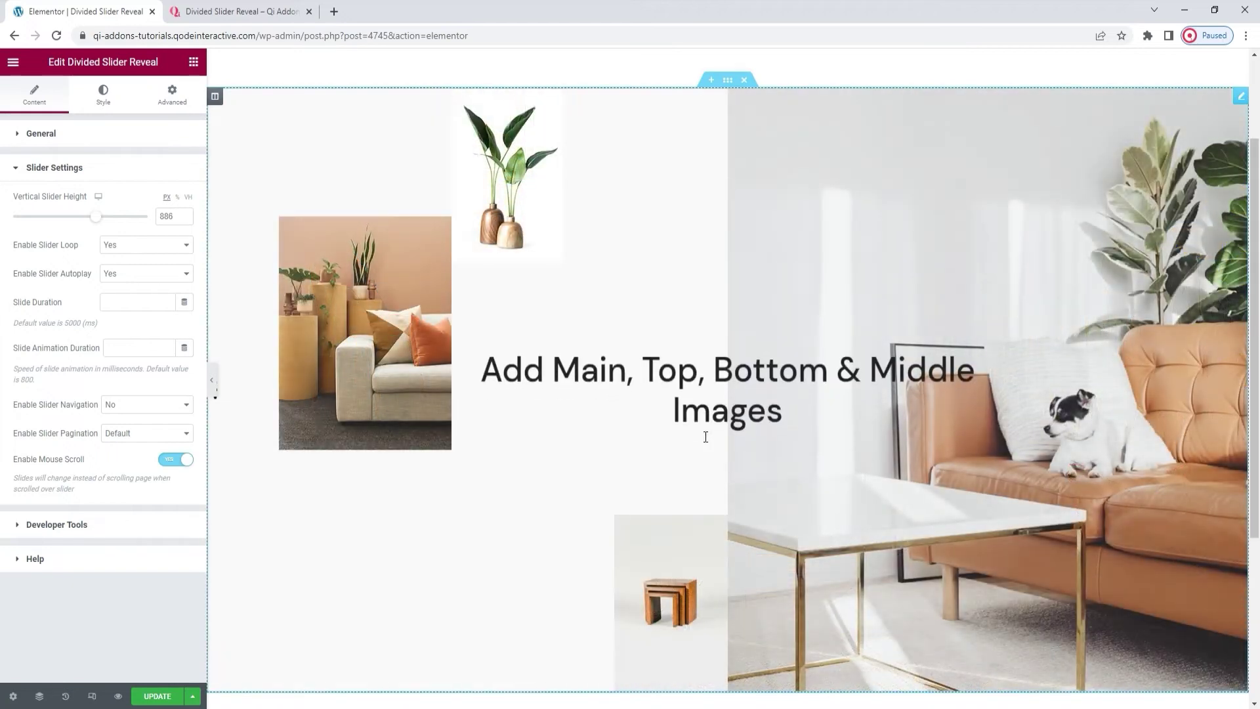
{"action": "scroll", "coordinate": [706, 436], "scroll_direction": "down", "scroll_amount": 1}
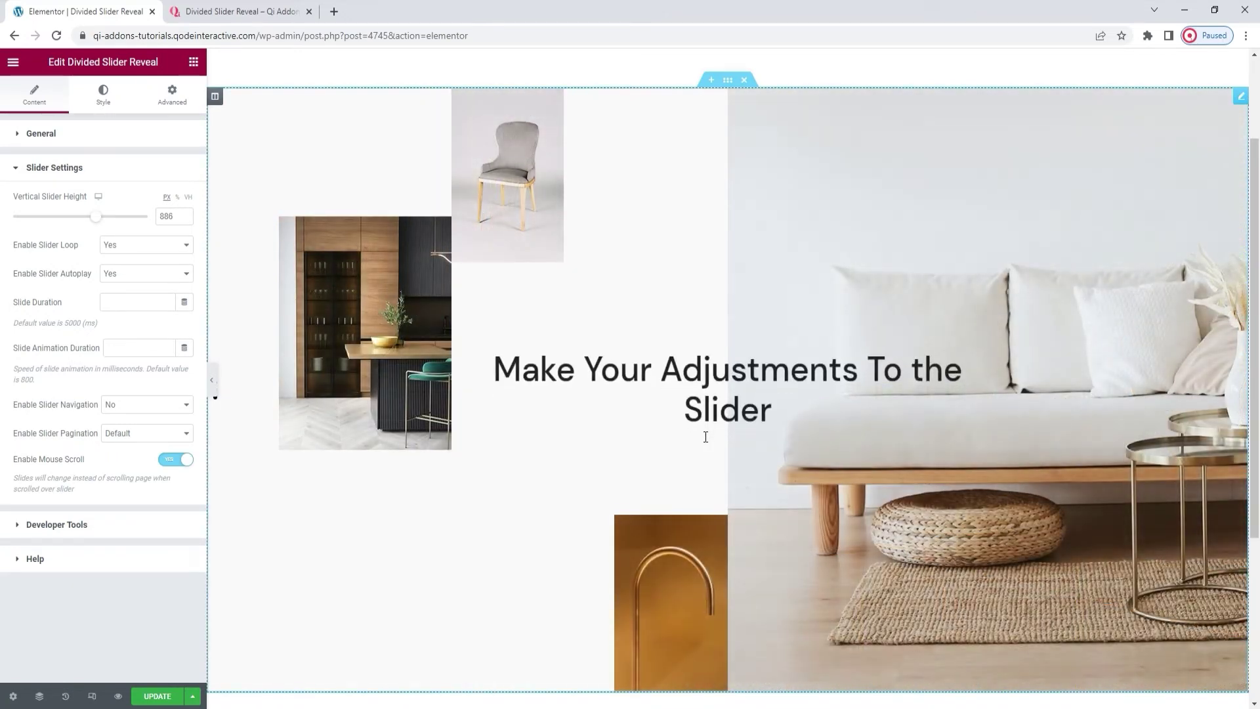
{"action": "scroll", "coordinate": [706, 436], "scroll_direction": "down", "scroll_amount": 1}
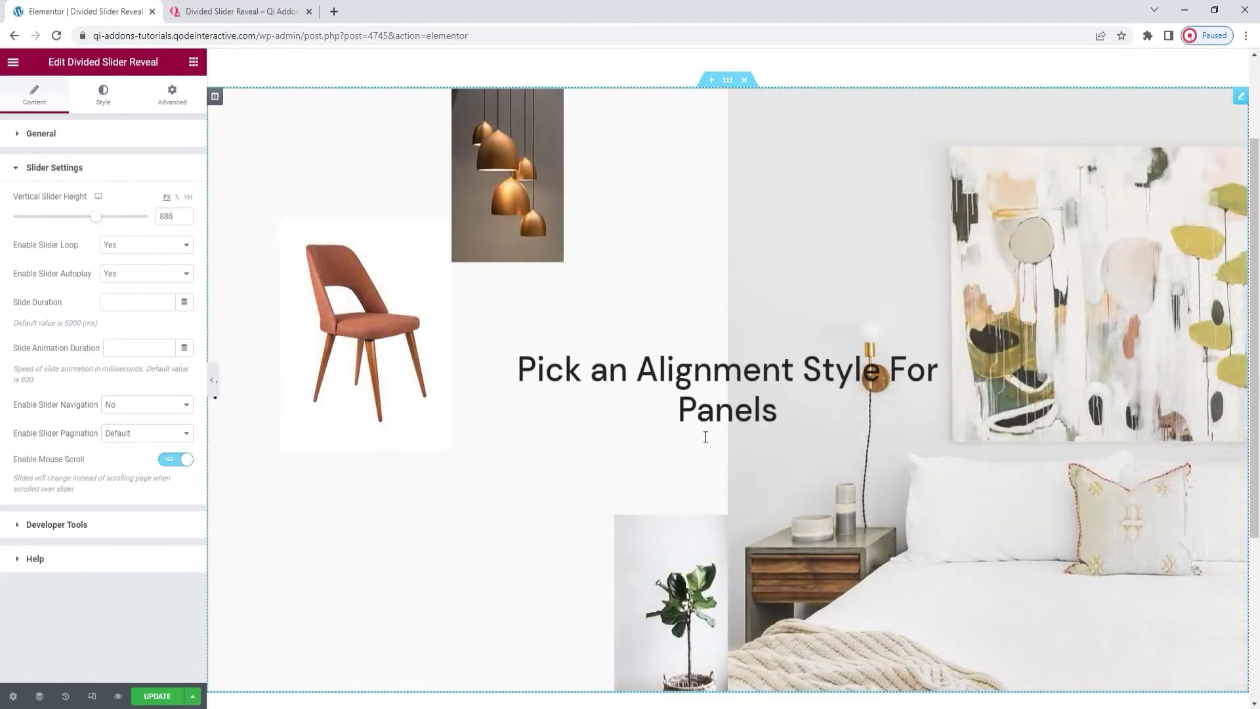
{"action": "scroll", "coordinate": [706, 437], "scroll_direction": "down", "scroll_amount": 1}
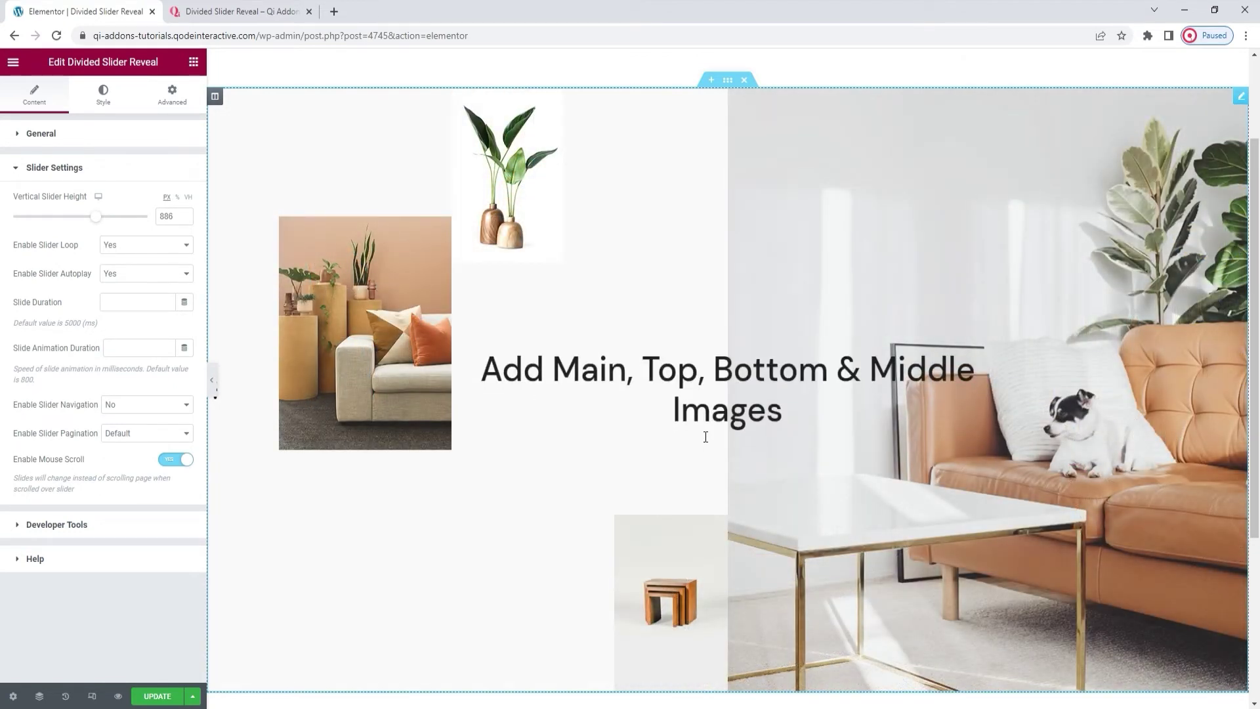
{"action": "scroll", "coordinate": [706, 436], "scroll_direction": "down", "scroll_amount": 1}
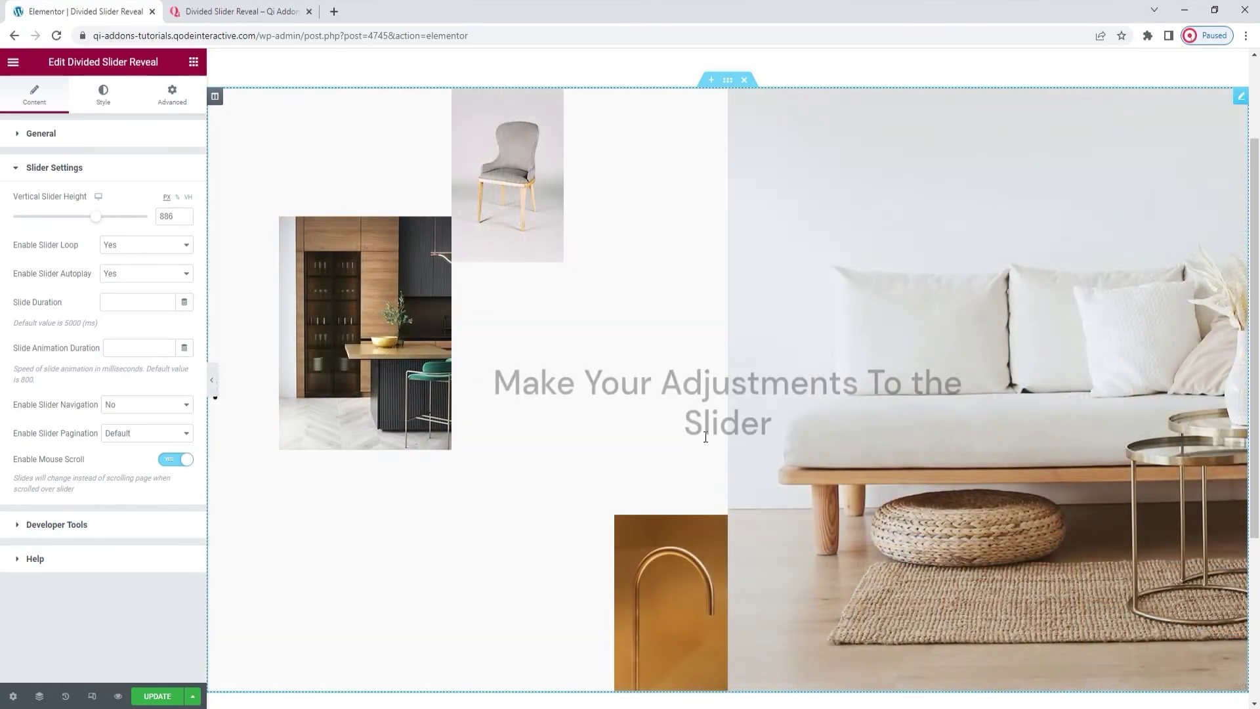
{"action": "left_click", "coordinate": [187, 460]}
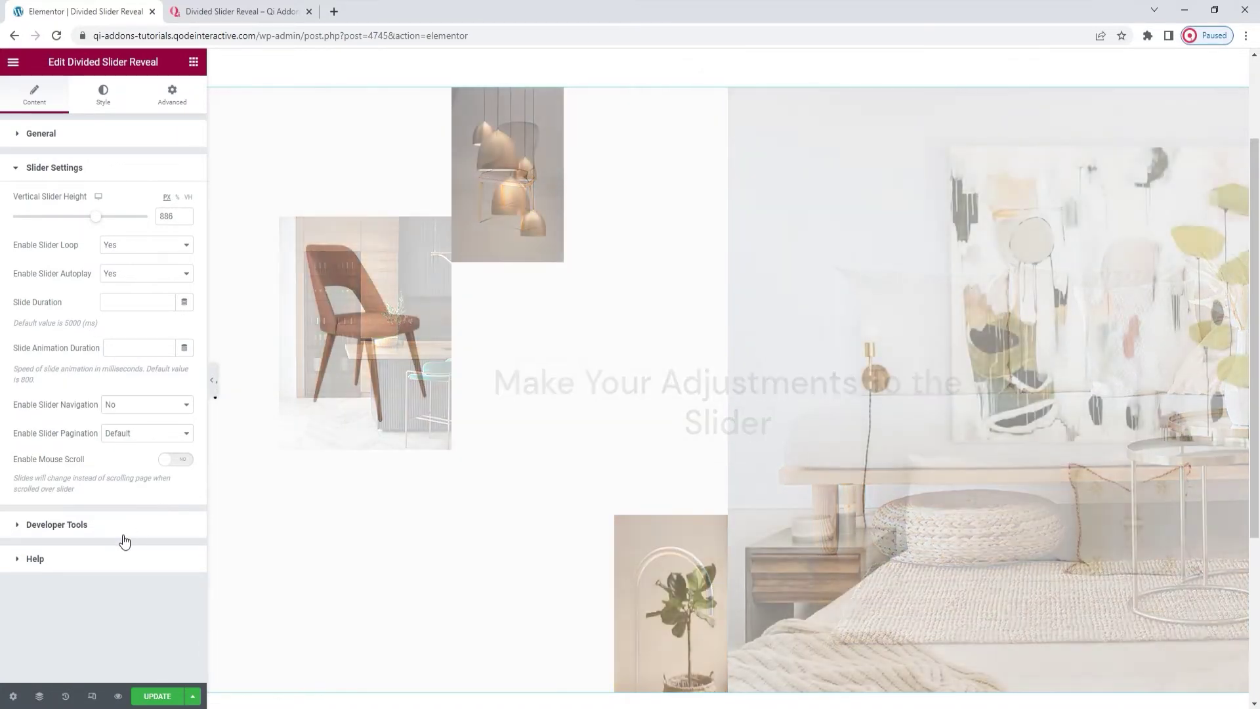
Try showing the shortcode snippet in the developer tools and set the option back to No.
{"action": "left_click", "coordinate": [124, 526]}
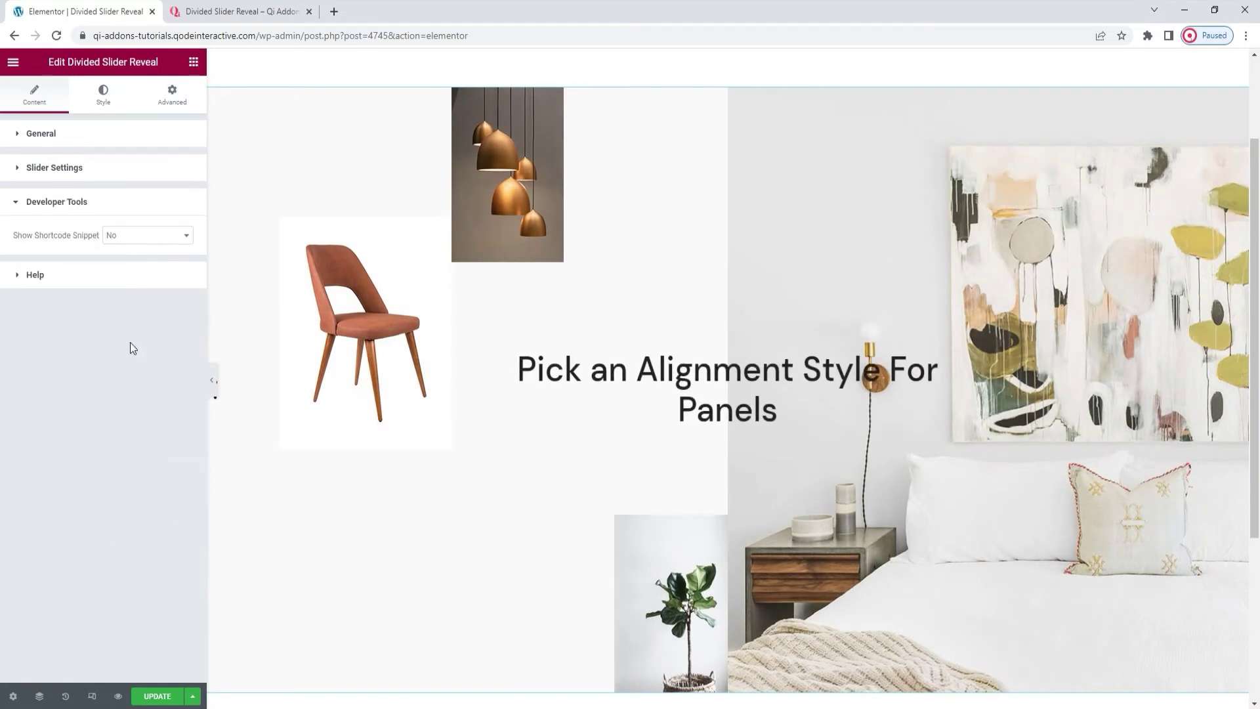
{"action": "left_click", "coordinate": [140, 238]}
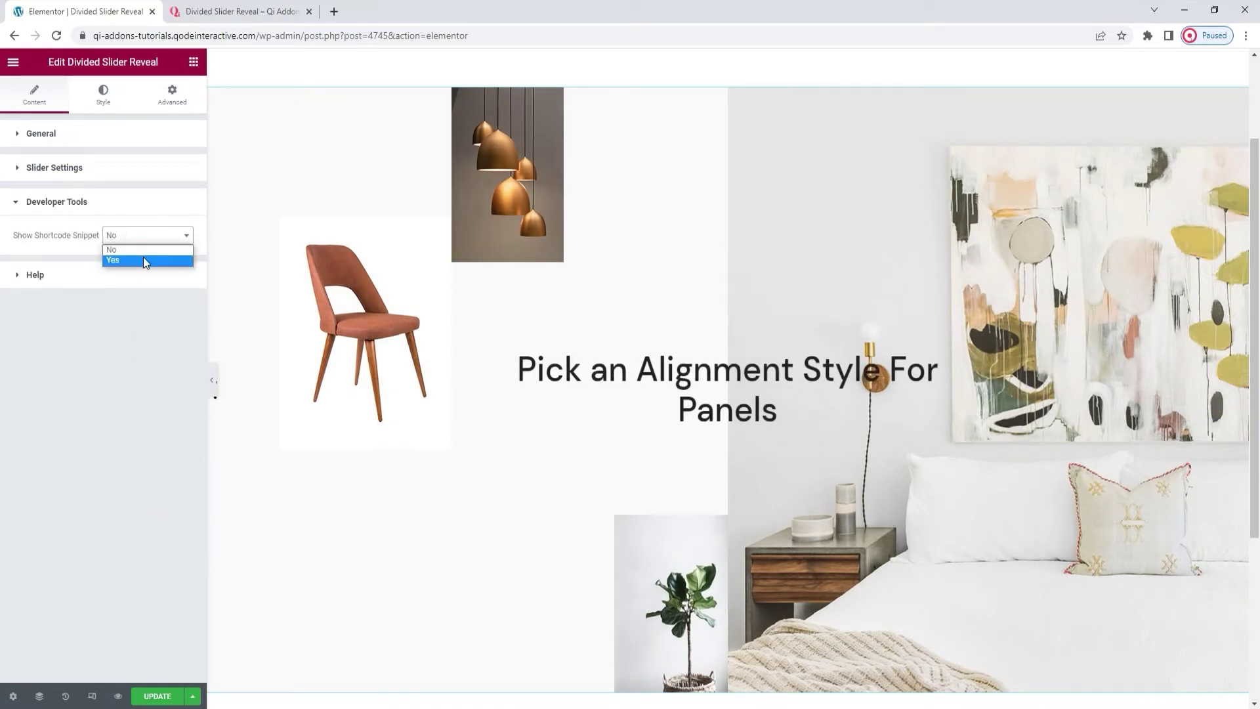
{"action": "left_click", "coordinate": [143, 257]}
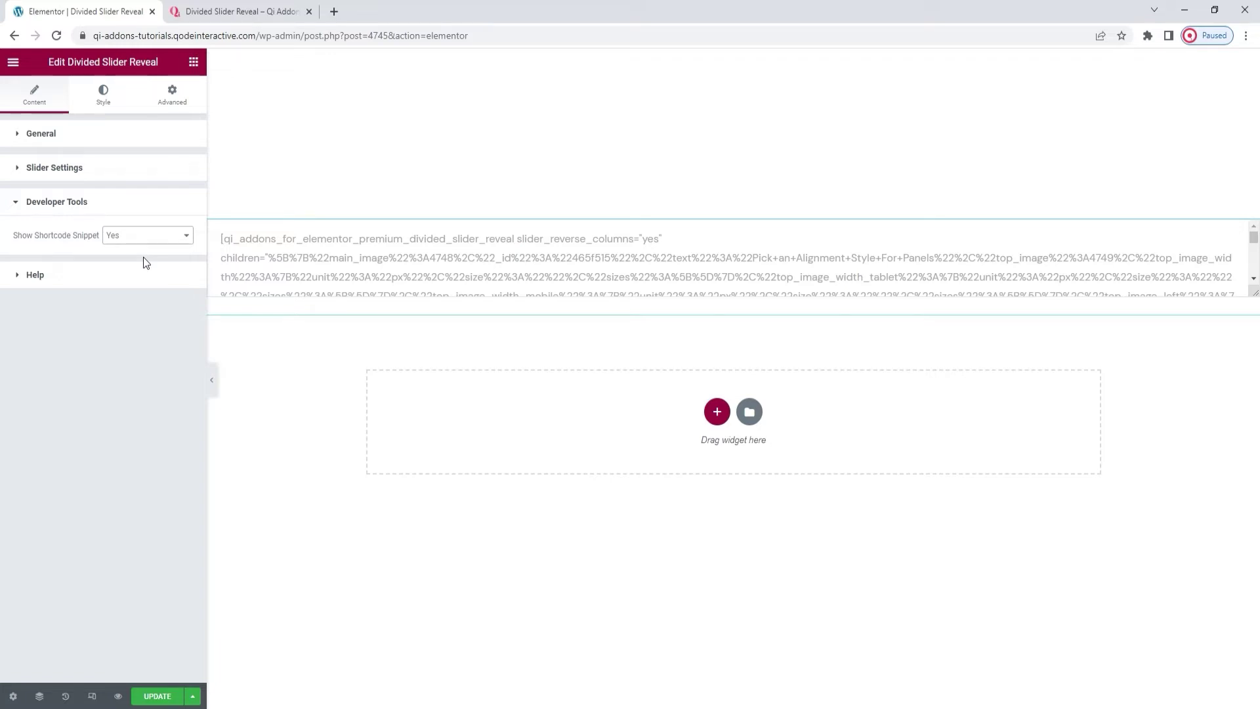
{"action": "left_click", "coordinate": [142, 239]}
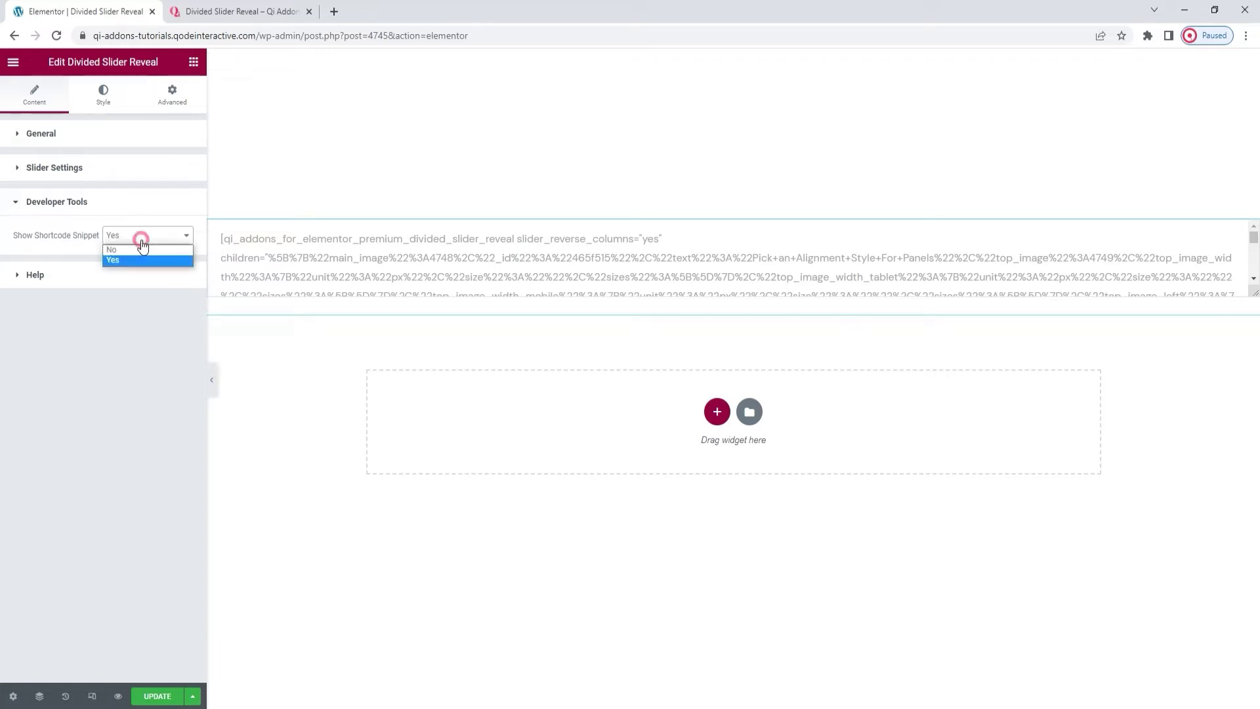
{"action": "left_click", "coordinate": [140, 249]}
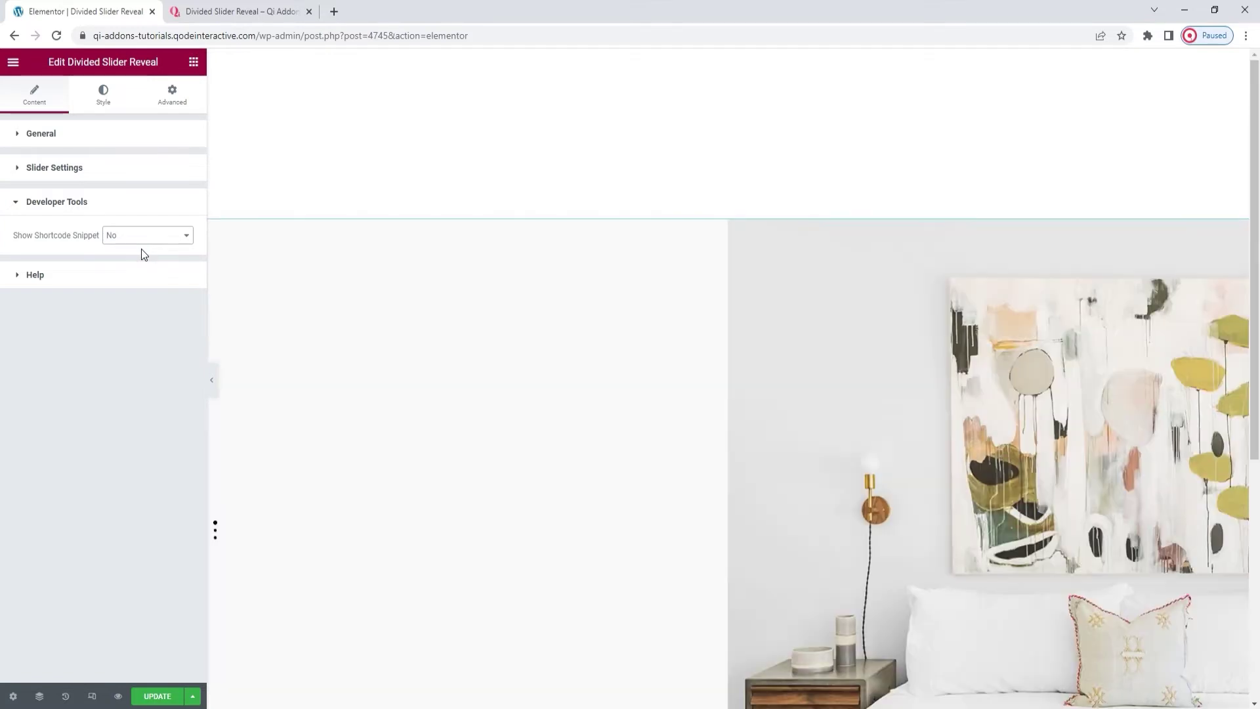
{"action": "scroll", "coordinate": [353, 288], "scroll_direction": "down", "scroll_amount": 2}
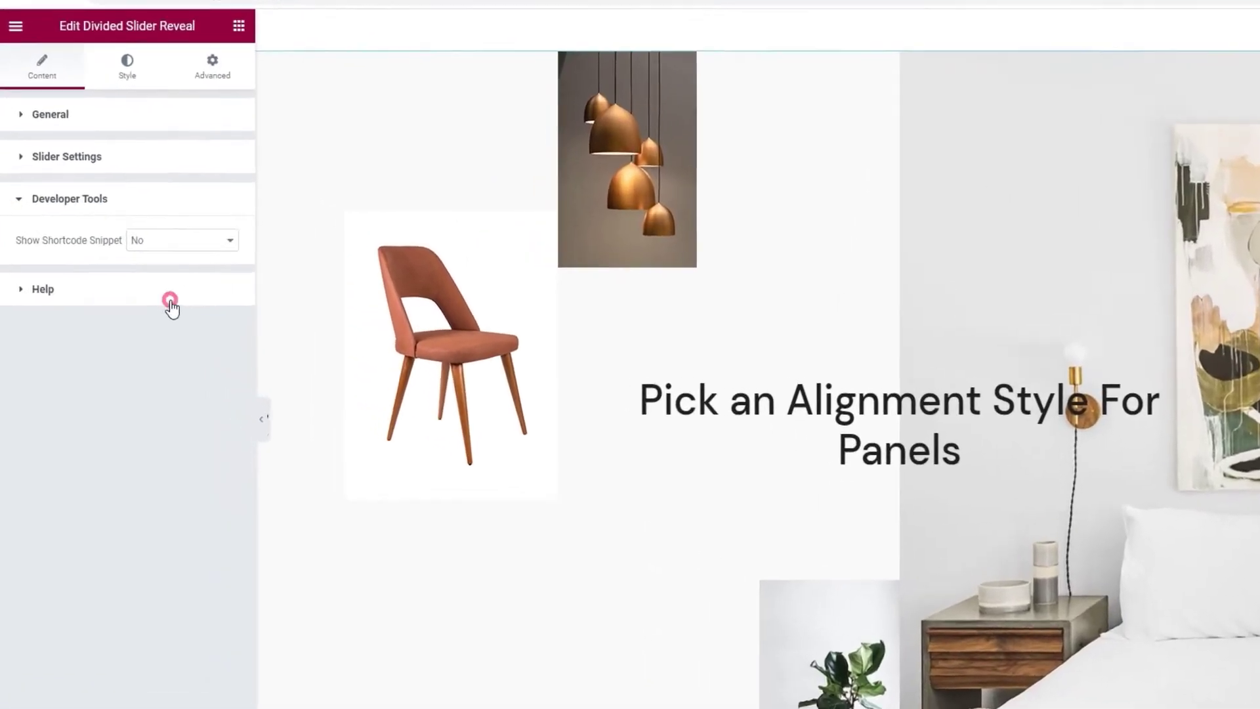
View the widget's help links and the slider navigation style options.
{"action": "left_click", "coordinate": [139, 275]}
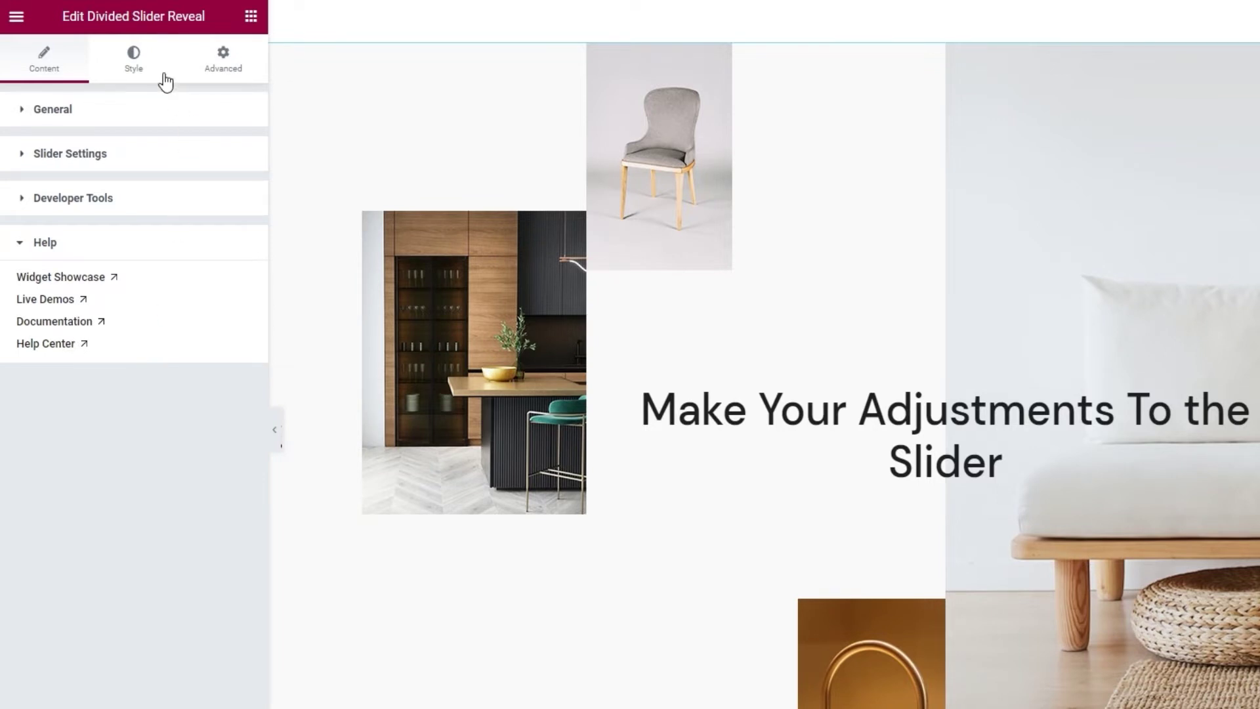
{"action": "left_click", "coordinate": [143, 59]}
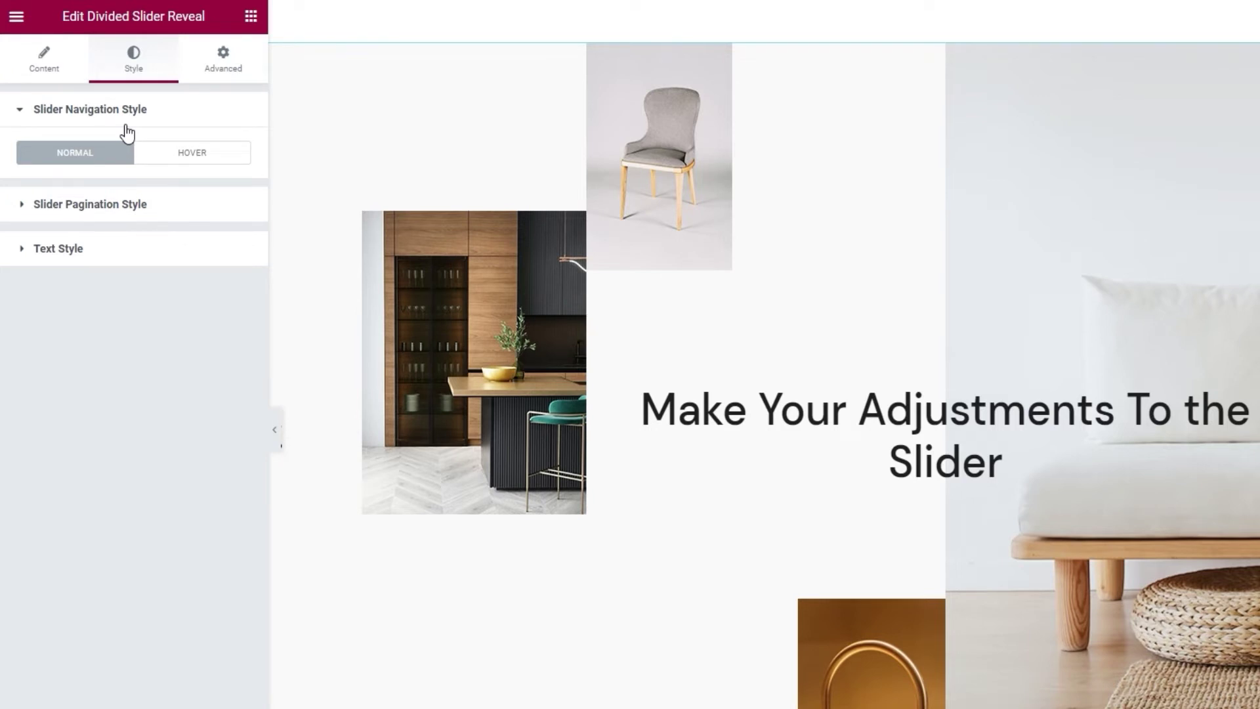
Try the Outside pagination position in the slider pagination style and switch it back to Inside.
{"action": "left_click", "coordinate": [151, 209]}
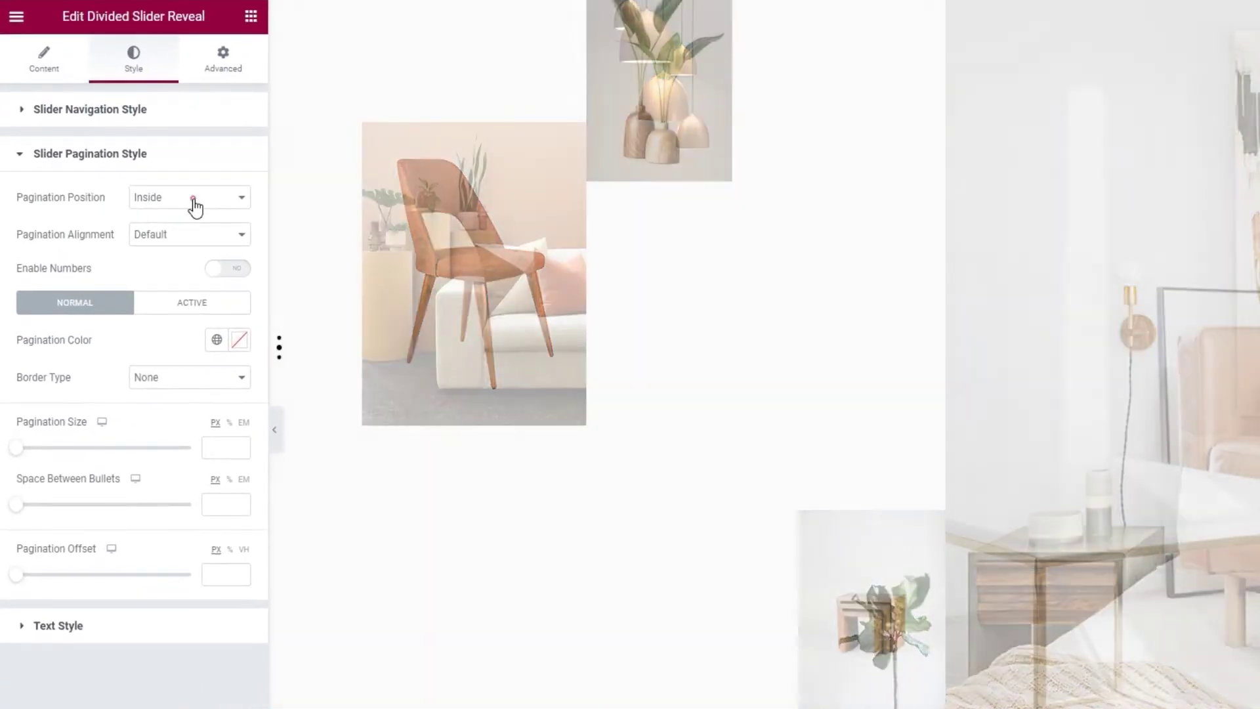
{"action": "left_click", "coordinate": [148, 202]}
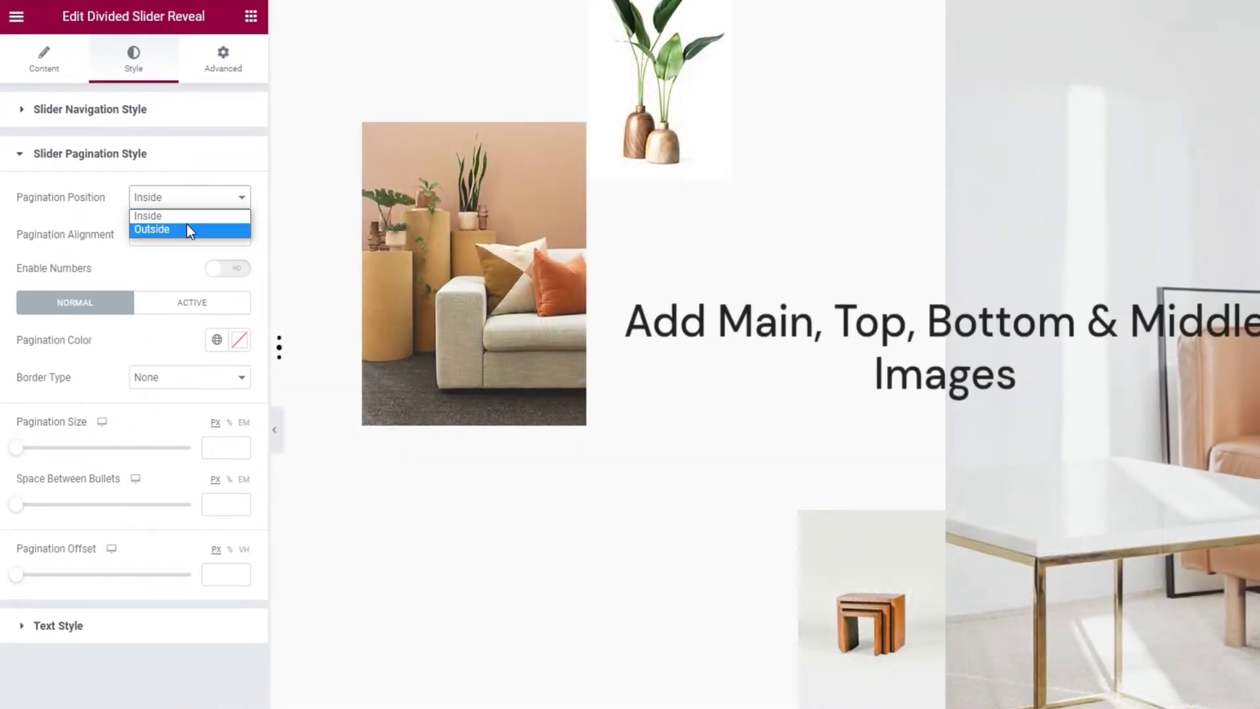
{"action": "left_click", "coordinate": [187, 228]}
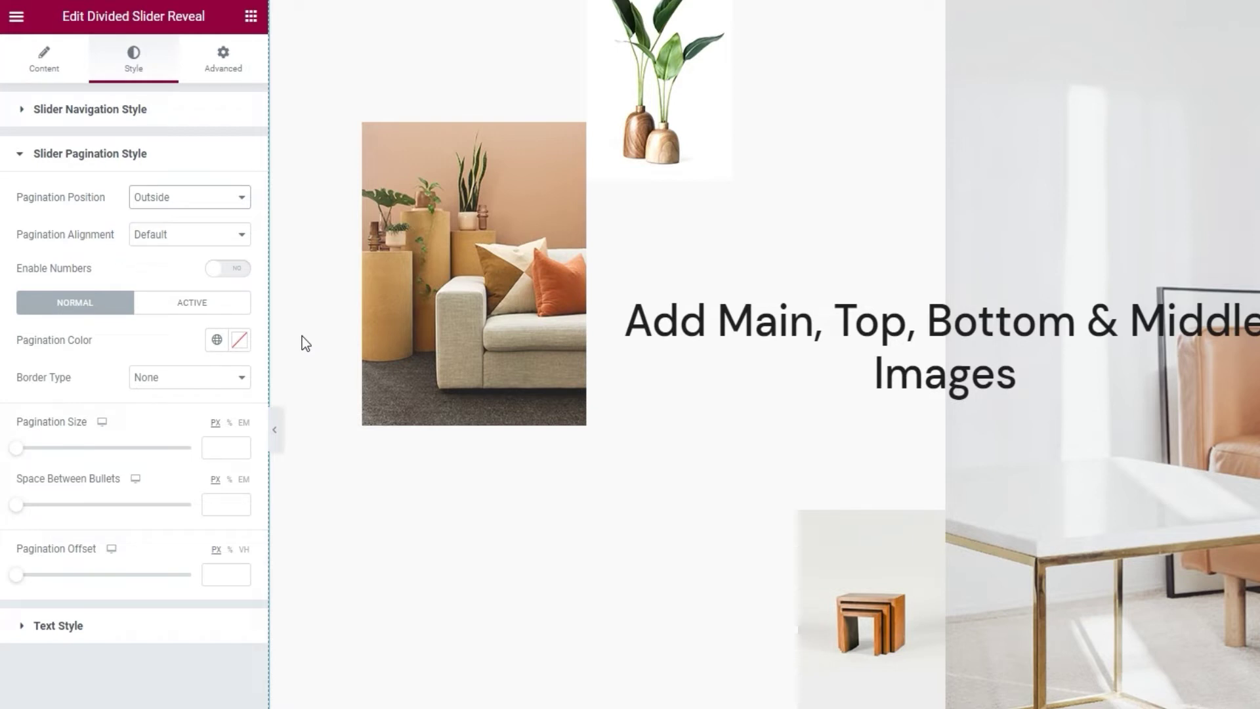
{"action": "left_click", "coordinate": [195, 213]}
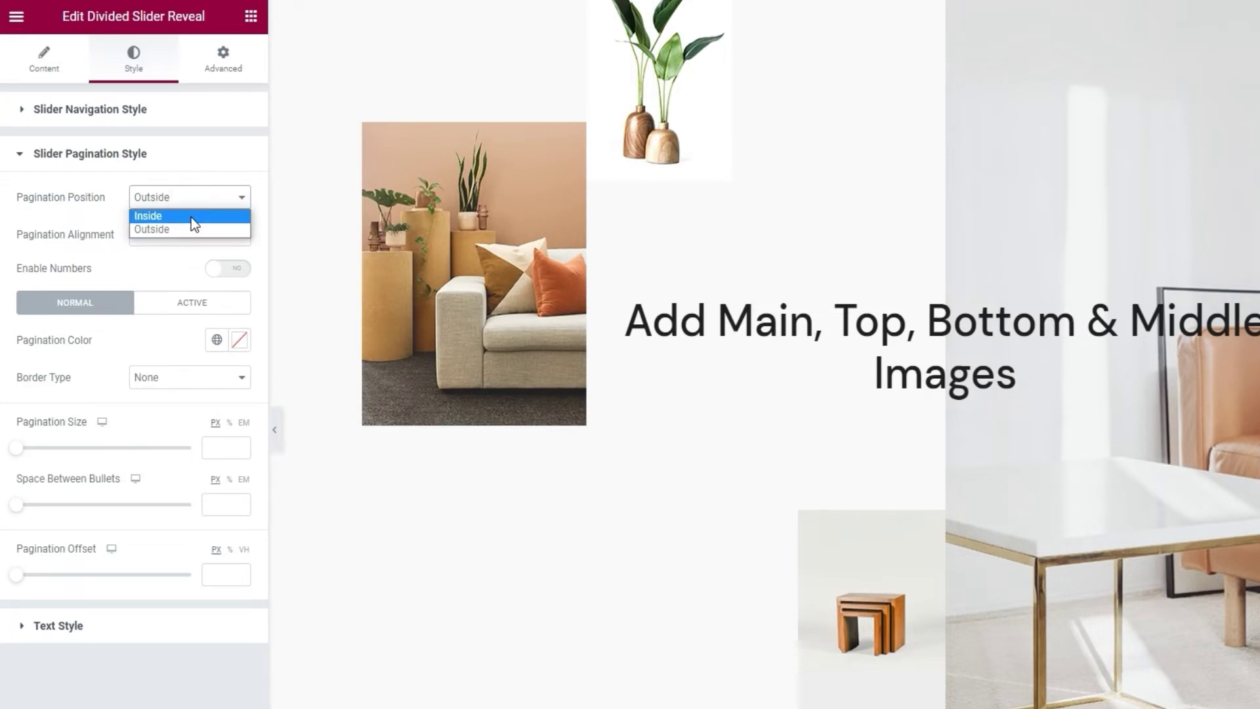
{"action": "left_click", "coordinate": [191, 218]}
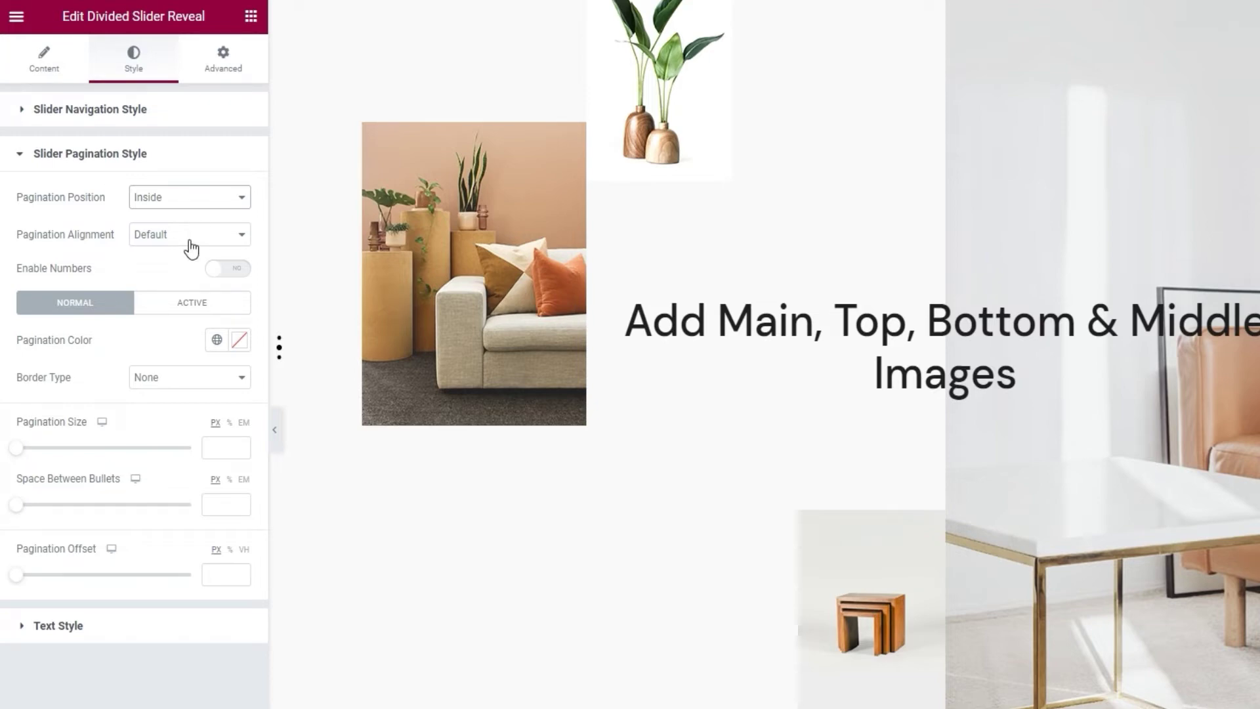
Try the Start pagination alignment with an 82 px offset from the edge, and clear the offset.
{"action": "left_click", "coordinate": [191, 242]}
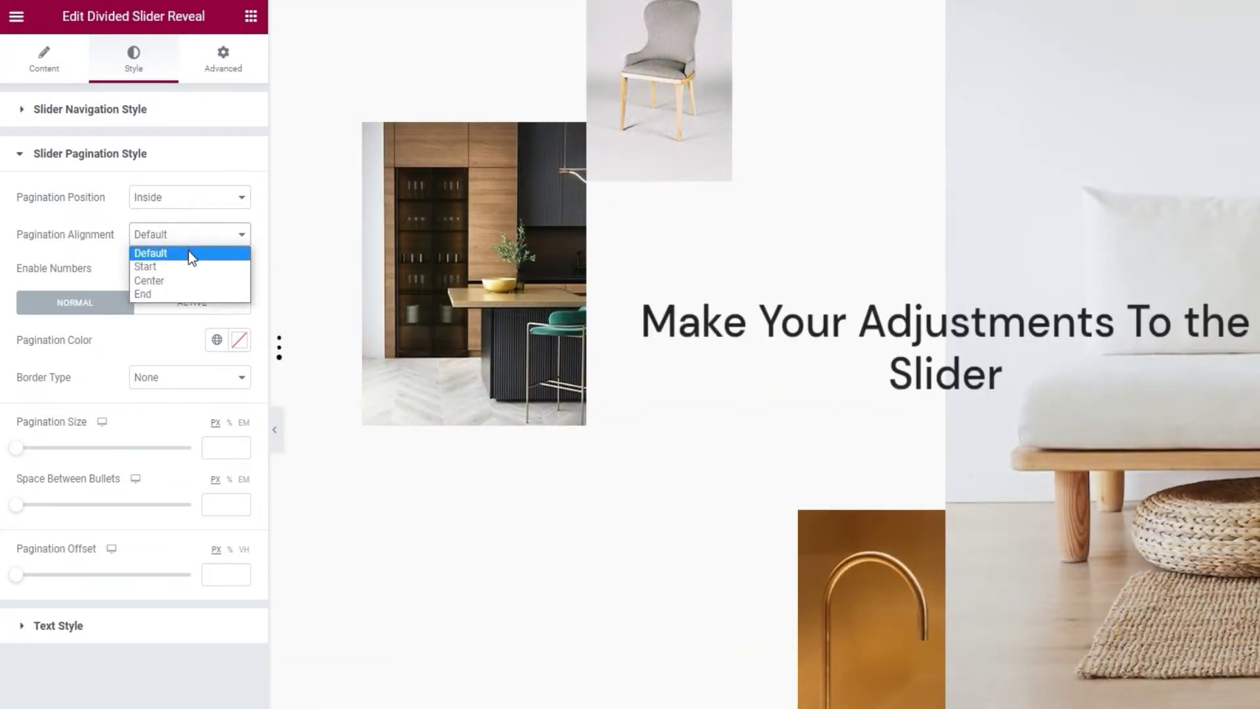
{"action": "left_click", "coordinate": [184, 266]}
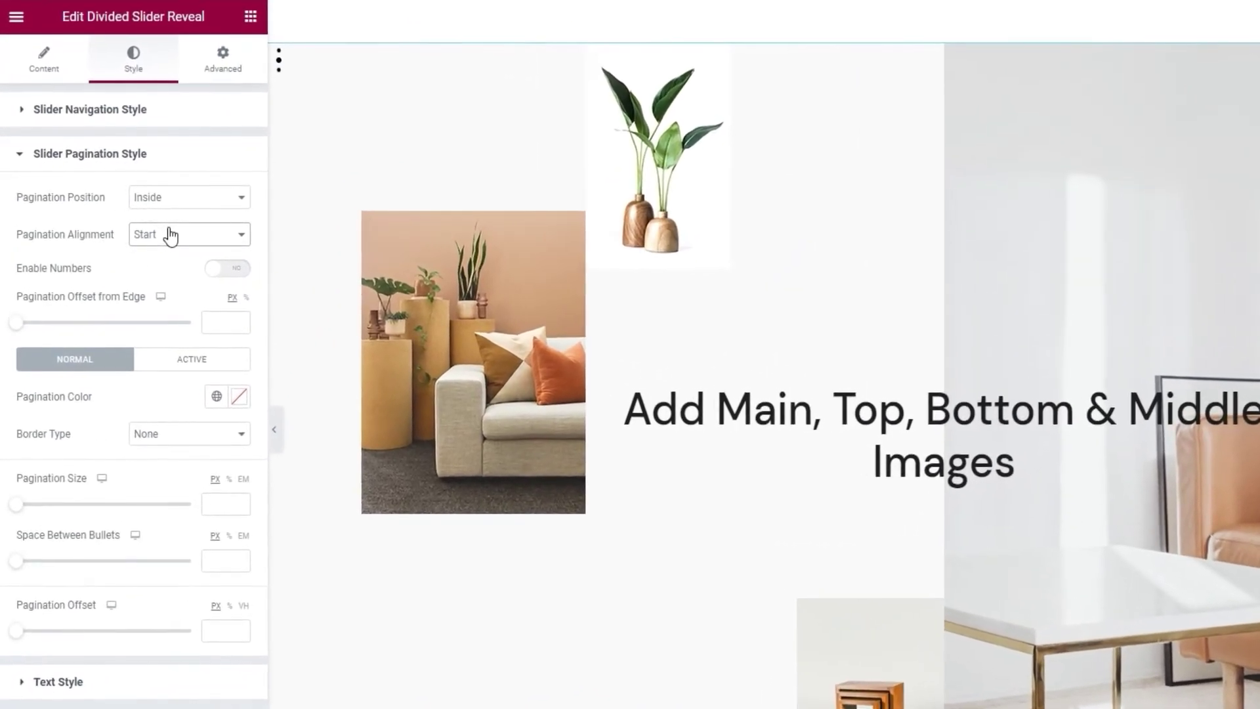
{"action": "left_click_drag", "start_coordinate": [22, 321], "coordinate": [69, 316]}
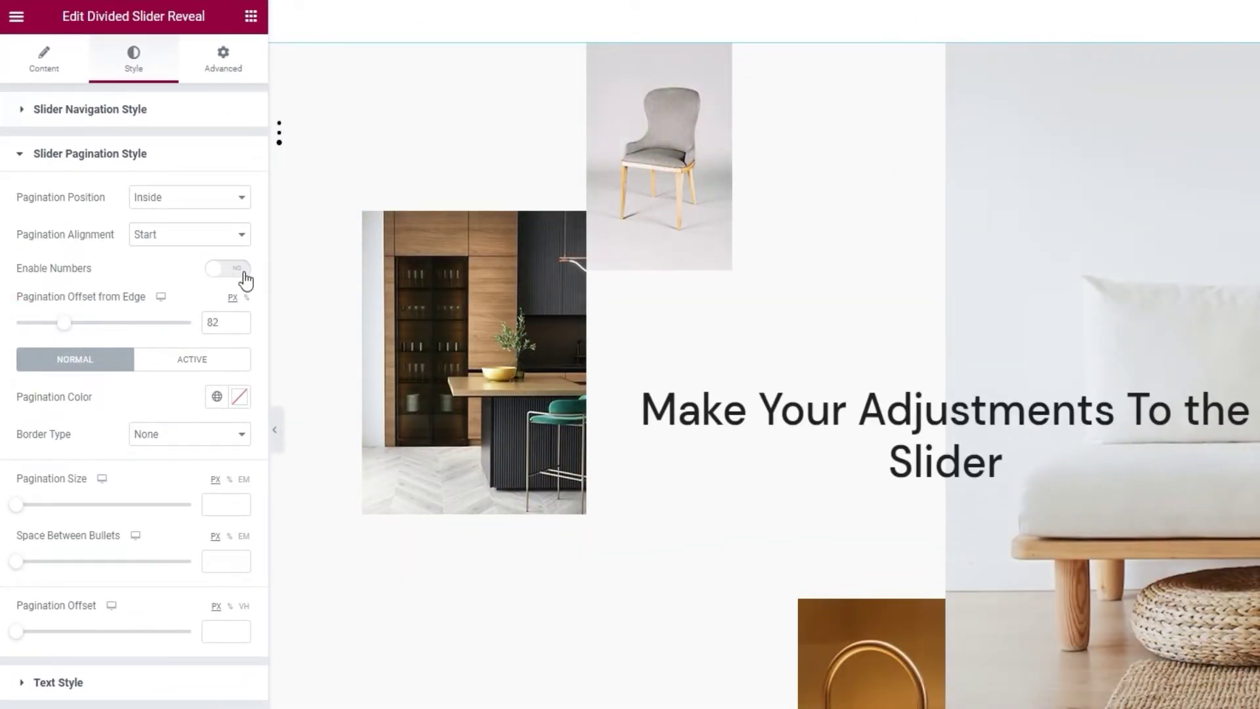
{"action": "left_click", "coordinate": [218, 326]}
{"action": "double_click", "coordinate": [219, 330]}
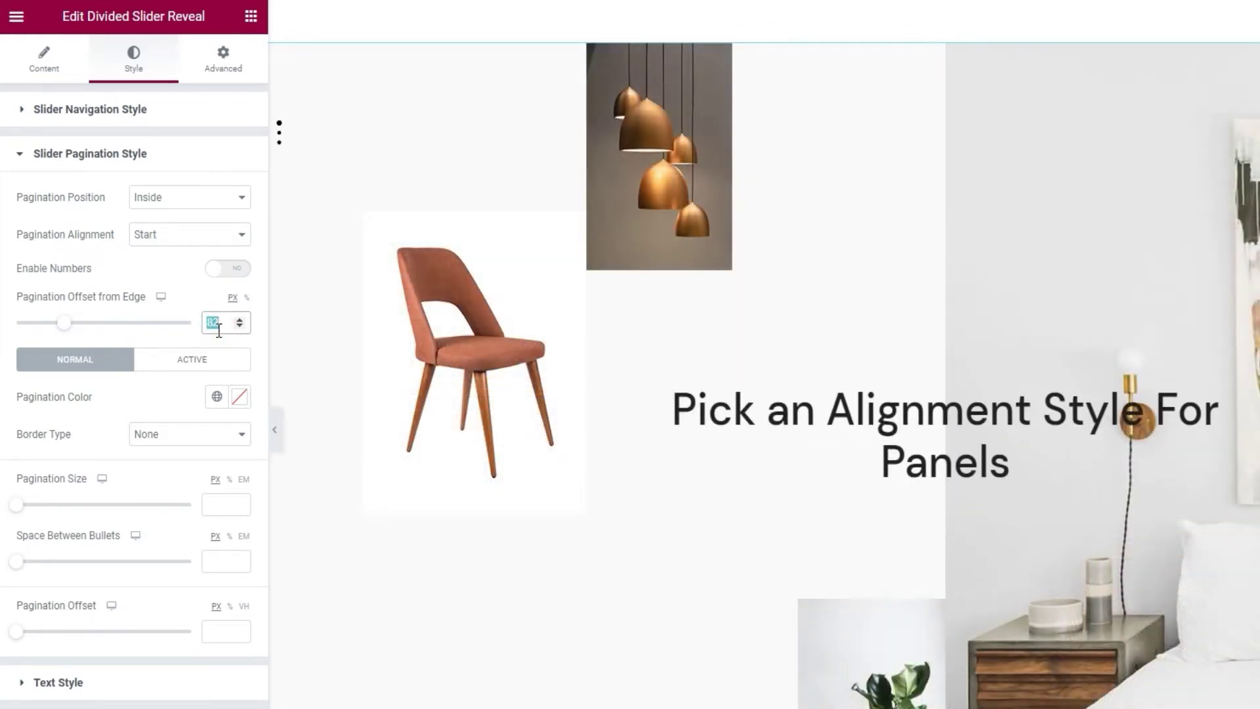
{"action": "key", "text": "BackSpace"}
Try the Center and End pagination alignments, test an offset from the edge with End, and clear the offset.
{"action": "left_click", "coordinate": [203, 245]}
{"action": "left_click", "coordinate": [187, 278]}
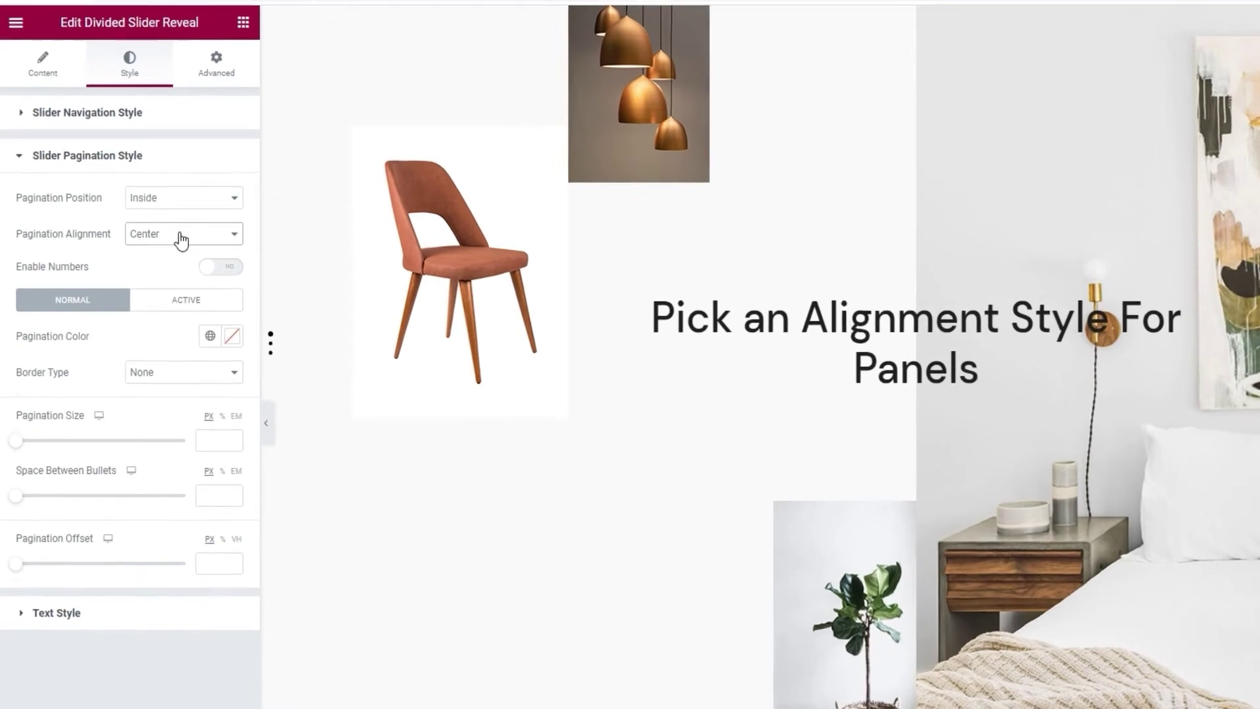
{"action": "left_click", "coordinate": [141, 230]}
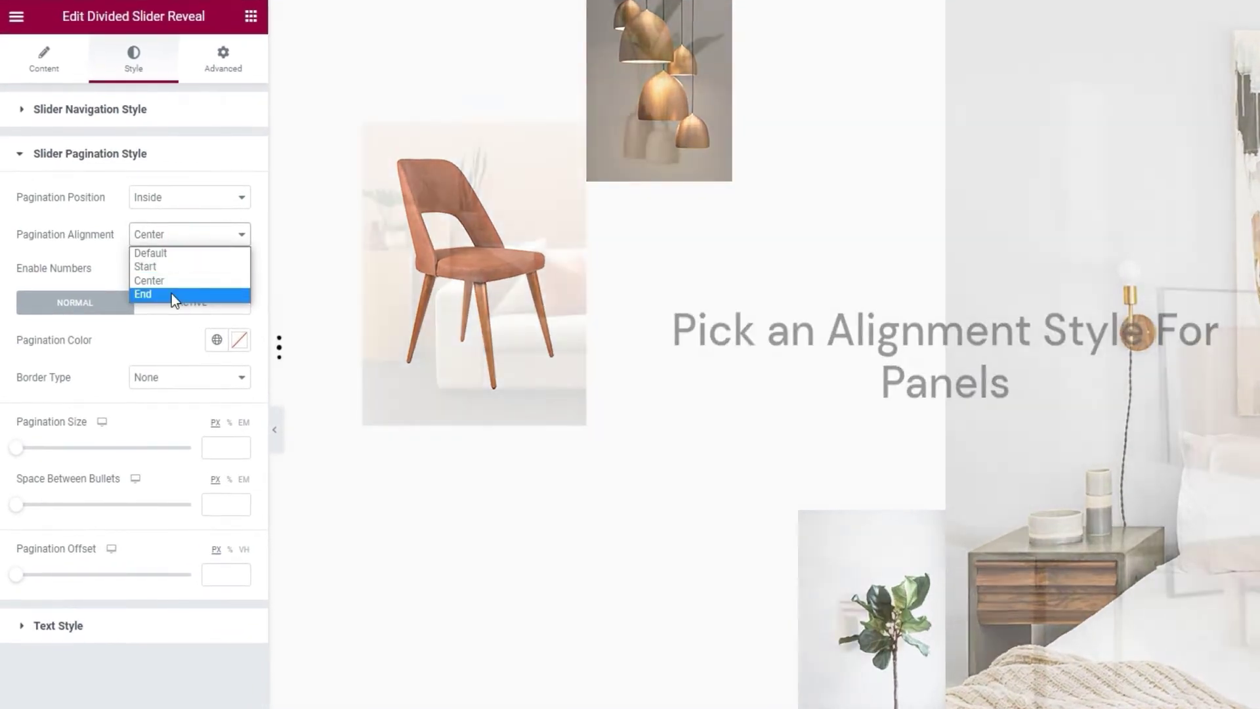
{"action": "left_click", "coordinate": [171, 293]}
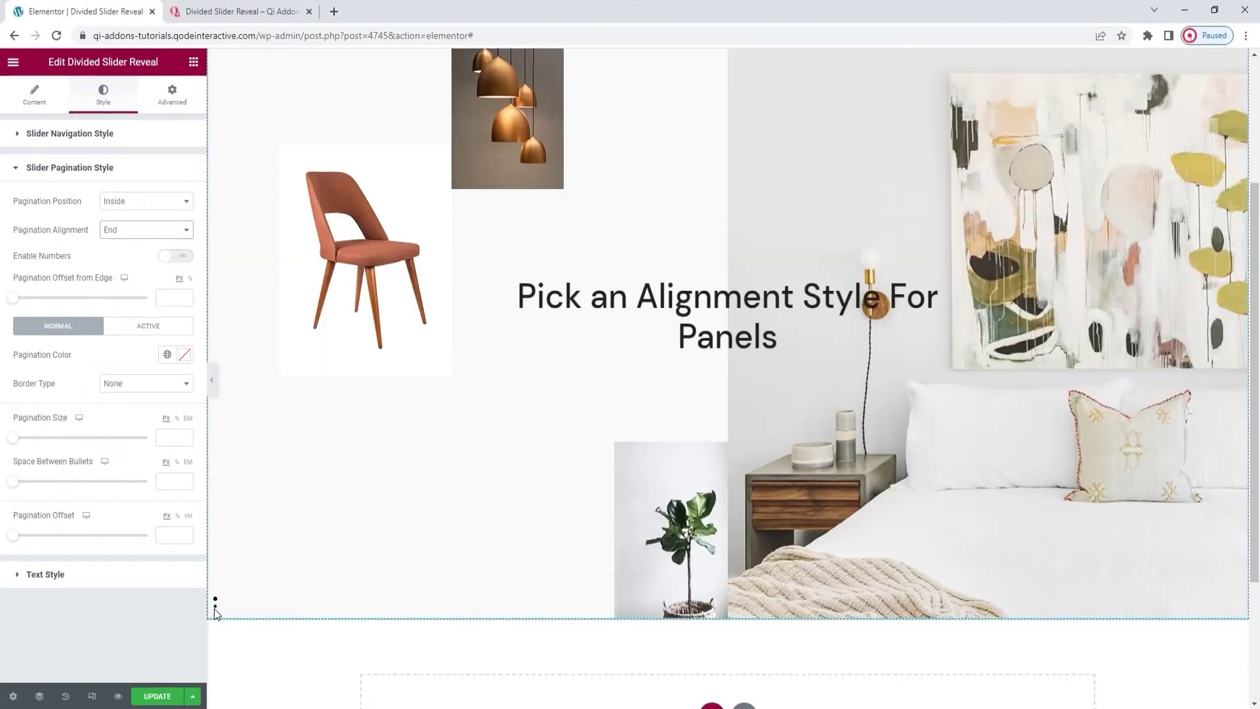
{"action": "left_click_drag", "start_coordinate": [14, 297], "coordinate": [42, 298]}
{"action": "double_click", "coordinate": [164, 296]}
{"action": "key", "text": "BackSpace"}
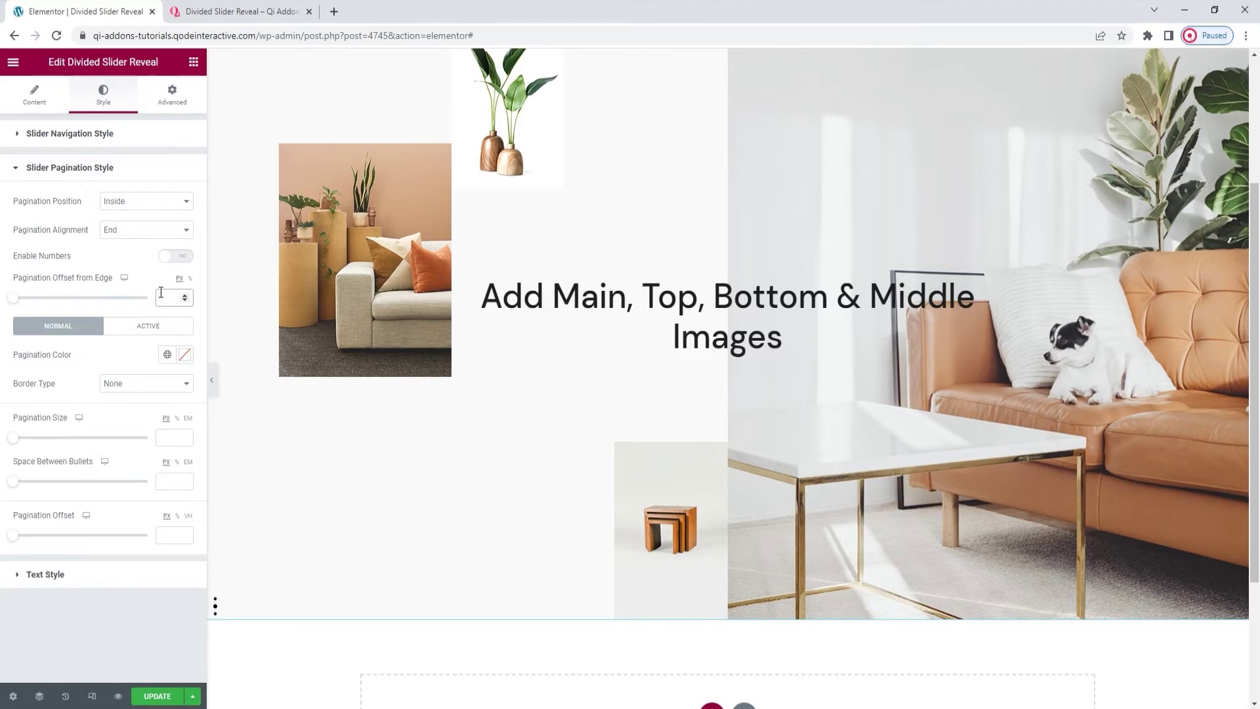
Set the pagination alignment to Center in the slider pagination style.
{"action": "left_click", "coordinate": [145, 230]}
{"action": "left_click", "coordinate": [130, 258]}
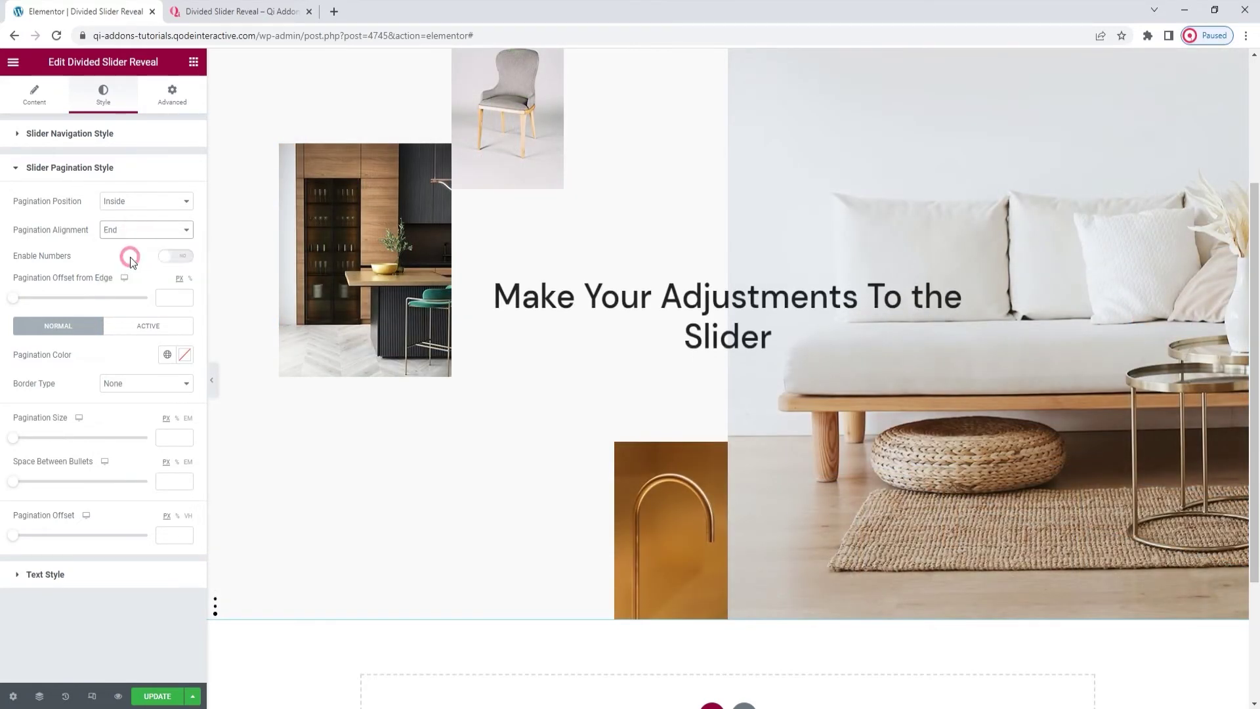
{"action": "left_click", "coordinate": [129, 230]}
{"action": "left_click", "coordinate": [123, 269]}
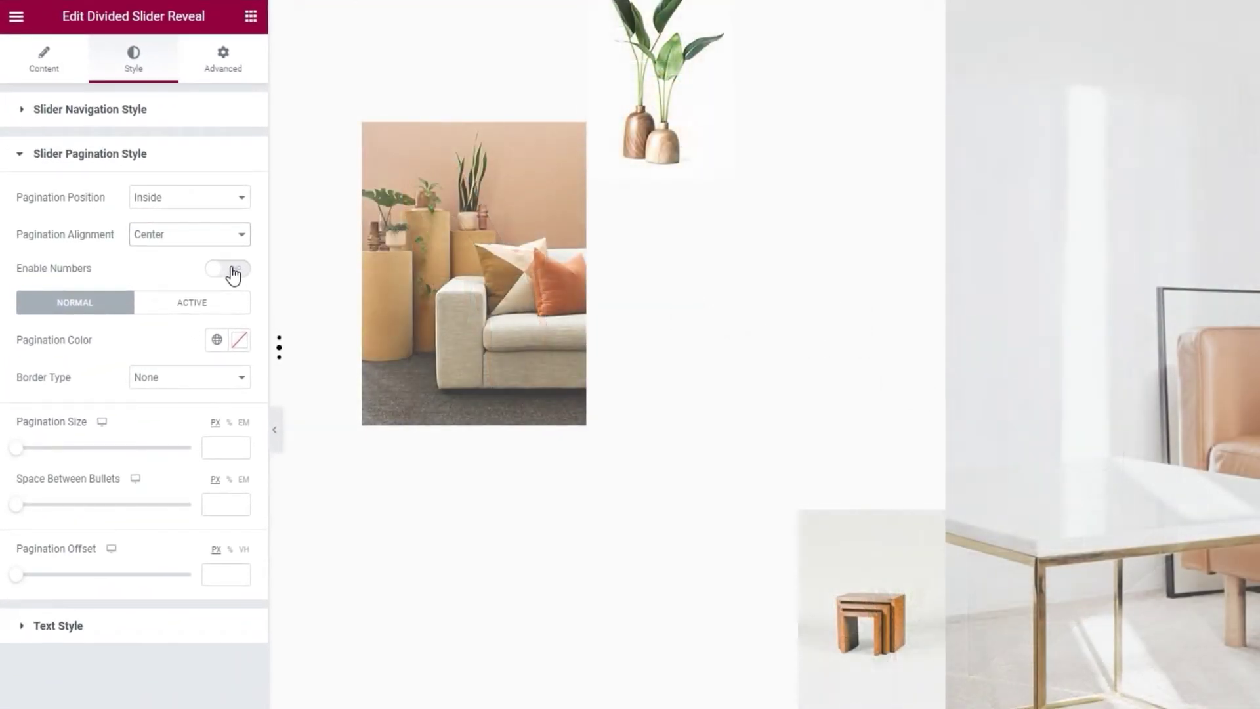
Enable the pagination numbers and set their color to #1e1e1e.
{"action": "left_click", "coordinate": [233, 272]}
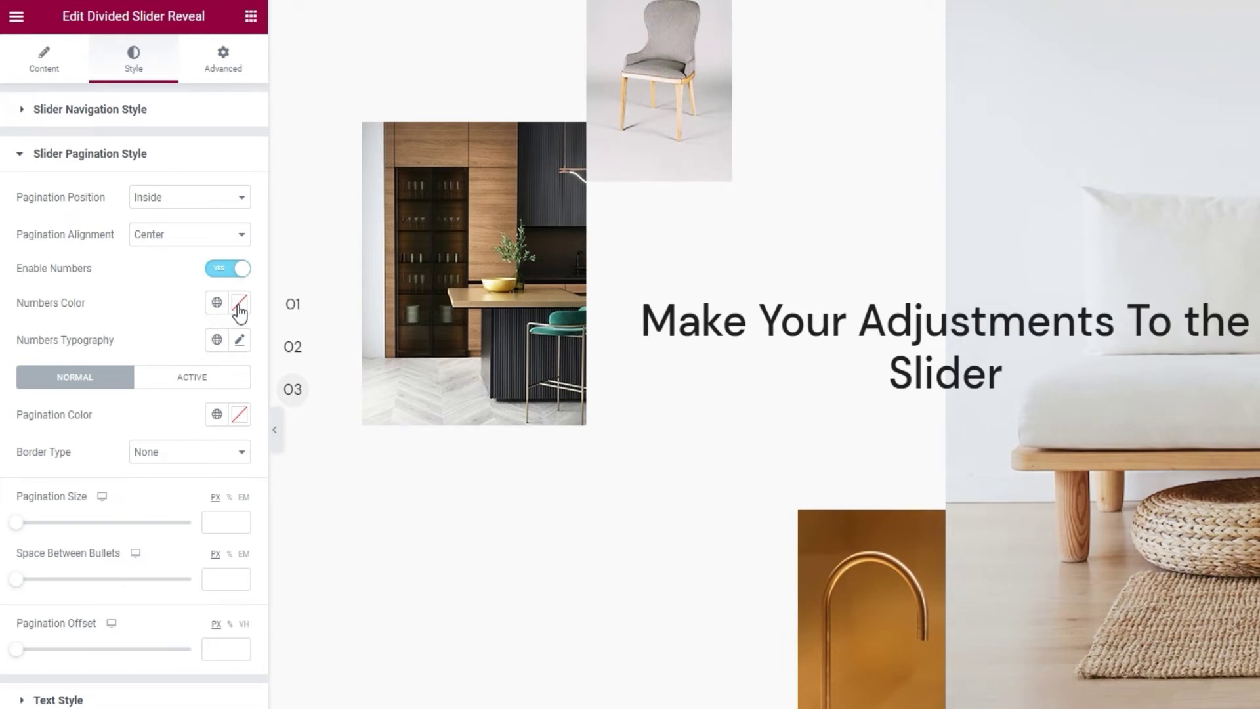
{"action": "left_click", "coordinate": [238, 305]}
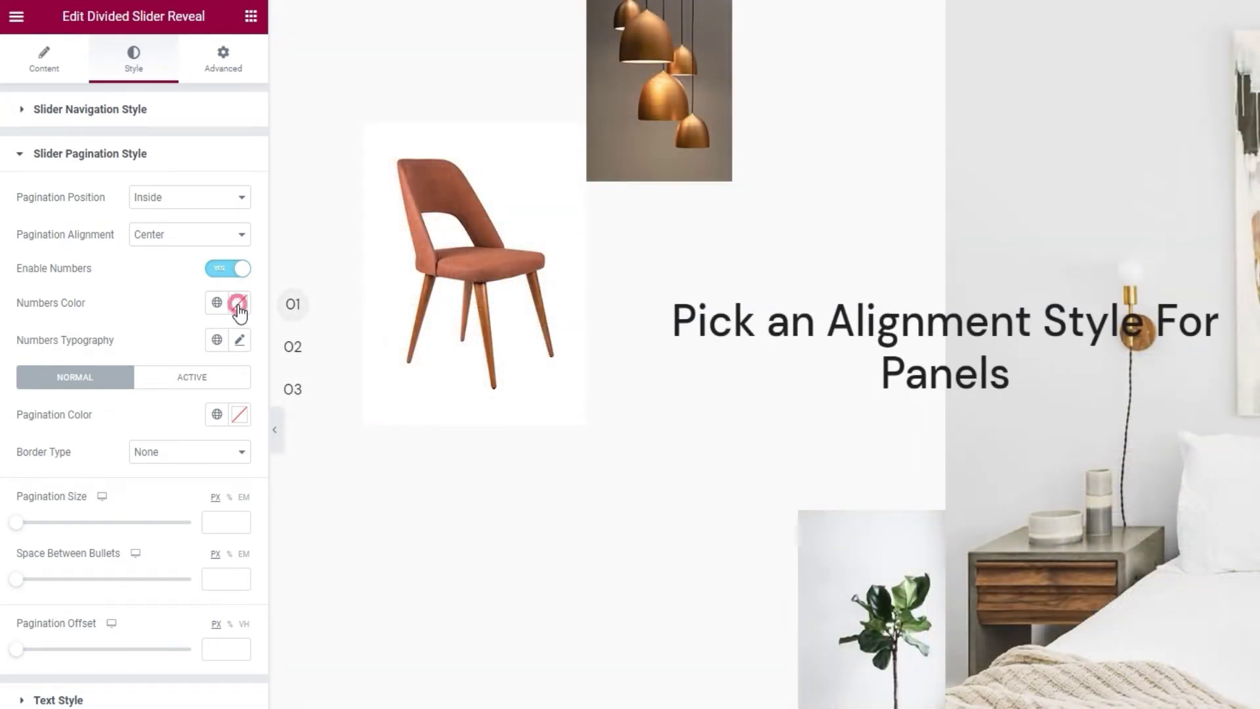
{"action": "left_click", "coordinate": [177, 383]}
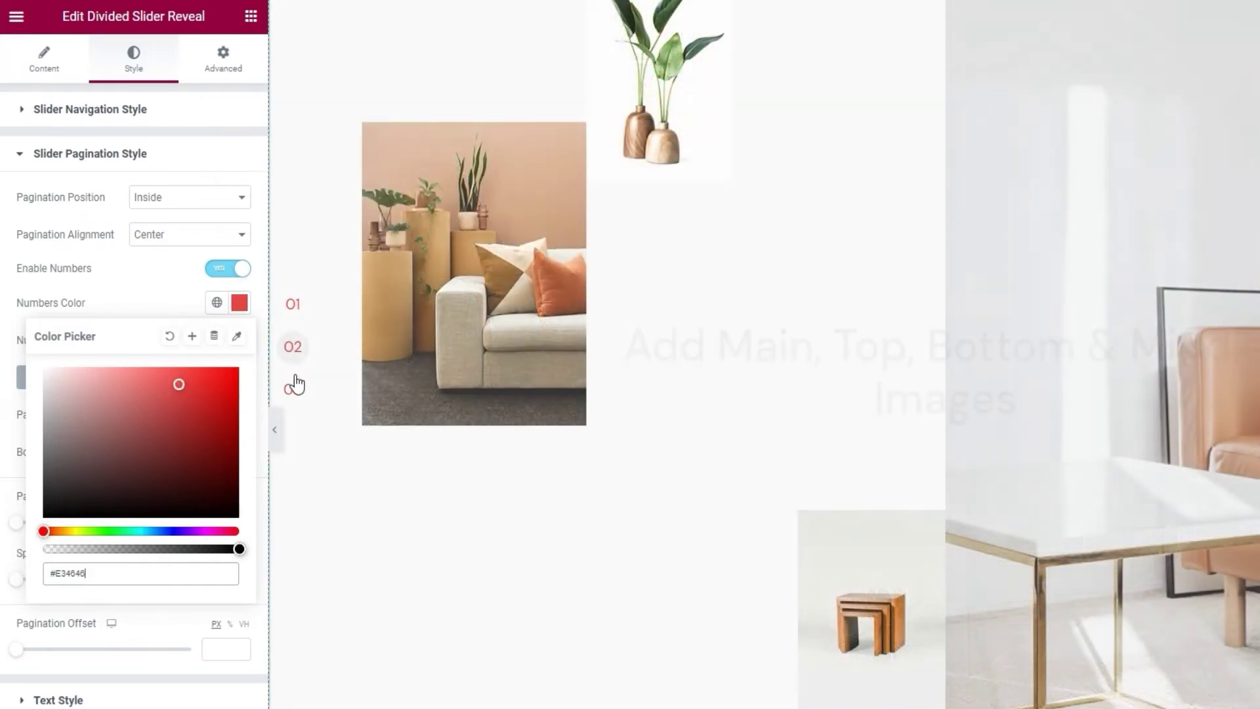
{"action": "double_click", "coordinate": [111, 571]}
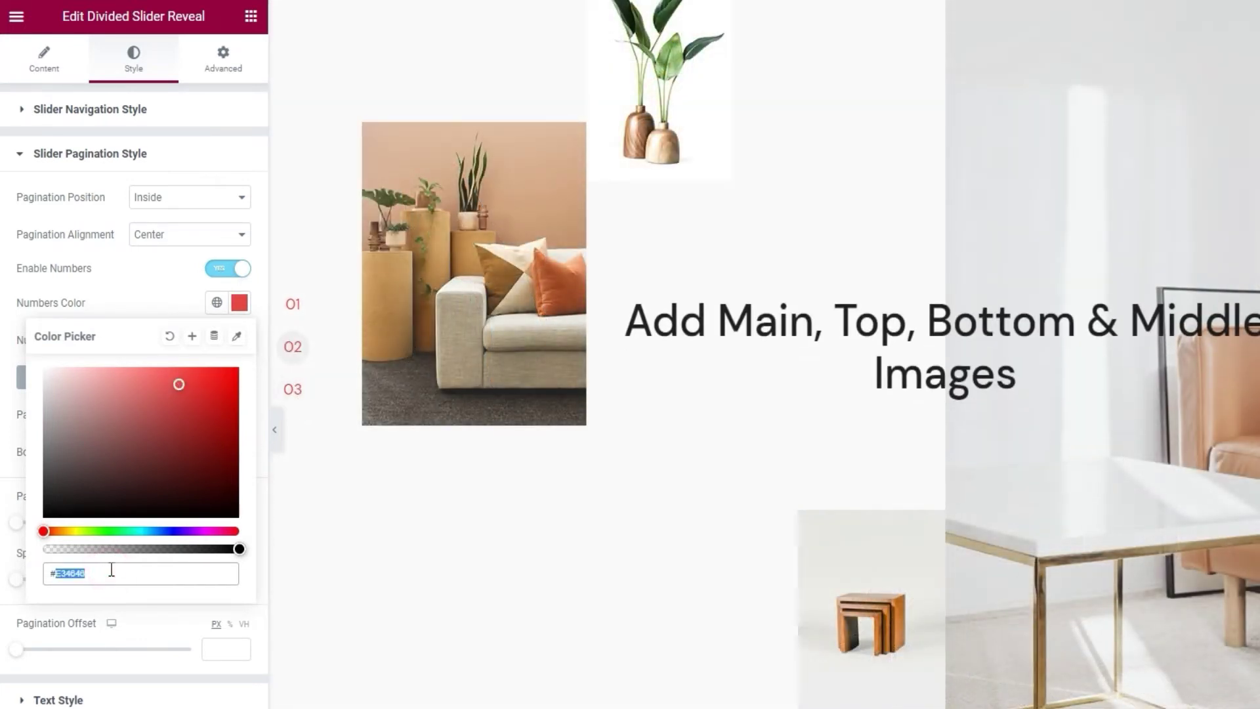
{"action": "type", "text": "1e1e1e"}
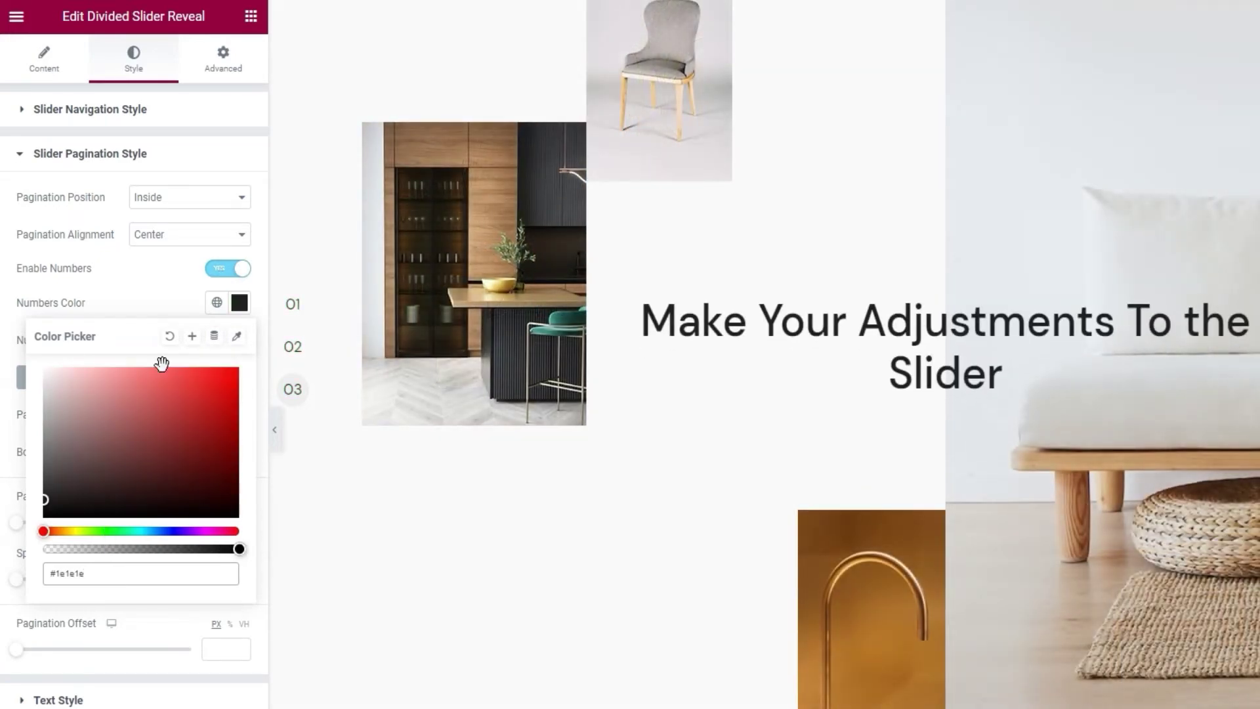
{"action": "left_click", "coordinate": [172, 291]}
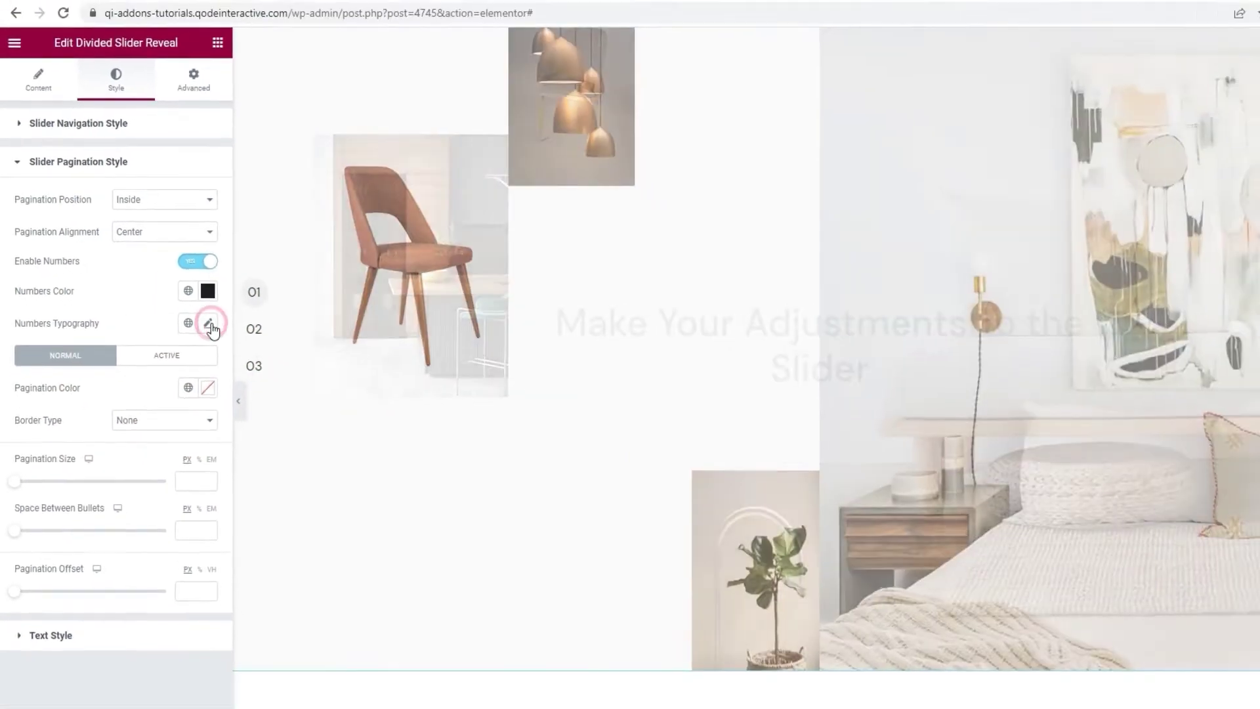
Set the pagination numbers' typography to size 15 px and weight 500, keeping the Default font family.
{"action": "left_click", "coordinate": [241, 340]}
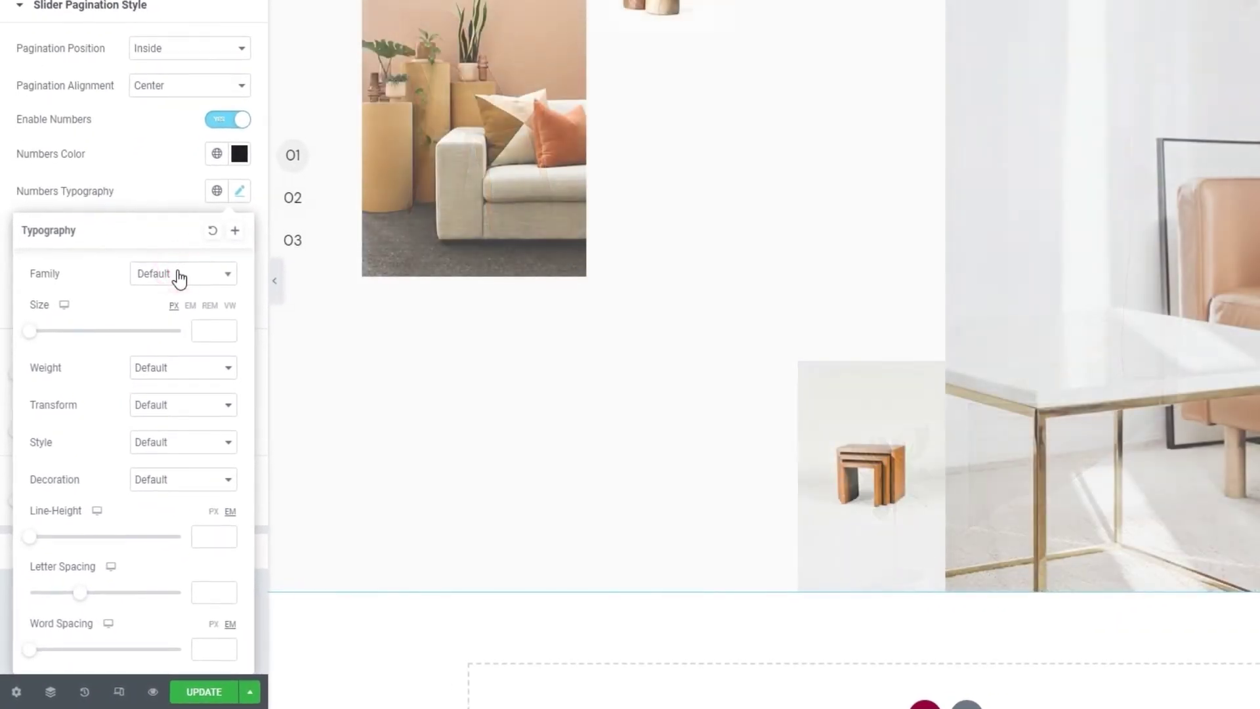
{"action": "left_click", "coordinate": [179, 276]}
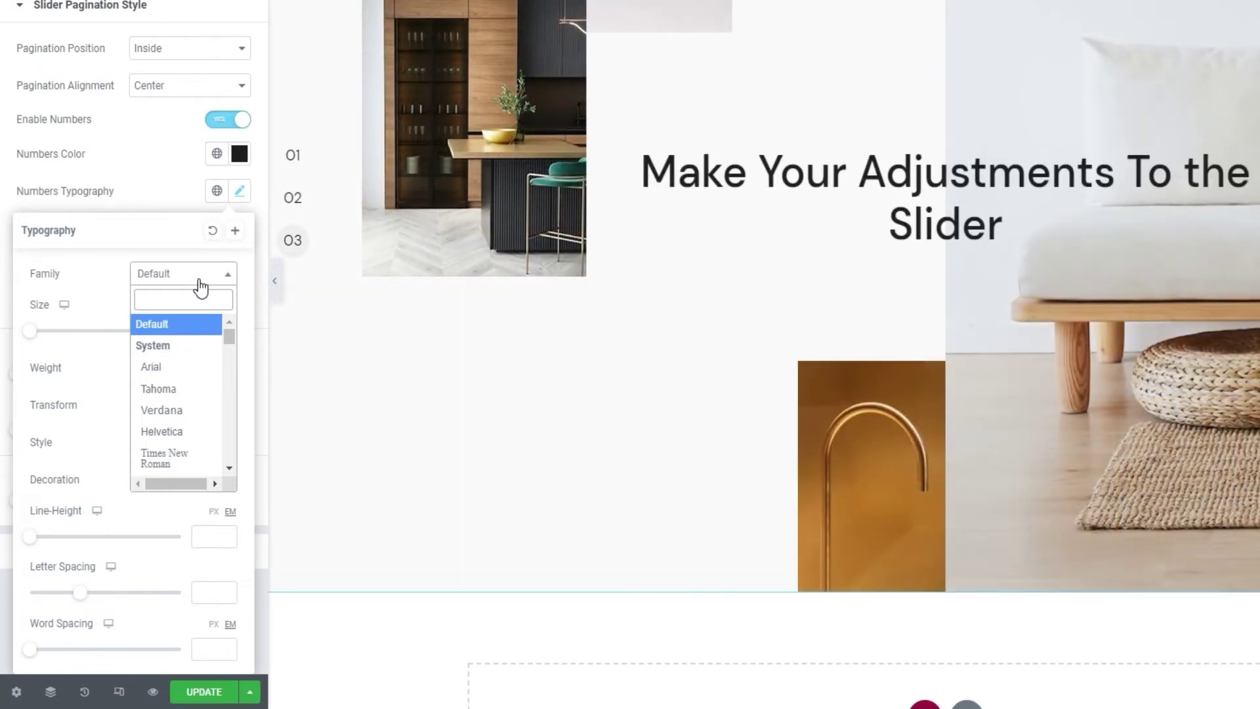
{"action": "left_click", "coordinate": [198, 281]}
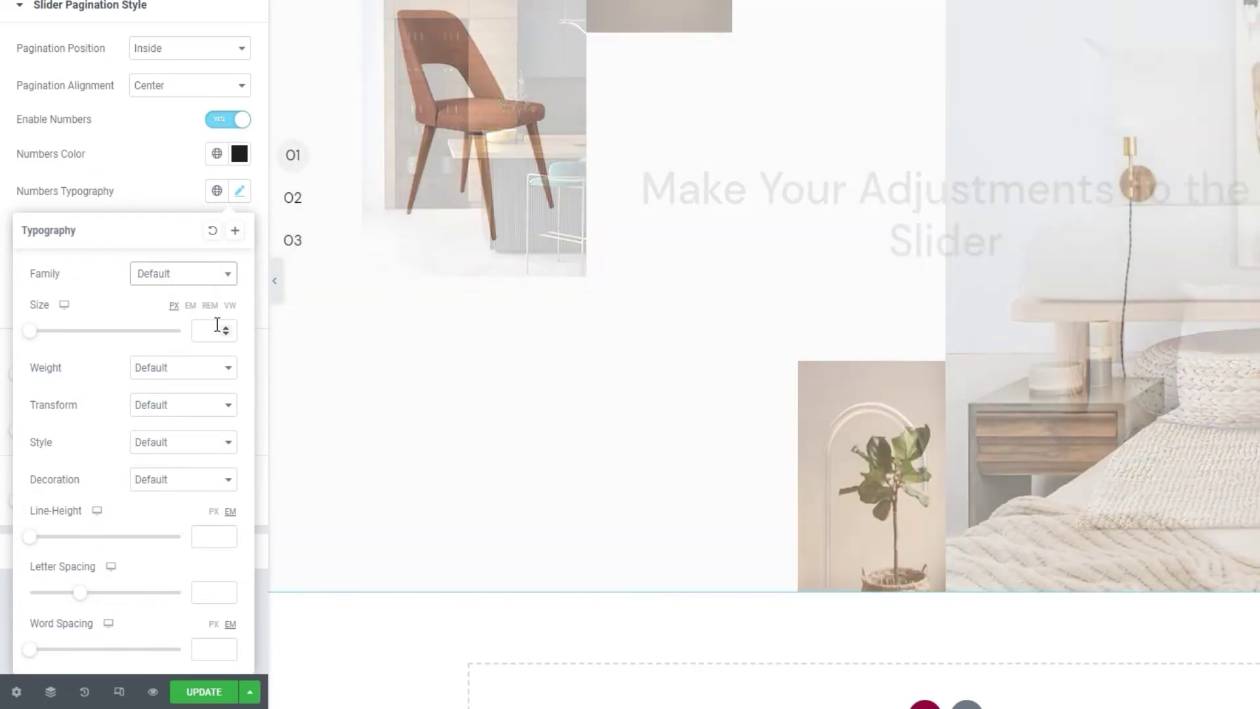
{"action": "left_click_drag", "start_coordinate": [33, 335], "coordinate": [52, 337]}
{"action": "double_click", "coordinate": [199, 330]}
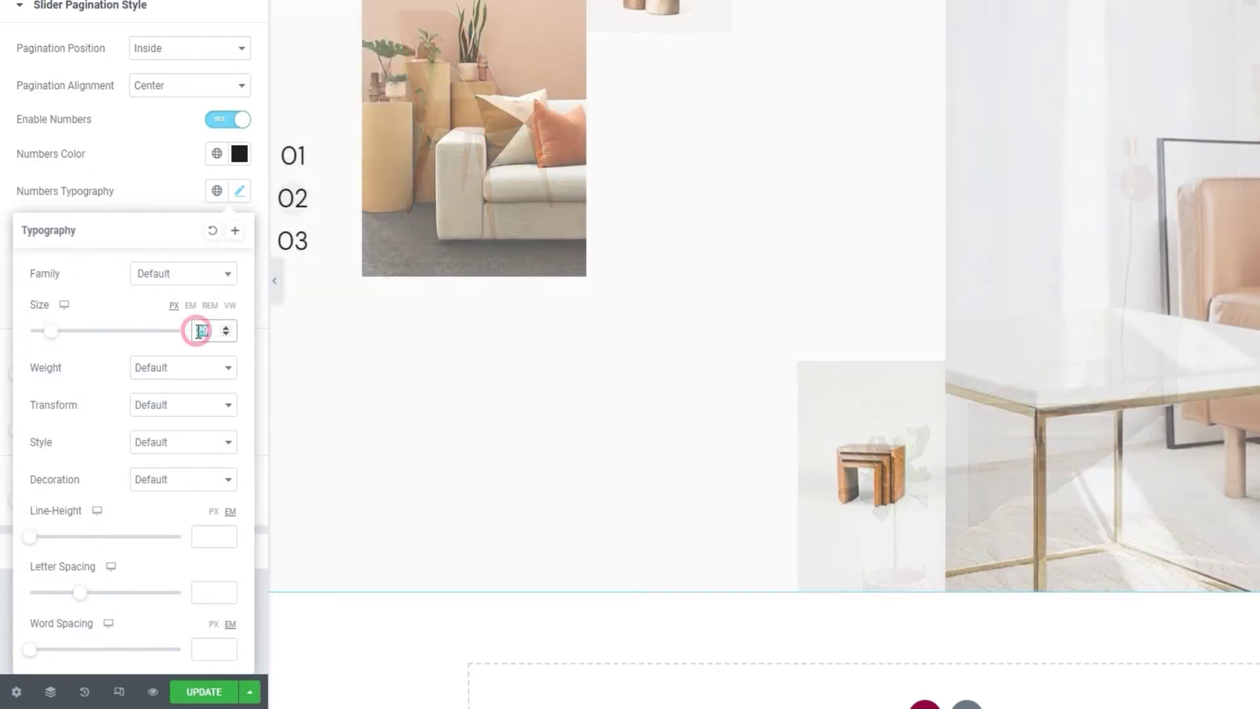
{"action": "key", "text": "BackSpace"}
{"action": "type", "text": "15"}
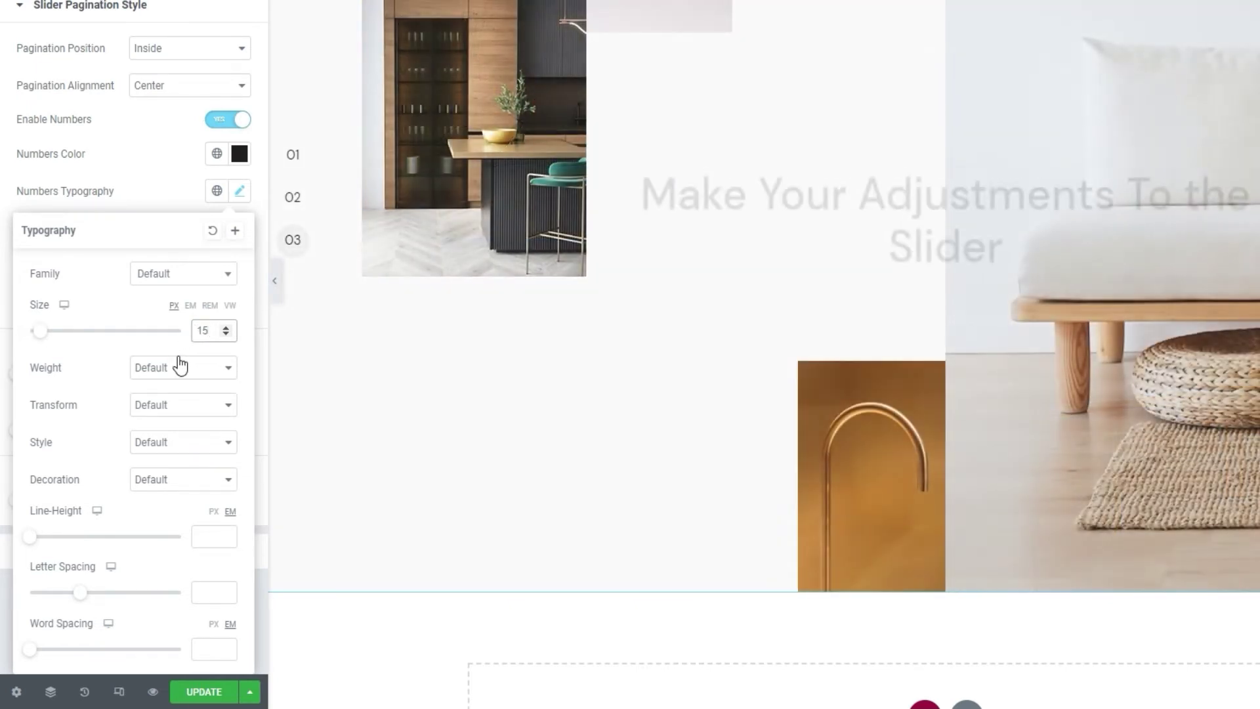
{"action": "left_click", "coordinate": [183, 367]}
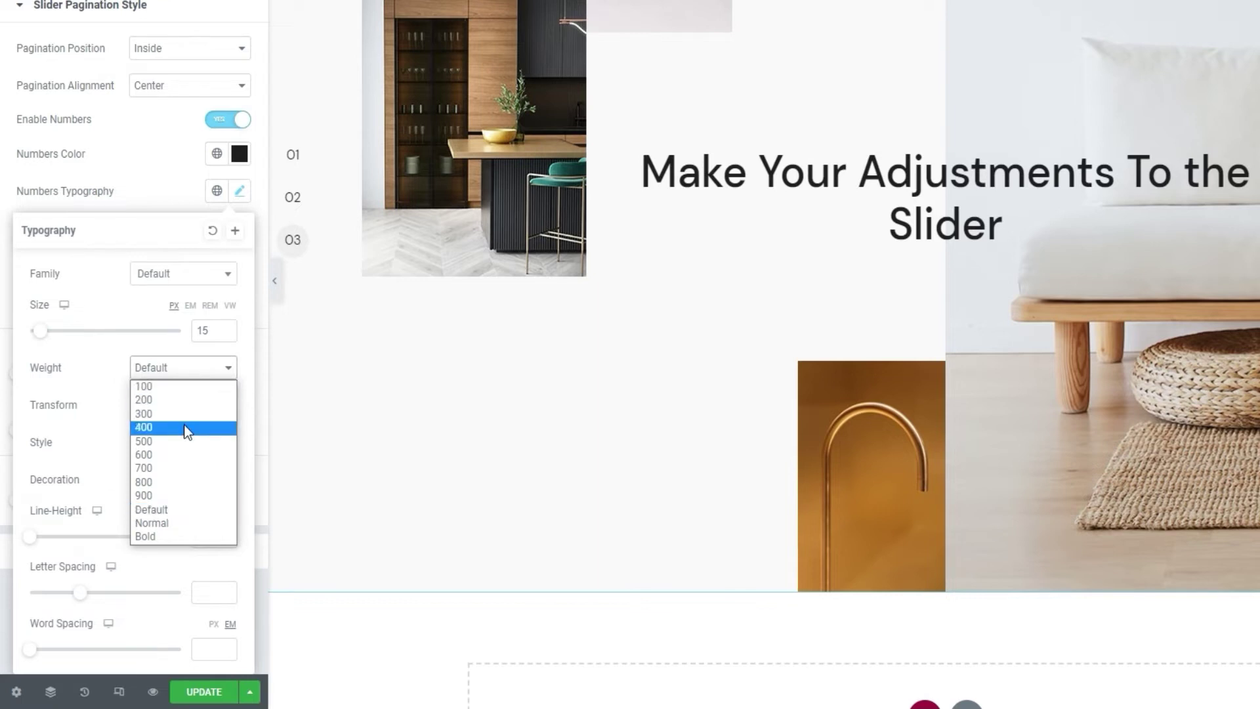
{"action": "left_click", "coordinate": [182, 441]}
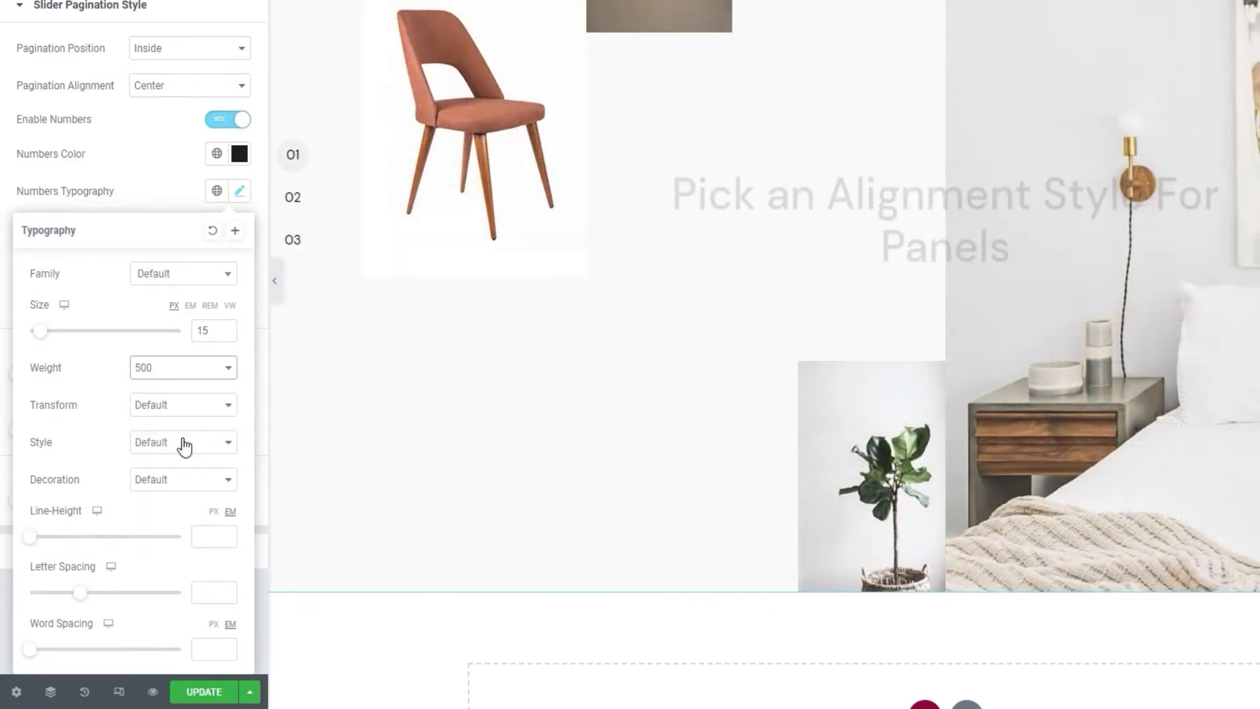
Review the transform, style and decoration options in the pagination numbers' typography settings.
{"action": "left_click", "coordinate": [199, 410]}
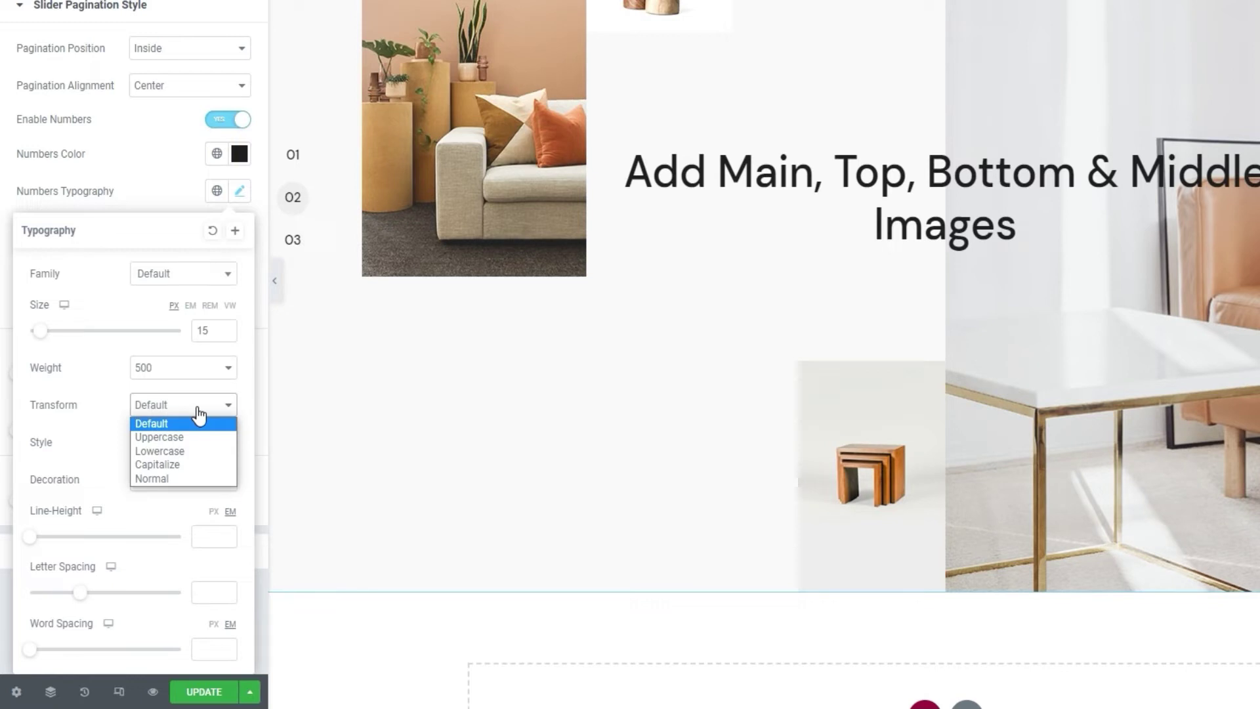
{"action": "left_click", "coordinate": [198, 409]}
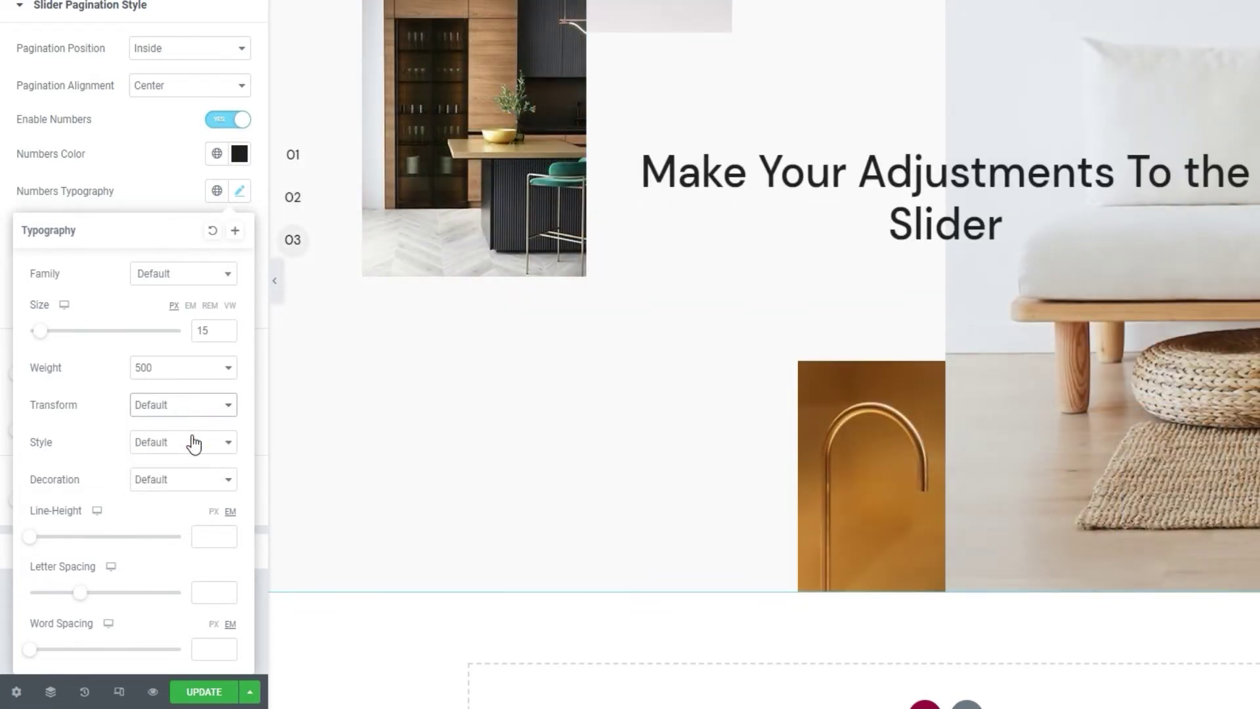
{"action": "left_click", "coordinate": [194, 443]}
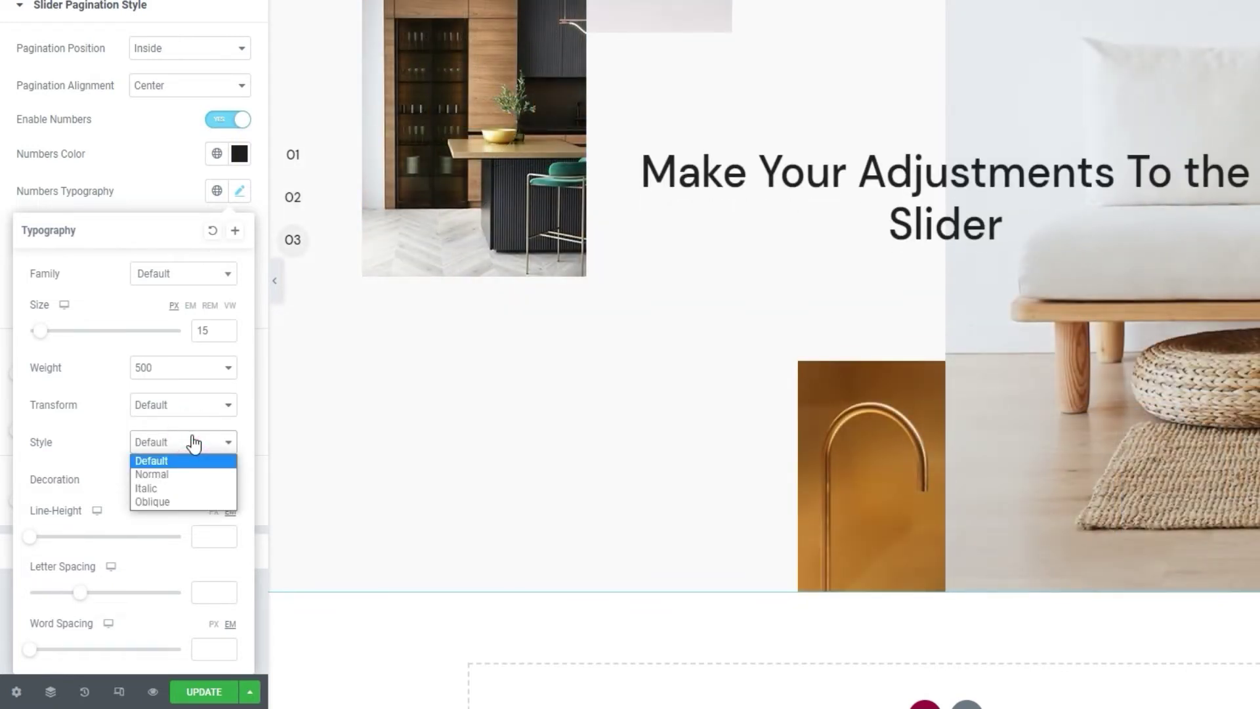
{"action": "left_click", "coordinate": [193, 440]}
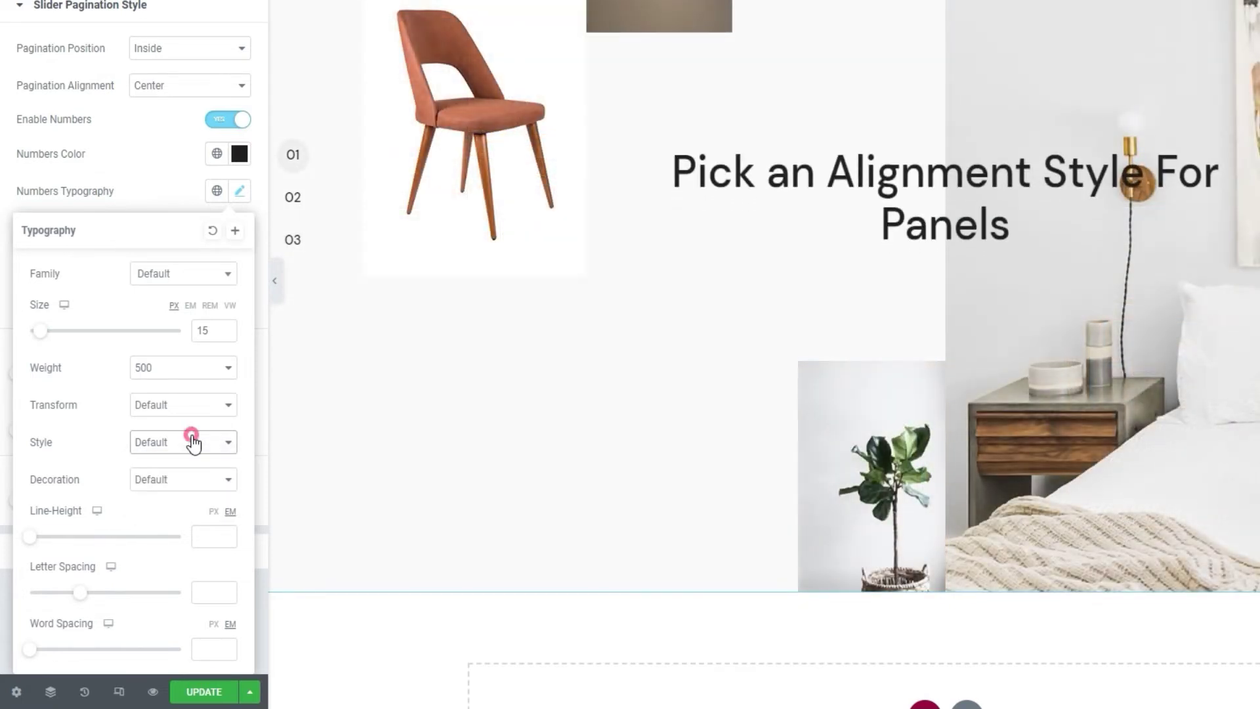
{"action": "left_click", "coordinate": [182, 481]}
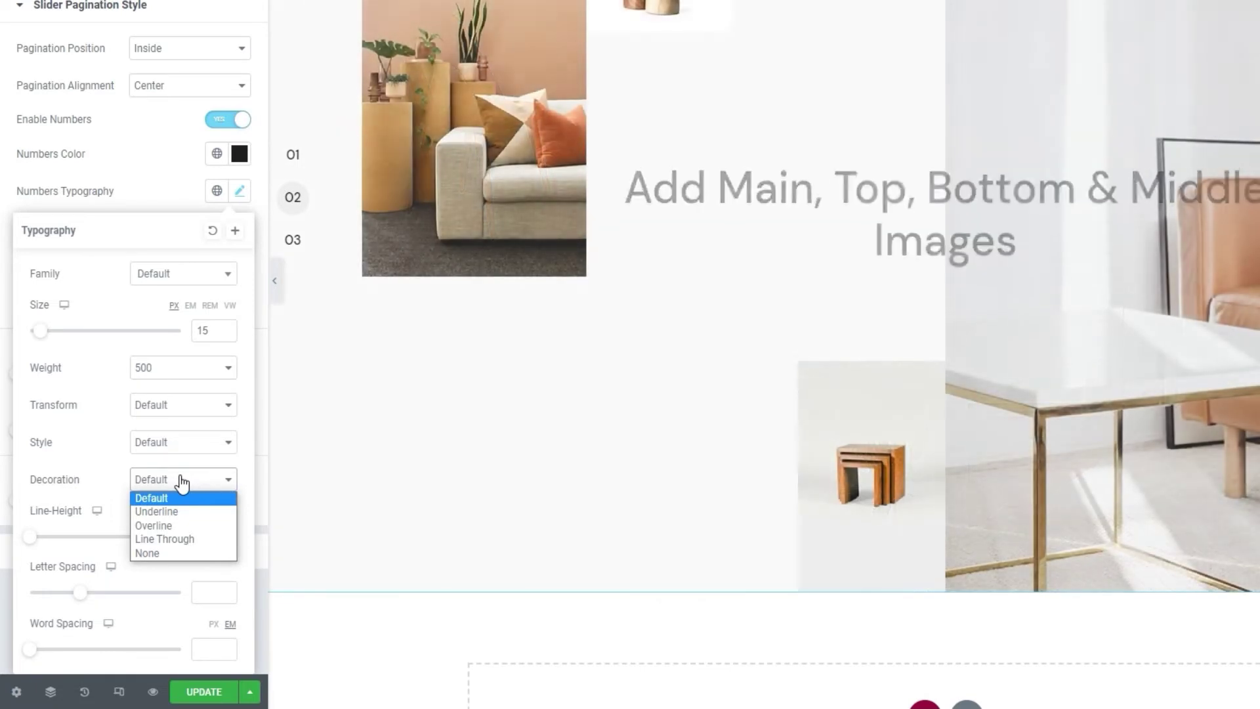
{"action": "left_click", "coordinate": [181, 481]}
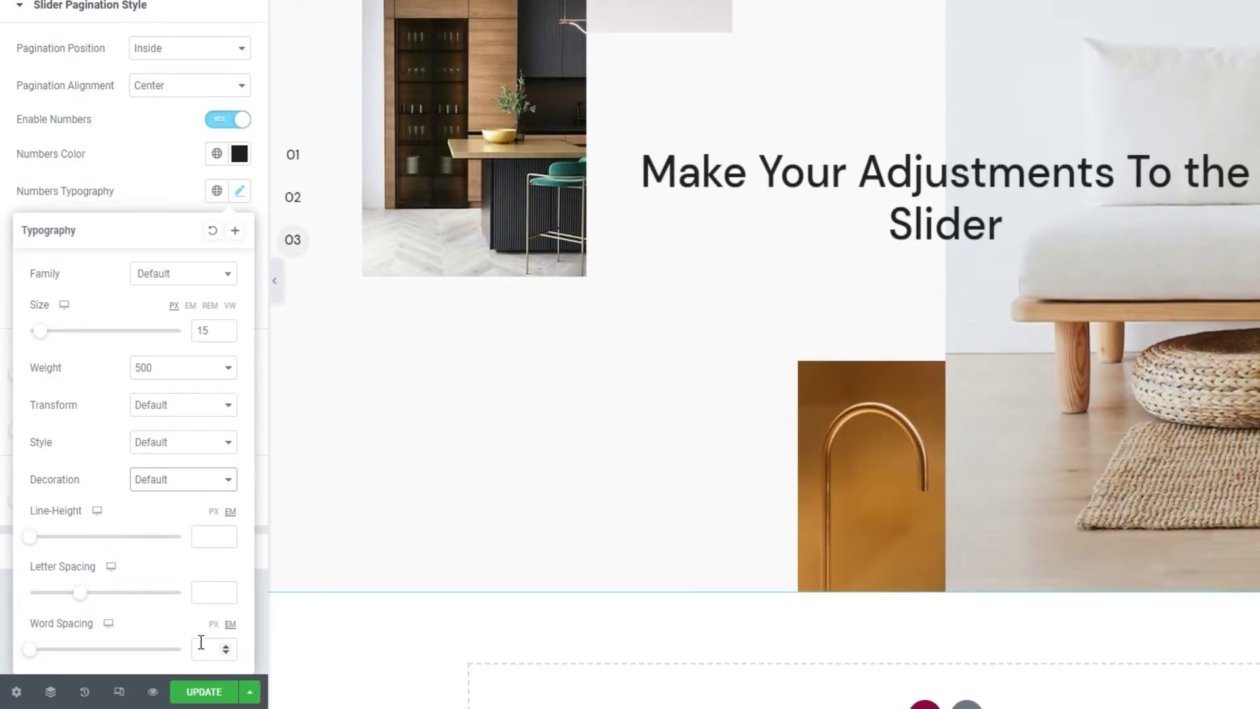
{"action": "left_click", "coordinate": [172, 190]}
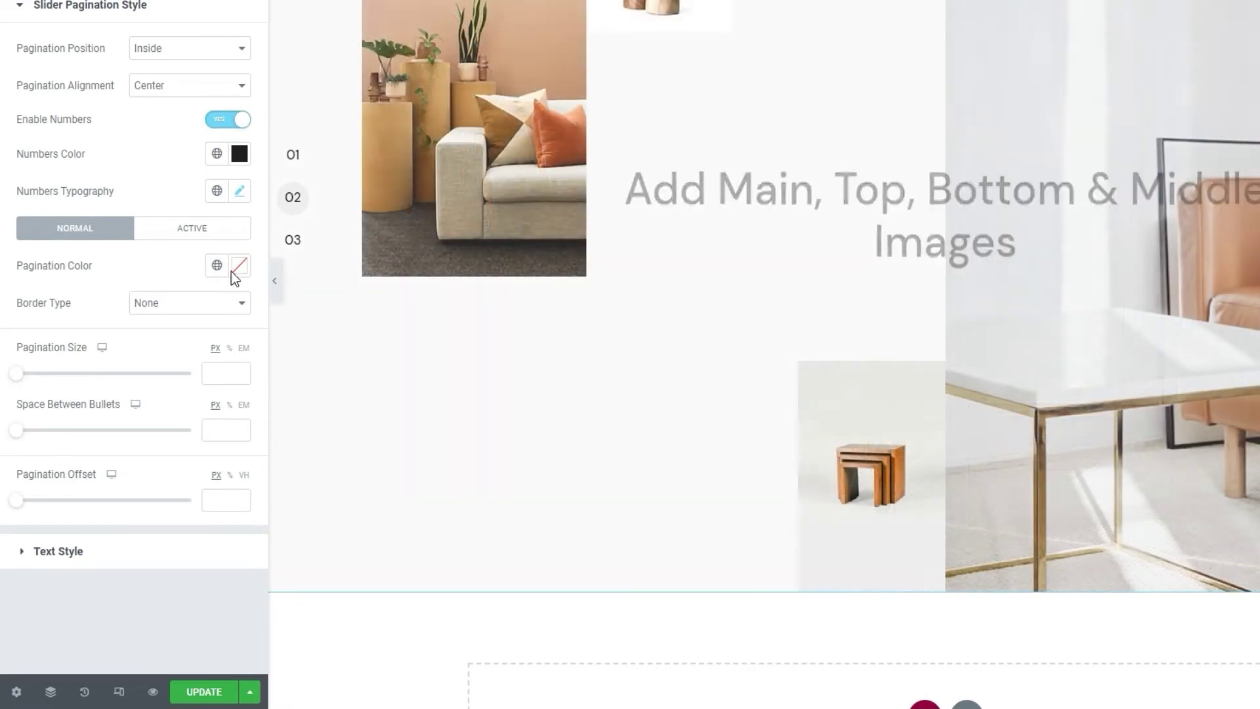
Try #E77474 as the normal pagination color and reset it to the default.
{"action": "left_click", "coordinate": [239, 266]}
{"action": "left_click", "coordinate": [141, 343]}
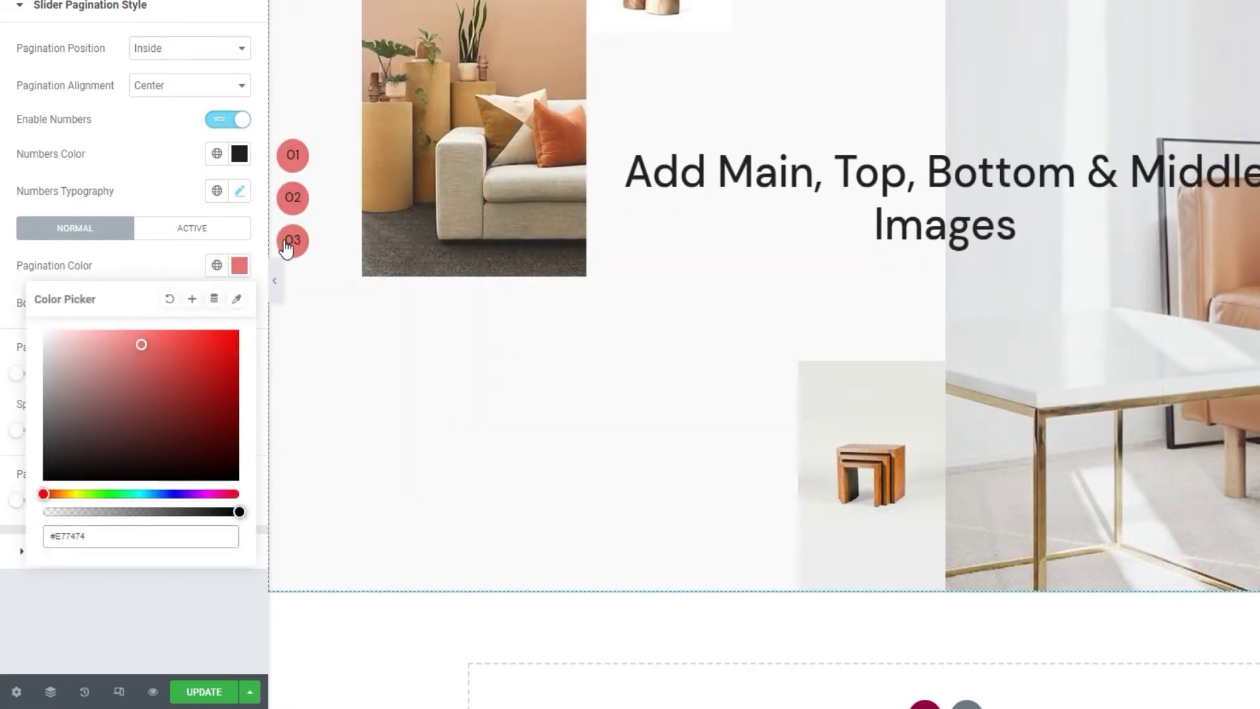
{"action": "left_click", "coordinate": [169, 298]}
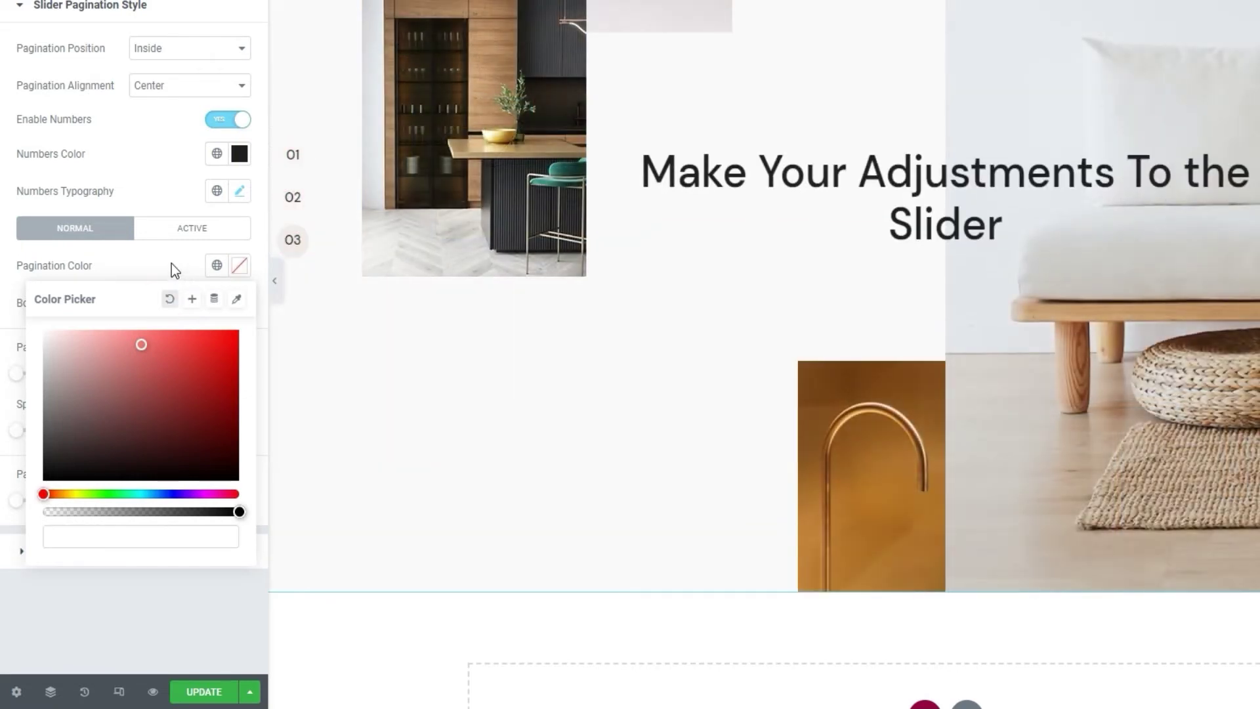
{"action": "left_click", "coordinate": [172, 261]}
Try a Solid border on the pagination bullets with width 3 on all sides and color #AEA2A2.
{"action": "left_click", "coordinate": [173, 302]}
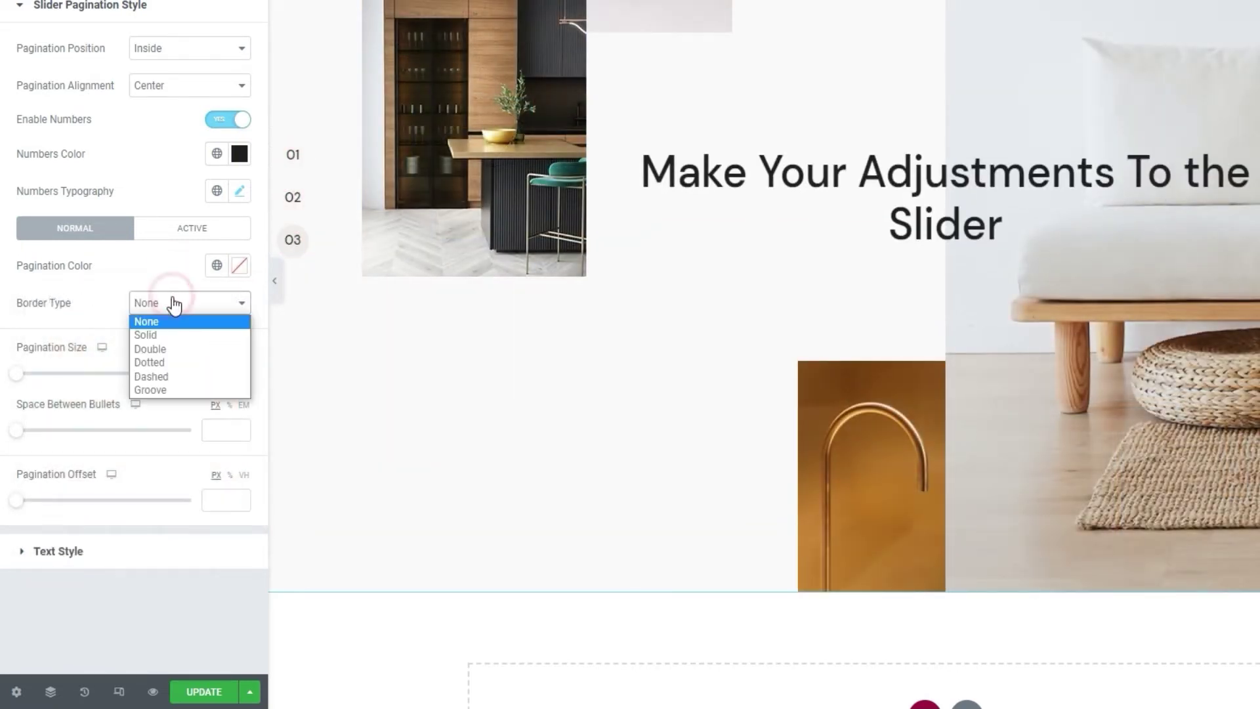
{"action": "left_click", "coordinate": [177, 332]}
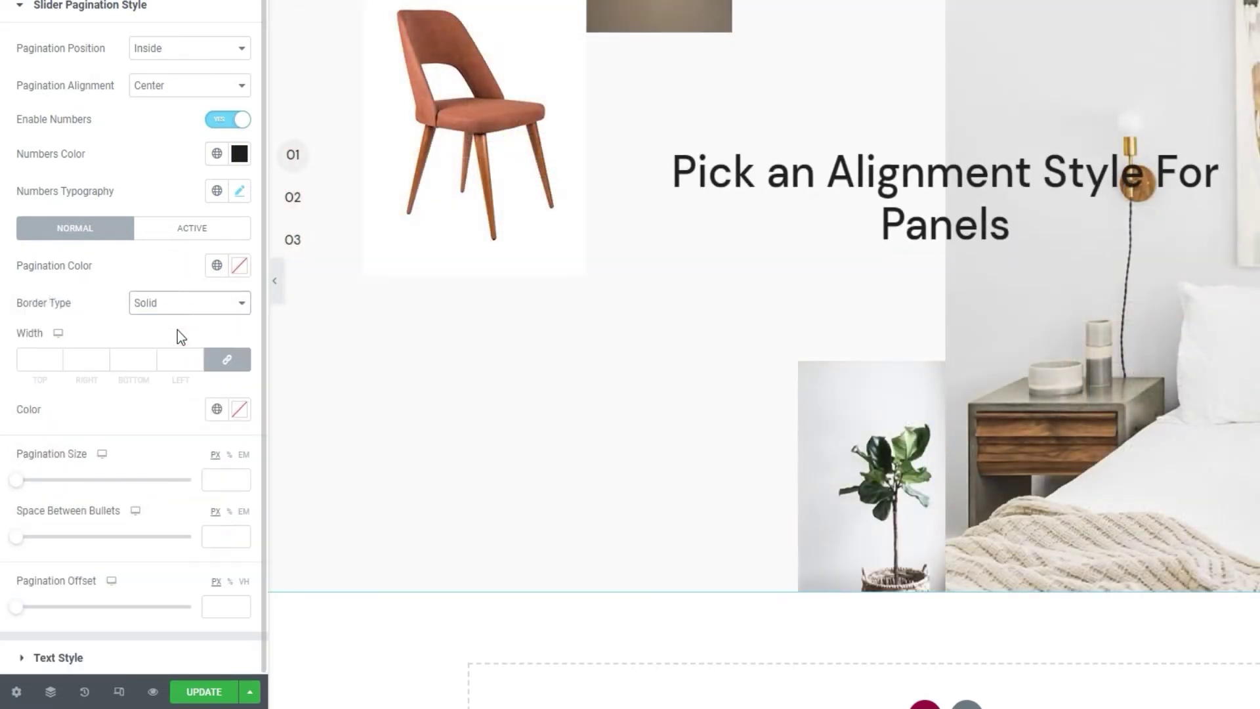
{"action": "left_click", "coordinate": [57, 357]}
{"action": "left_click", "coordinate": [57, 357]}
{"action": "left_click", "coordinate": [57, 357]}
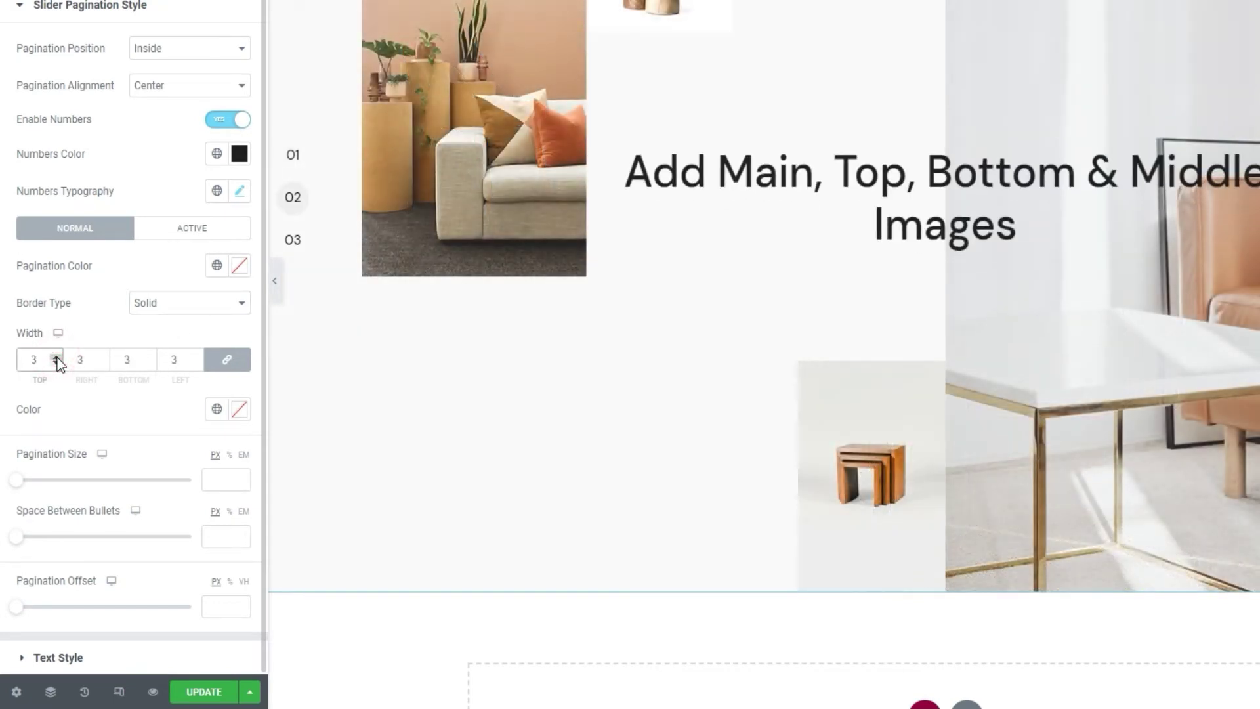
{"action": "left_click", "coordinate": [240, 409]}
{"action": "left_click", "coordinate": [79, 502]}
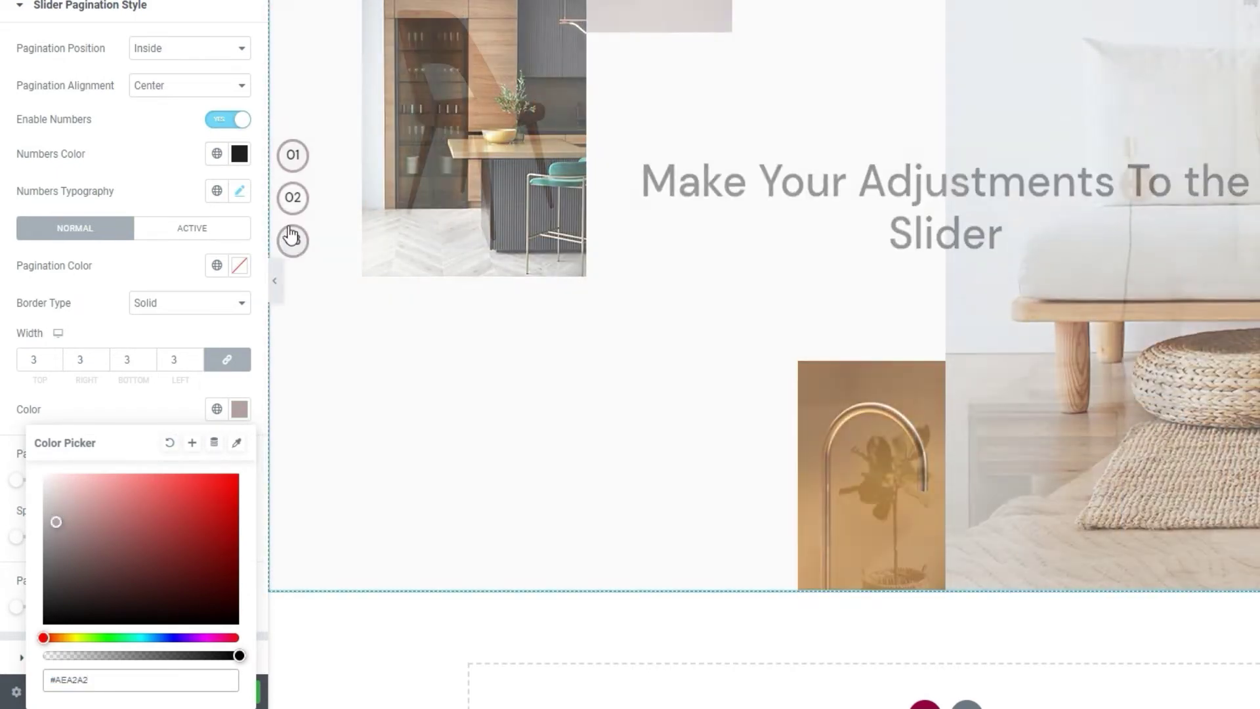
Clear the pagination border's color and width, and set the border type back to None.
{"action": "left_click", "coordinate": [167, 449]}
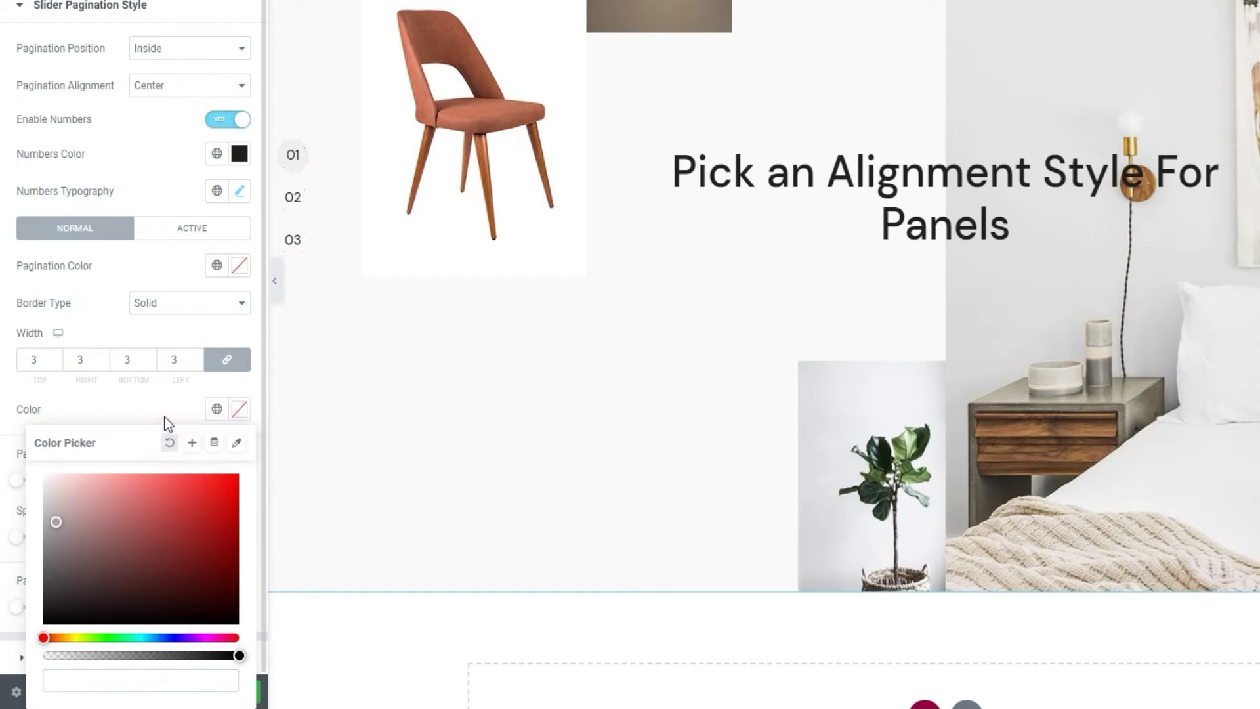
{"action": "left_click", "coordinate": [164, 410]}
{"action": "left_click", "coordinate": [33, 360]}
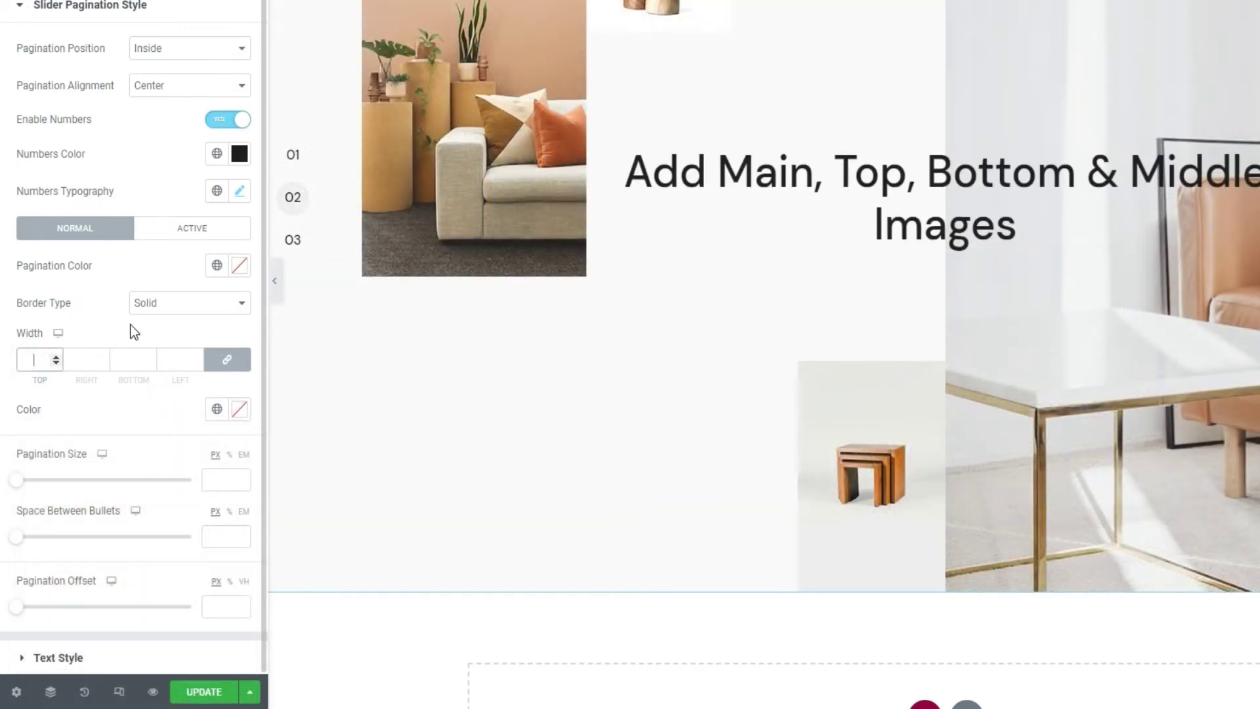
{"action": "left_click", "coordinate": [148, 302]}
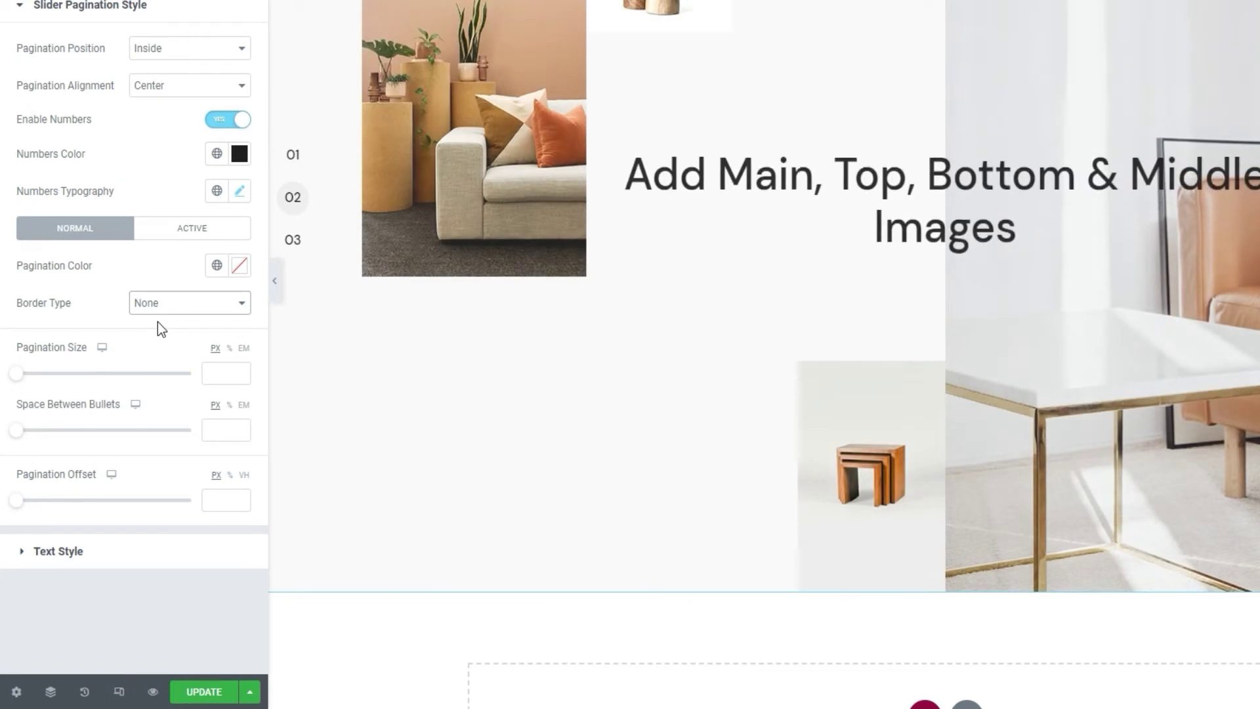
Try #D27171 as the active pagination color, preview it on the bullets, and reset it to the default.
{"action": "left_click", "coordinate": [181, 239]}
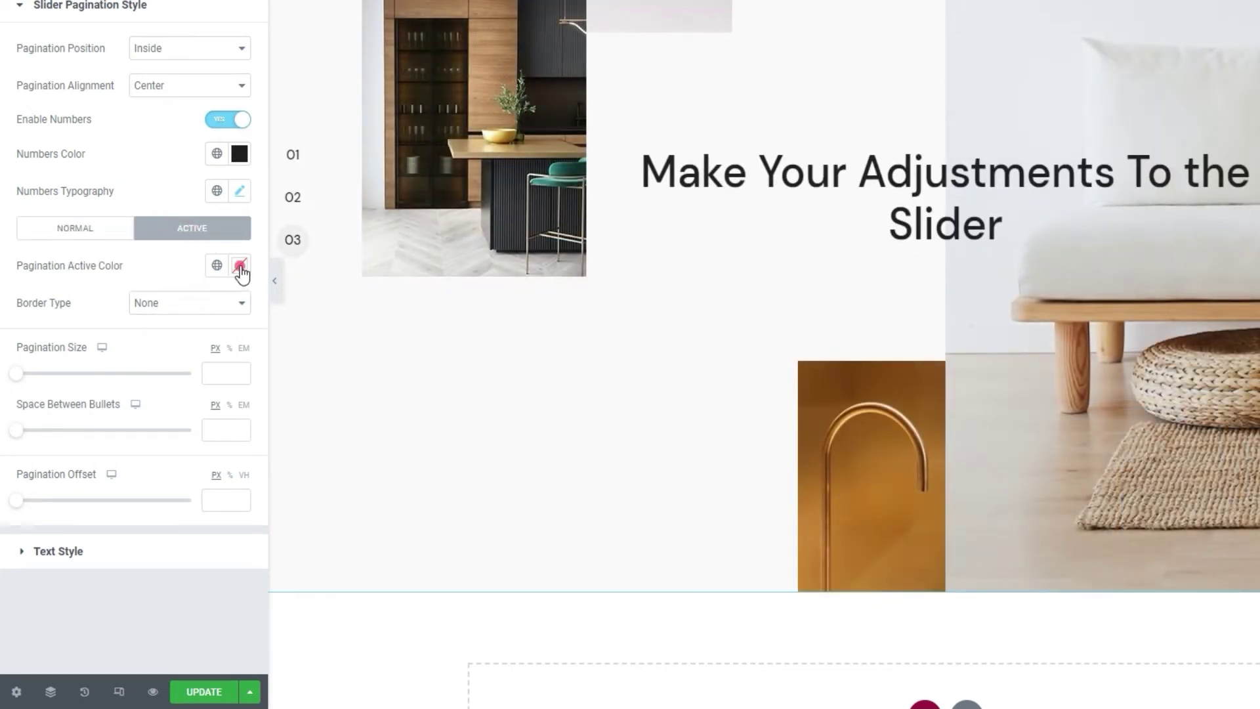
{"action": "left_click", "coordinate": [242, 273]}
{"action": "left_click_drag", "start_coordinate": [146, 348], "coordinate": [133, 357]}
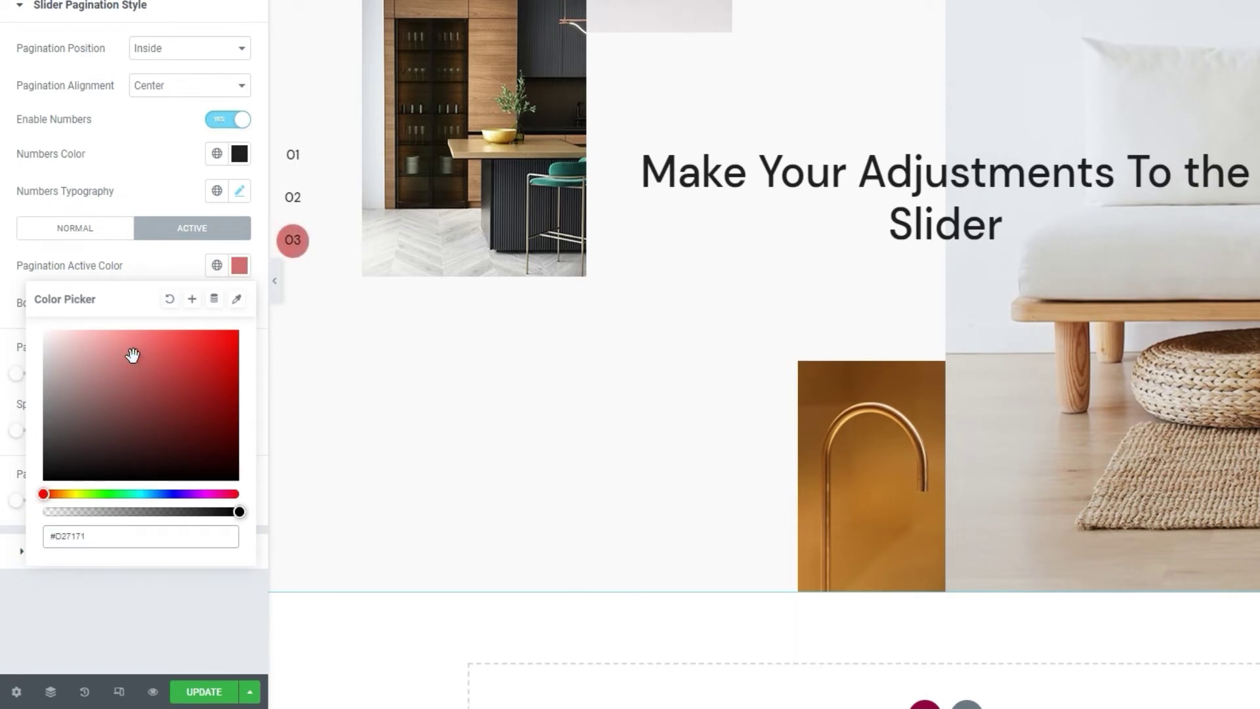
{"action": "left_click", "coordinate": [124, 529]}
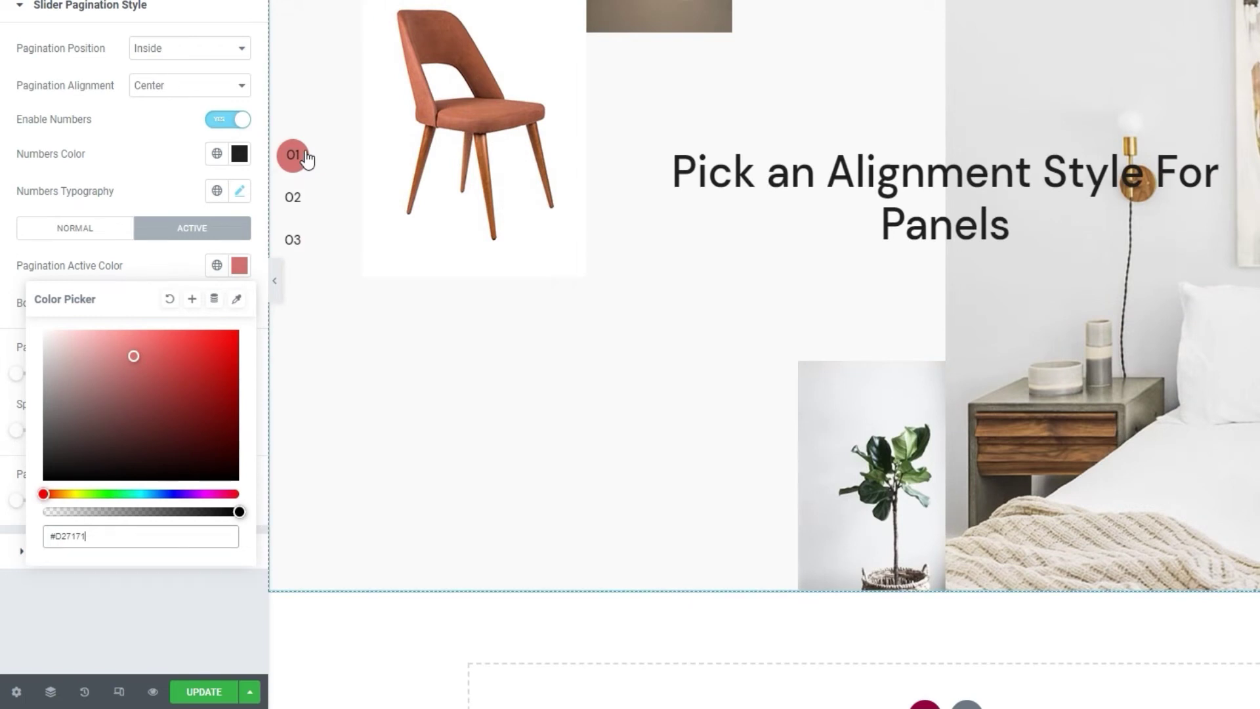
{"action": "left_click", "coordinate": [290, 236]}
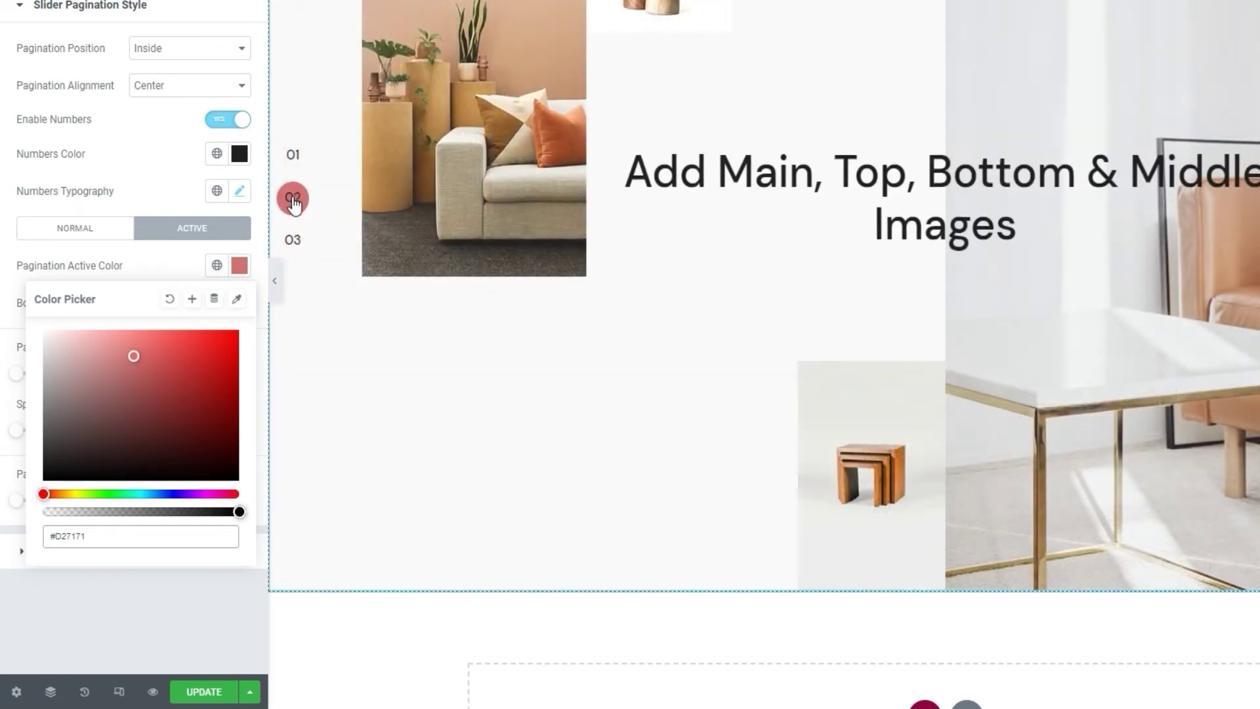
{"action": "left_click", "coordinate": [170, 298]}
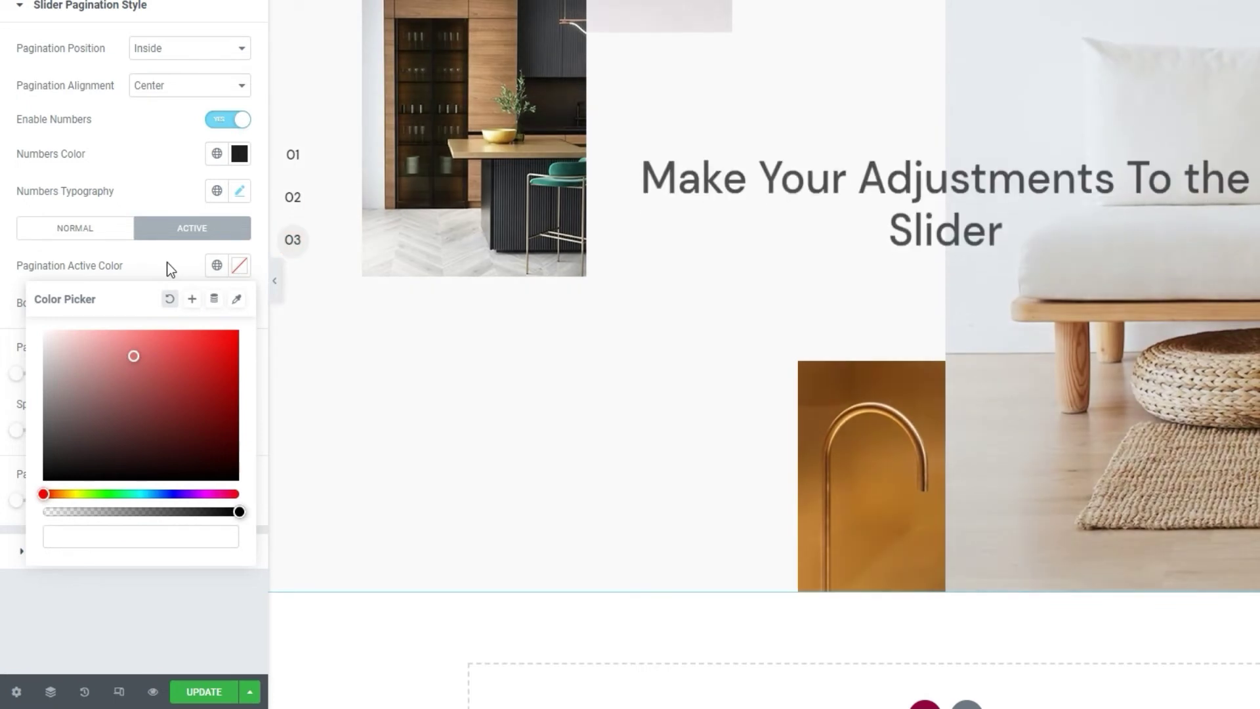
{"action": "left_click", "coordinate": [167, 262]}
Try a Solid border of width 2 in #E09898 on the active pagination bullet, and revert the border type to None.
{"action": "left_click", "coordinate": [189, 303]}
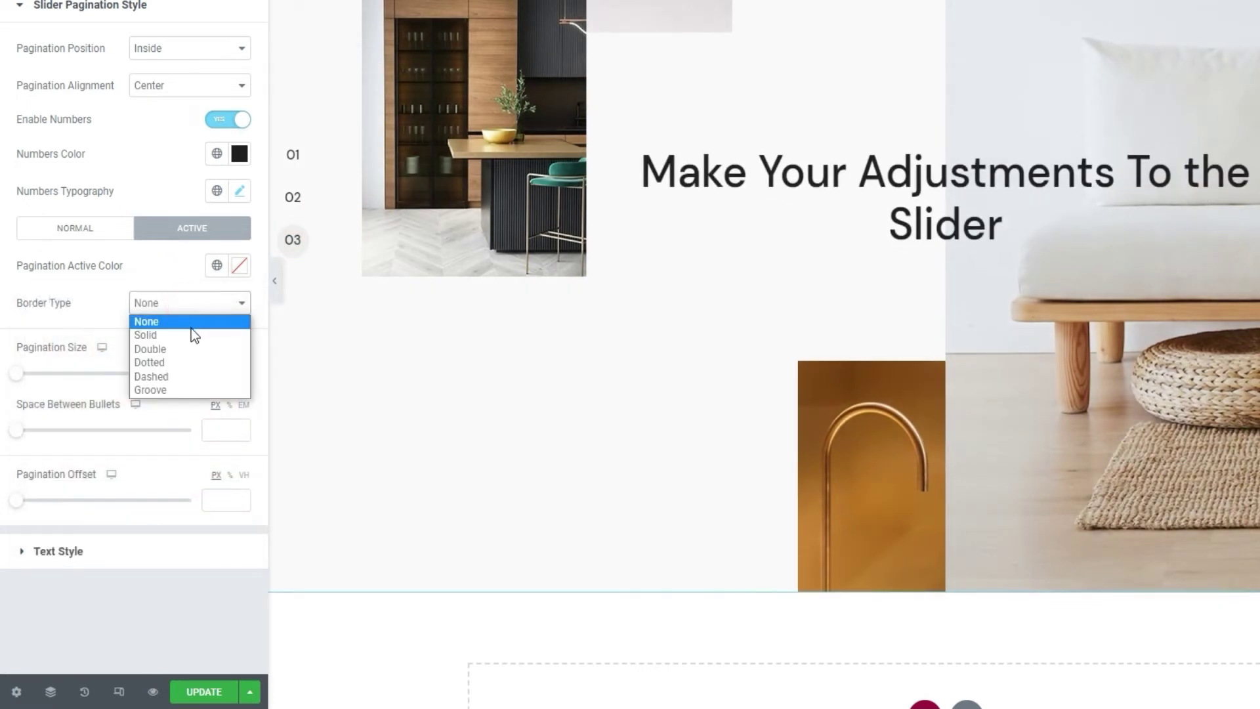
{"action": "left_click", "coordinate": [191, 336]}
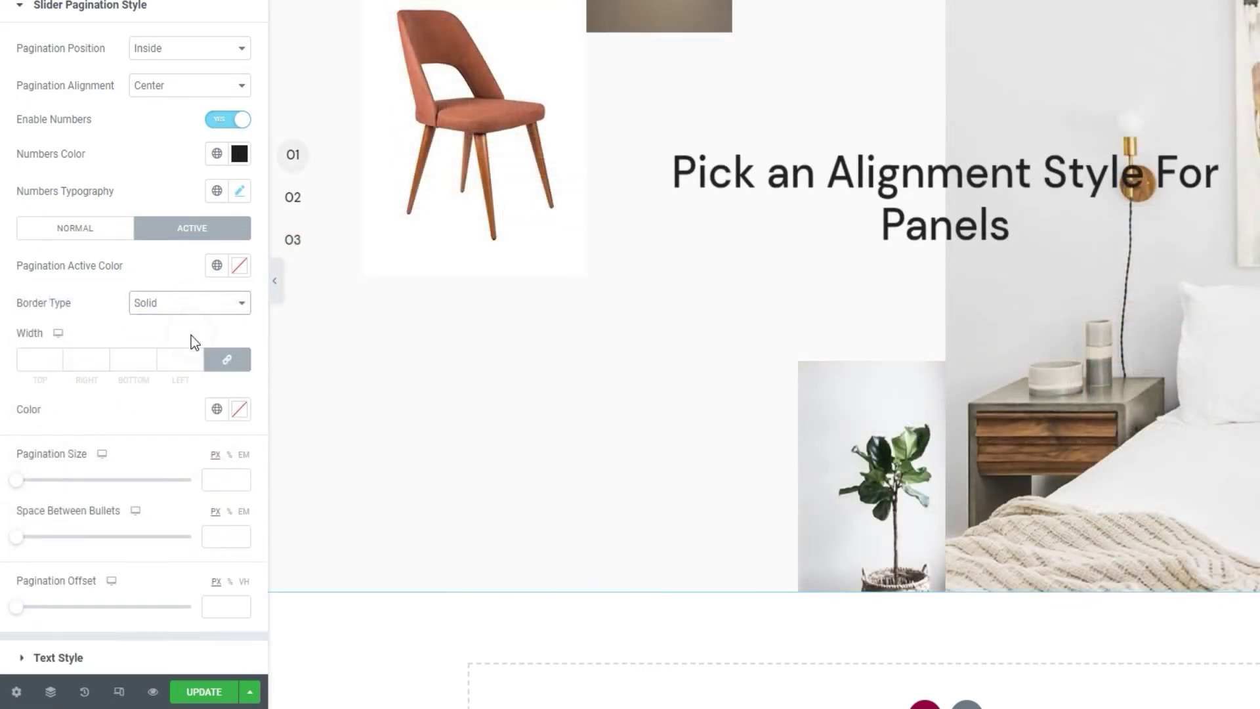
{"action": "left_click", "coordinate": [55, 359]}
{"action": "type", "text": "2"}
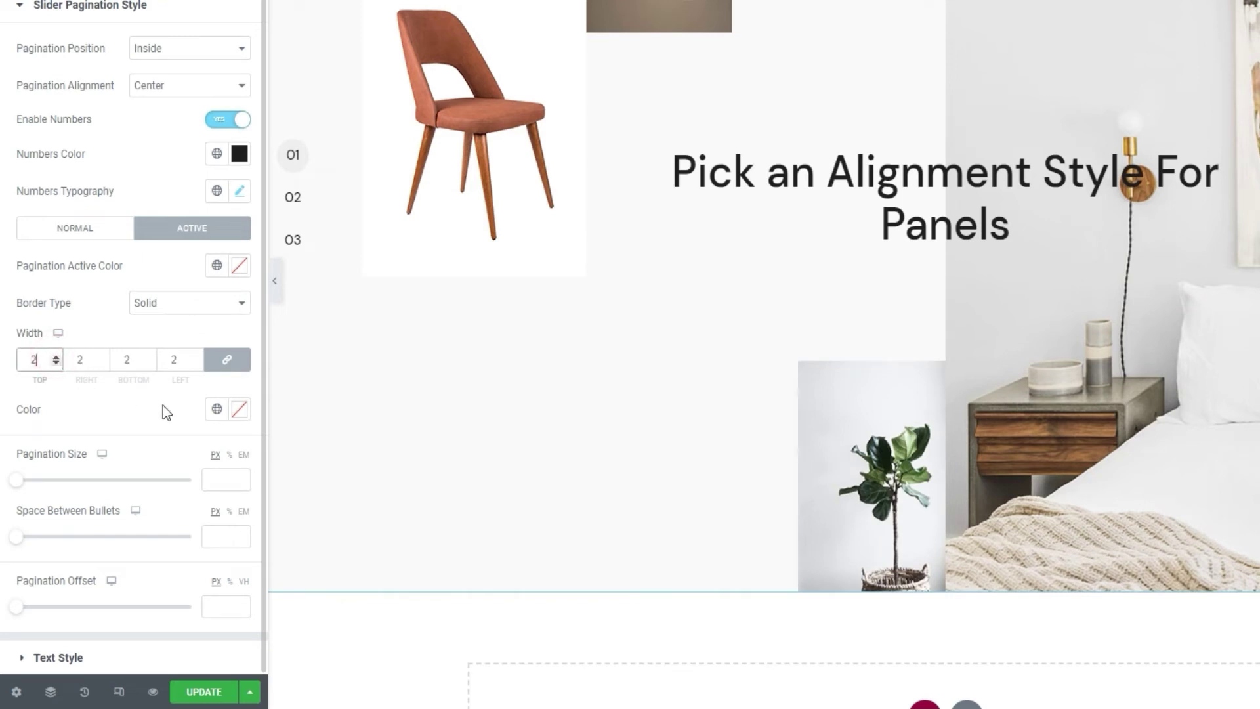
{"action": "left_click", "coordinate": [238, 410]}
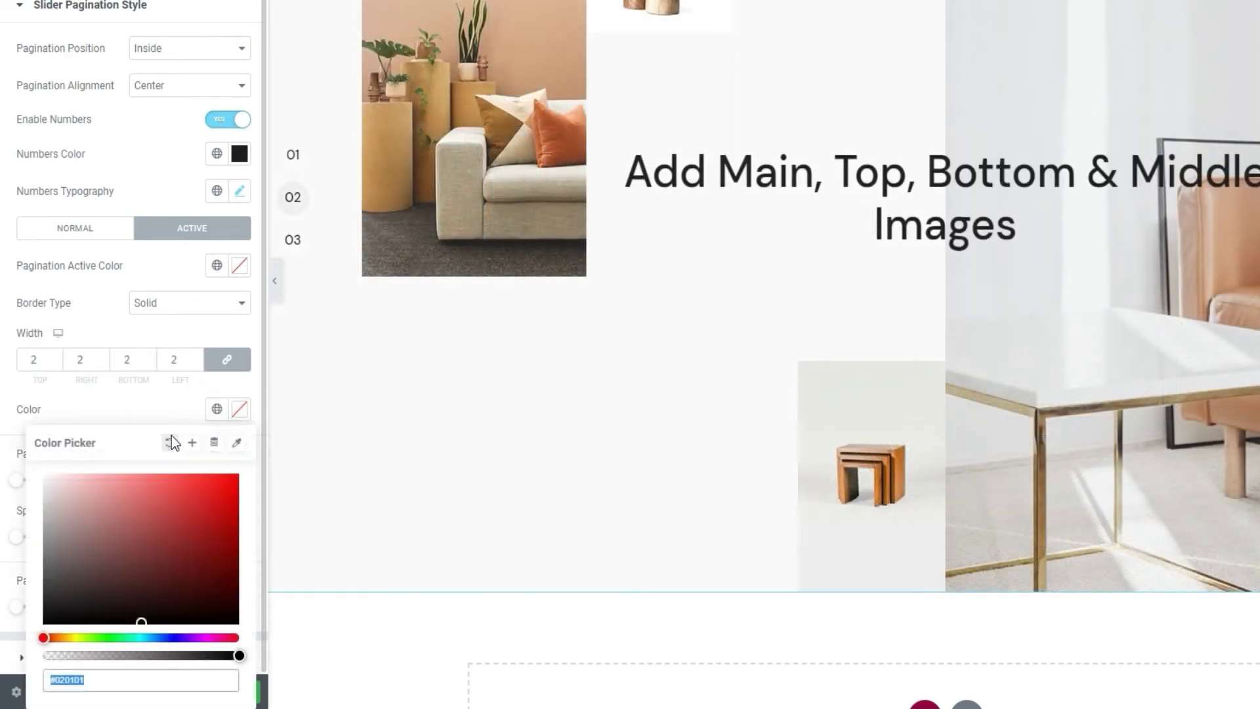
{"action": "left_click", "coordinate": [119, 500]}
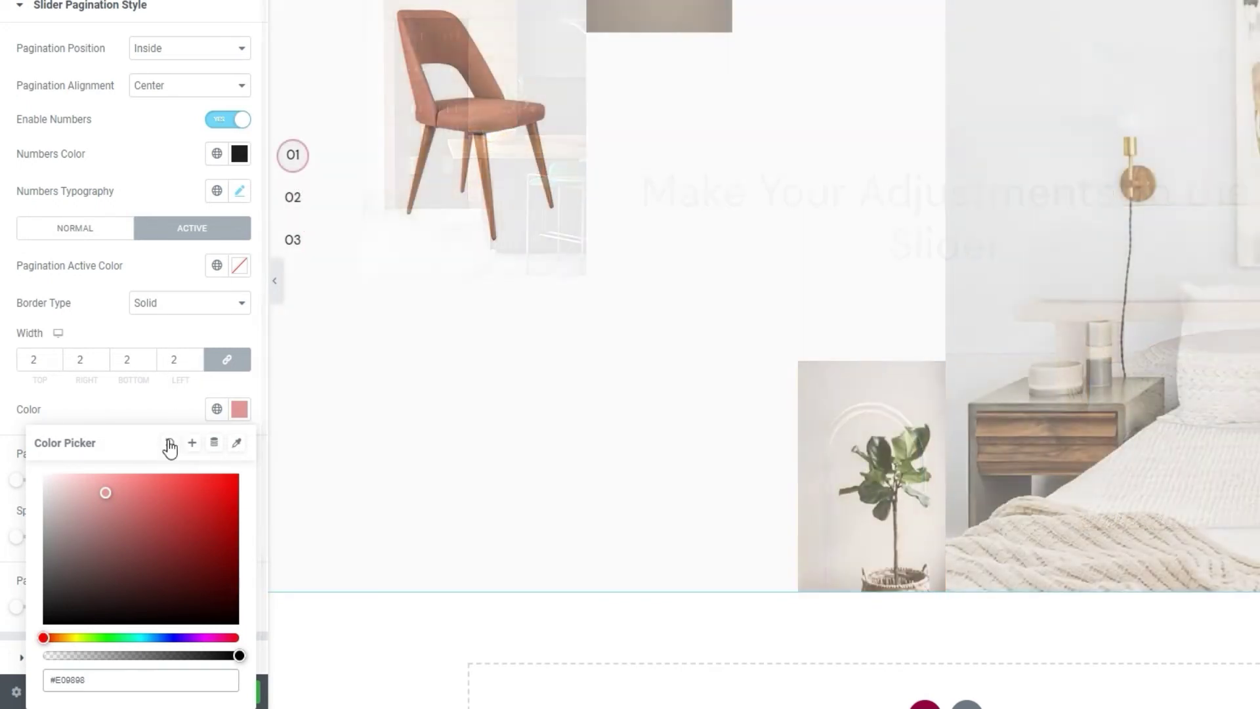
{"action": "left_click", "coordinate": [172, 358]}
{"action": "left_click", "coordinate": [180, 306]}
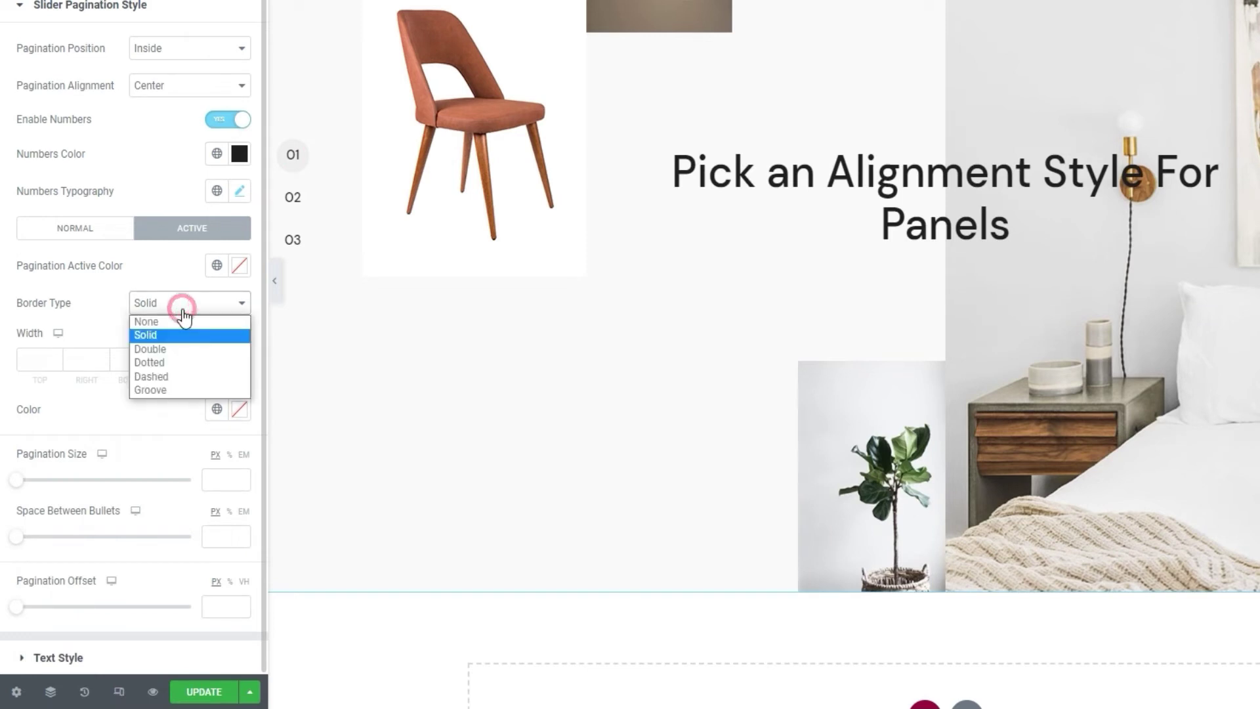
{"action": "left_click", "coordinate": [182, 328]}
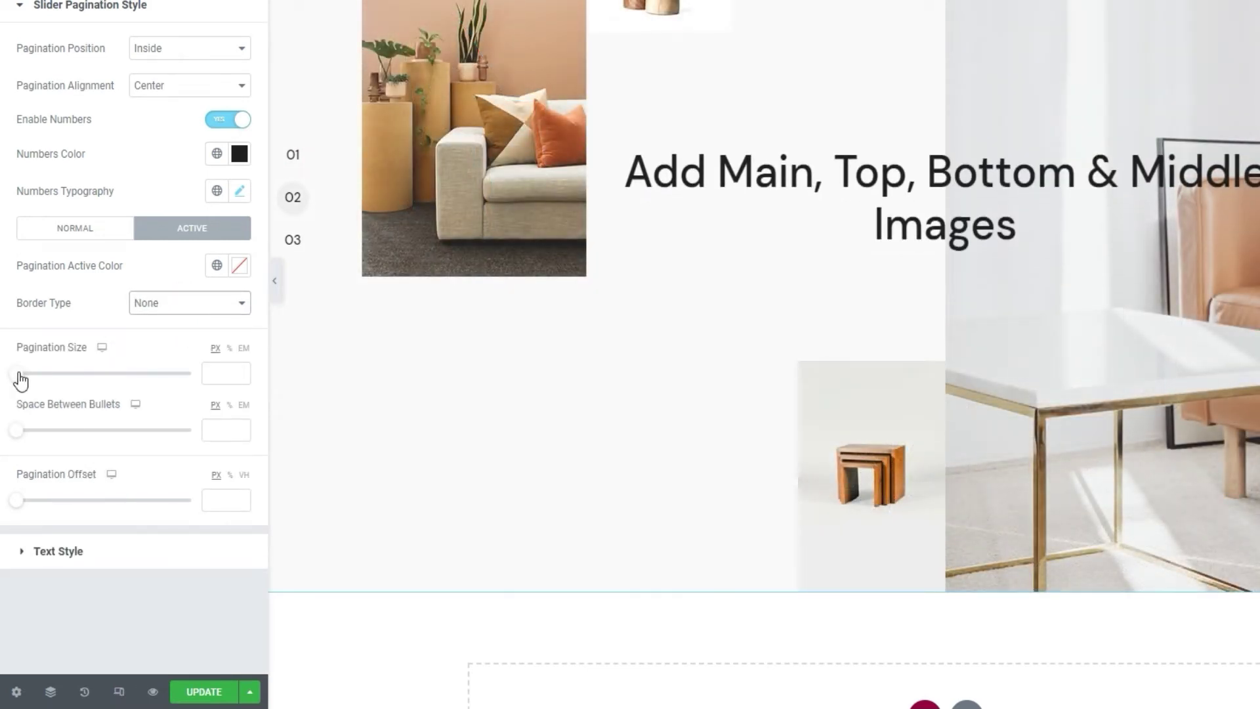
Set the pagination size to 27 px and the space between bullets to 12 px.
{"action": "left_click_drag", "start_coordinate": [20, 374], "coordinate": [90, 386]}
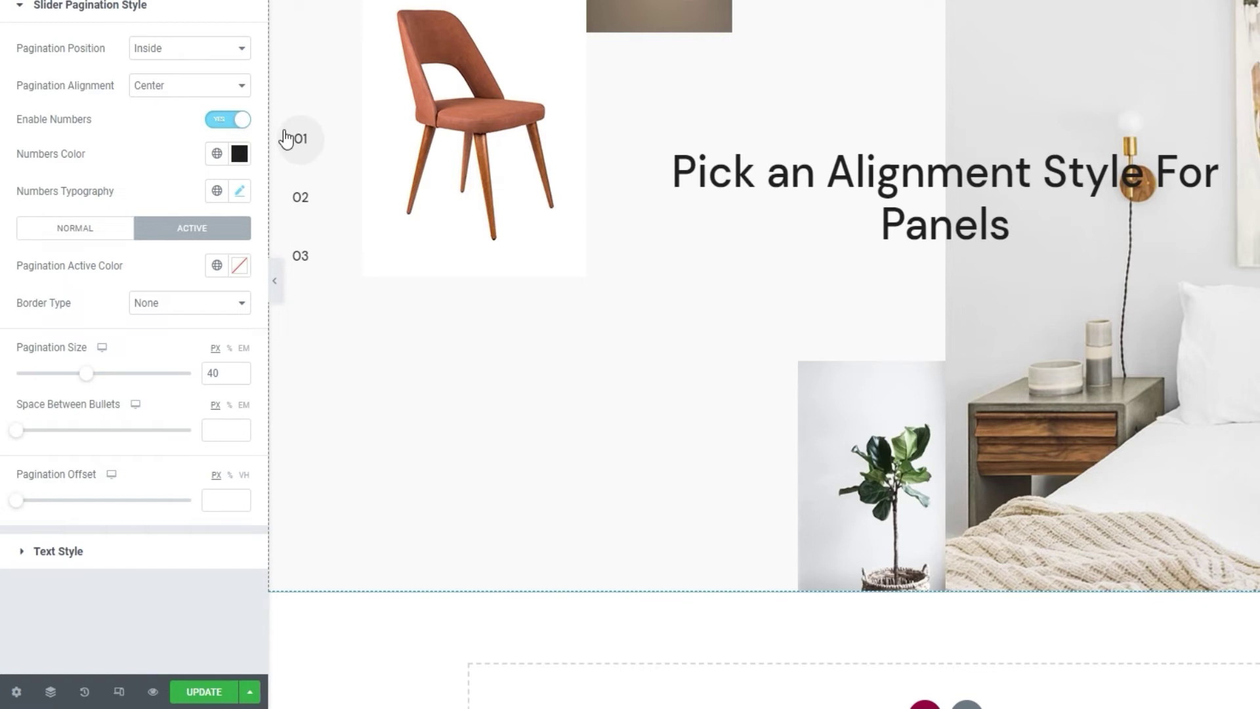
{"action": "double_click", "coordinate": [211, 380]}
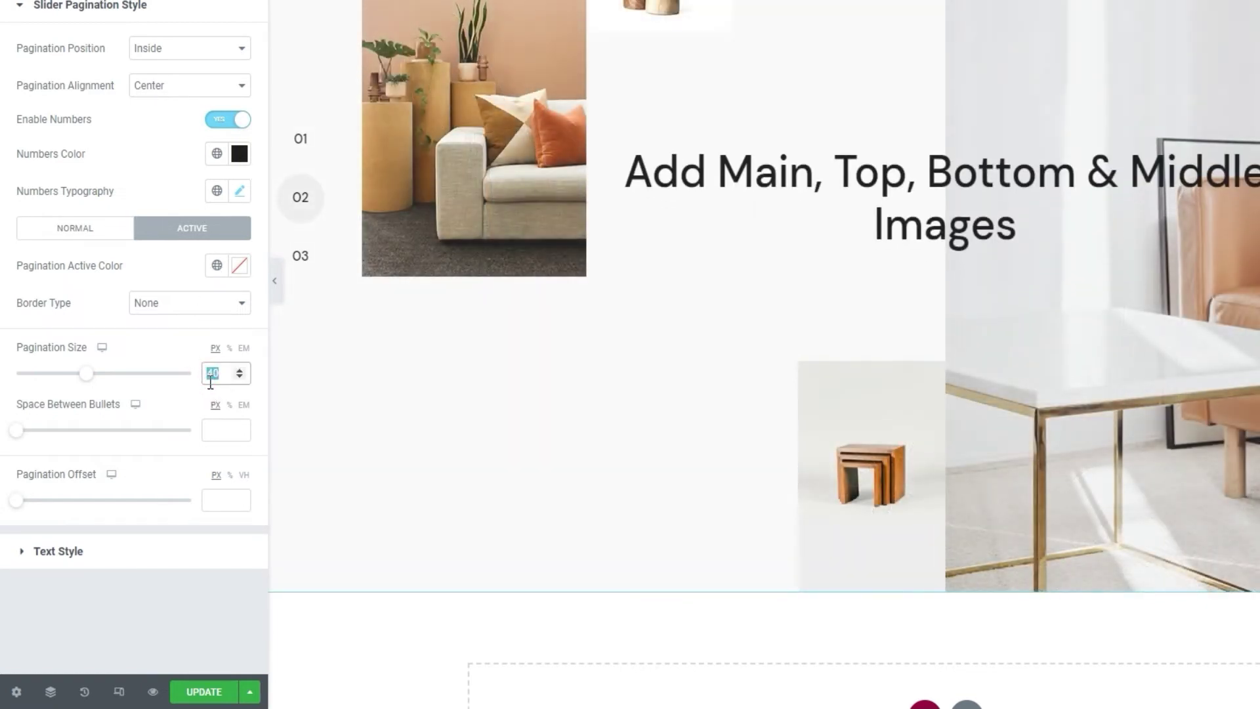
{"action": "type", "text": "27"}
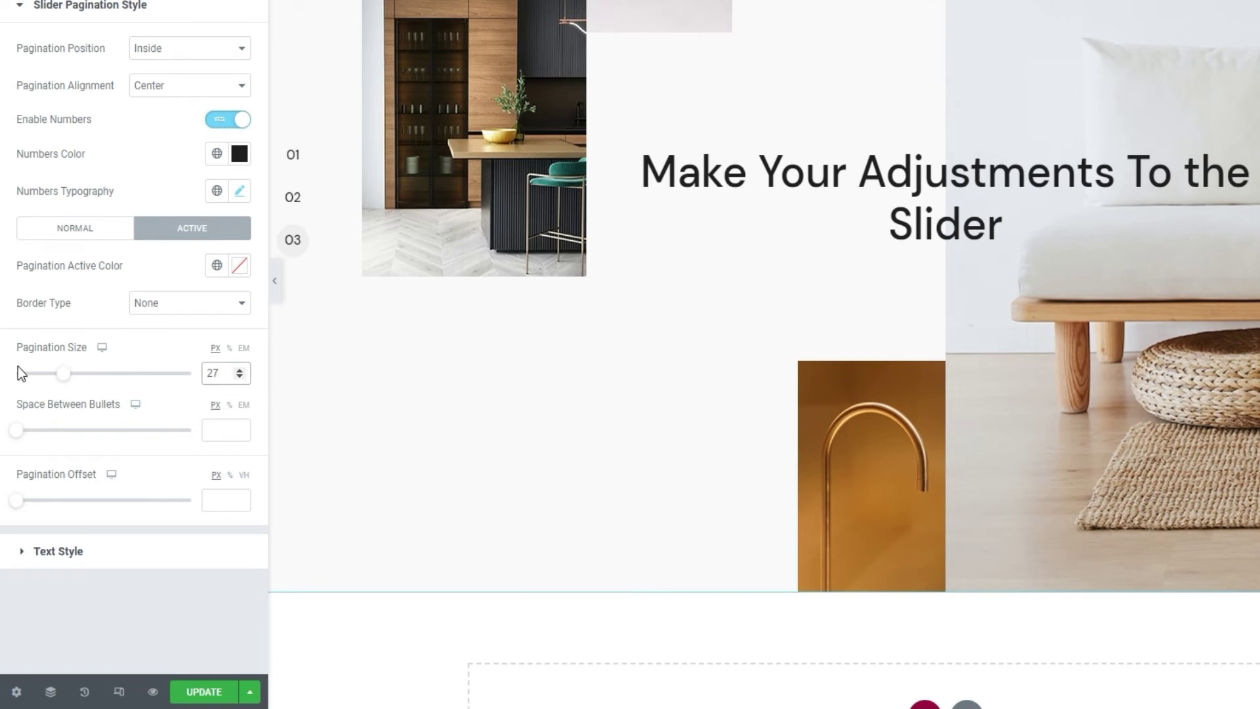
{"action": "left_click_drag", "start_coordinate": [17, 431], "coordinate": [82, 431]}
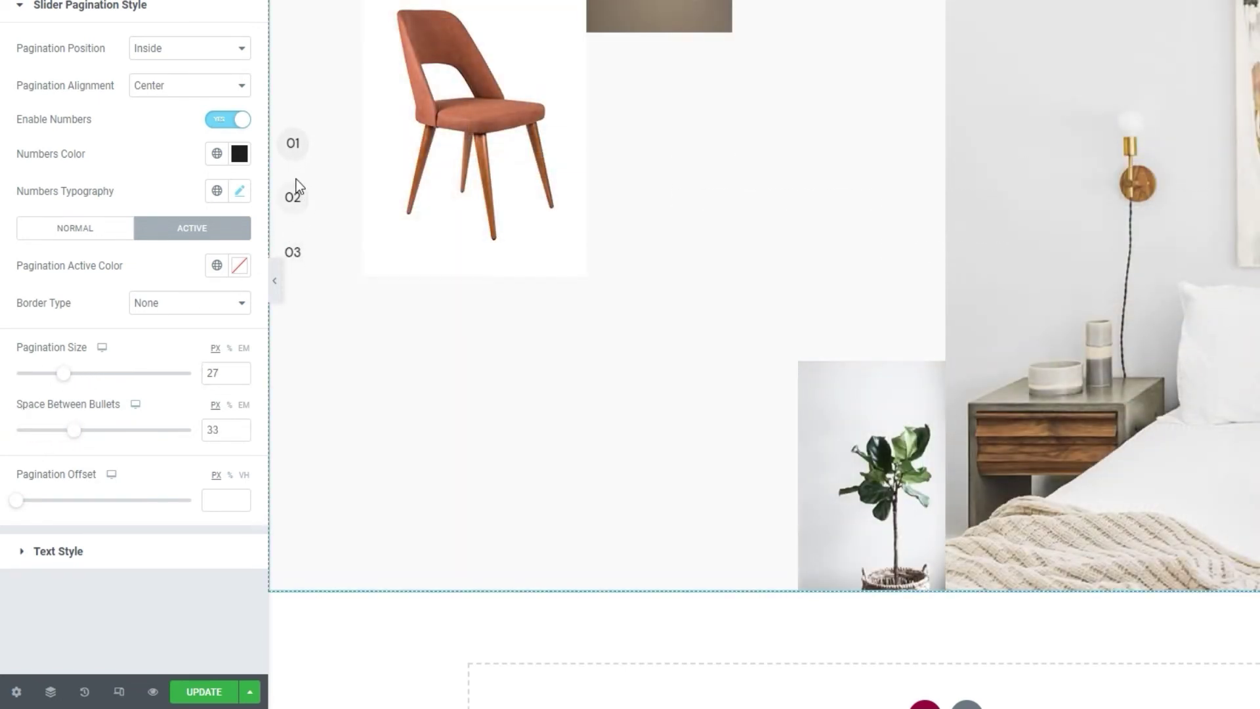
{"action": "double_click", "coordinate": [215, 432]}
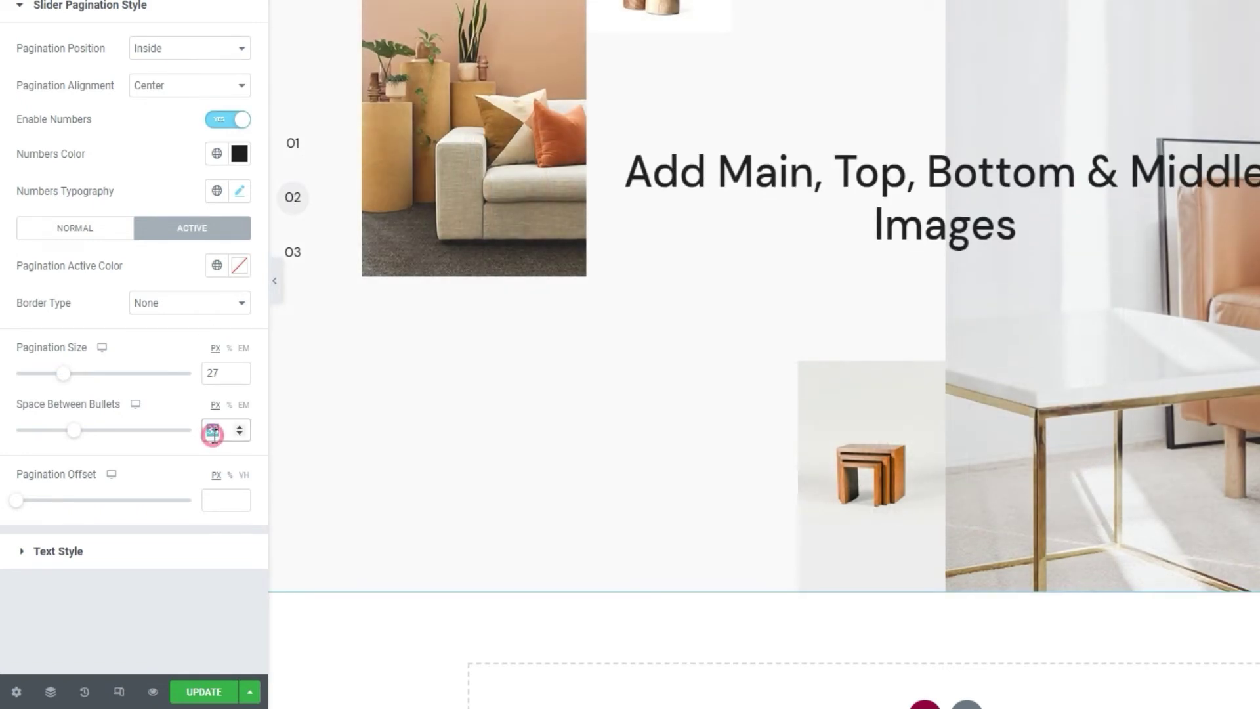
{"action": "type", "text": "12"}
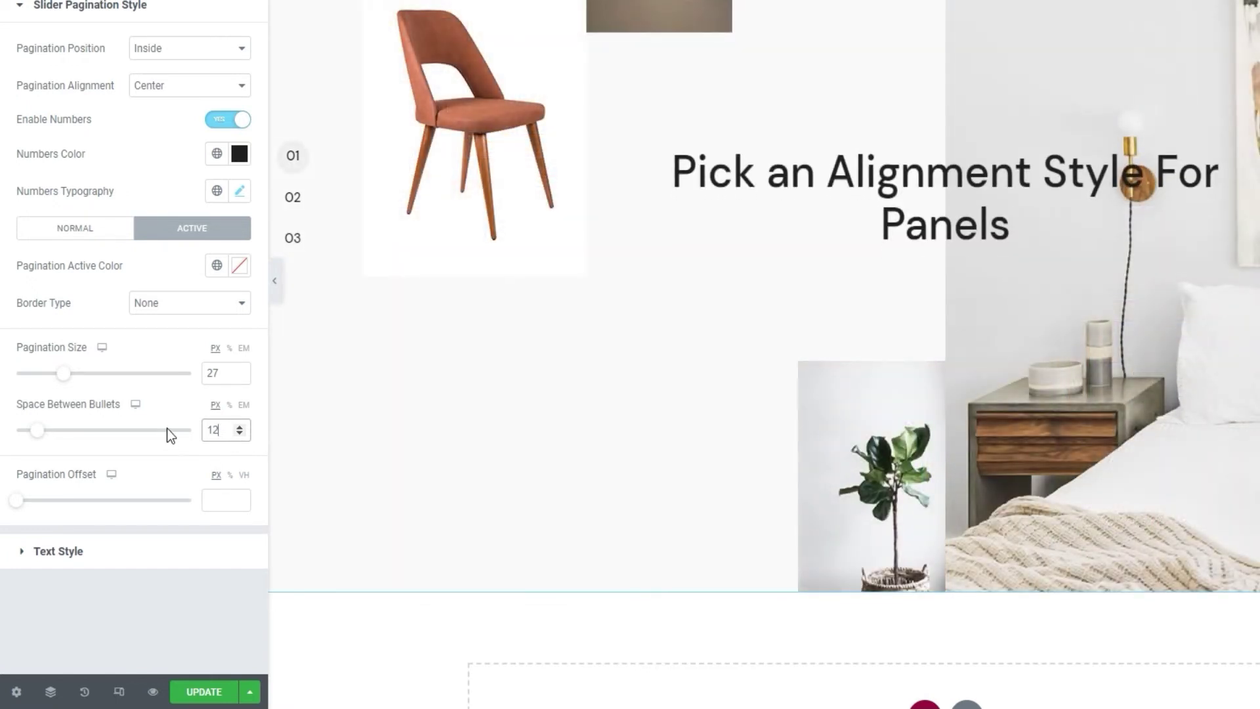
Set the pagination offset to 36 px.
{"action": "left_click", "coordinate": [22, 506]}
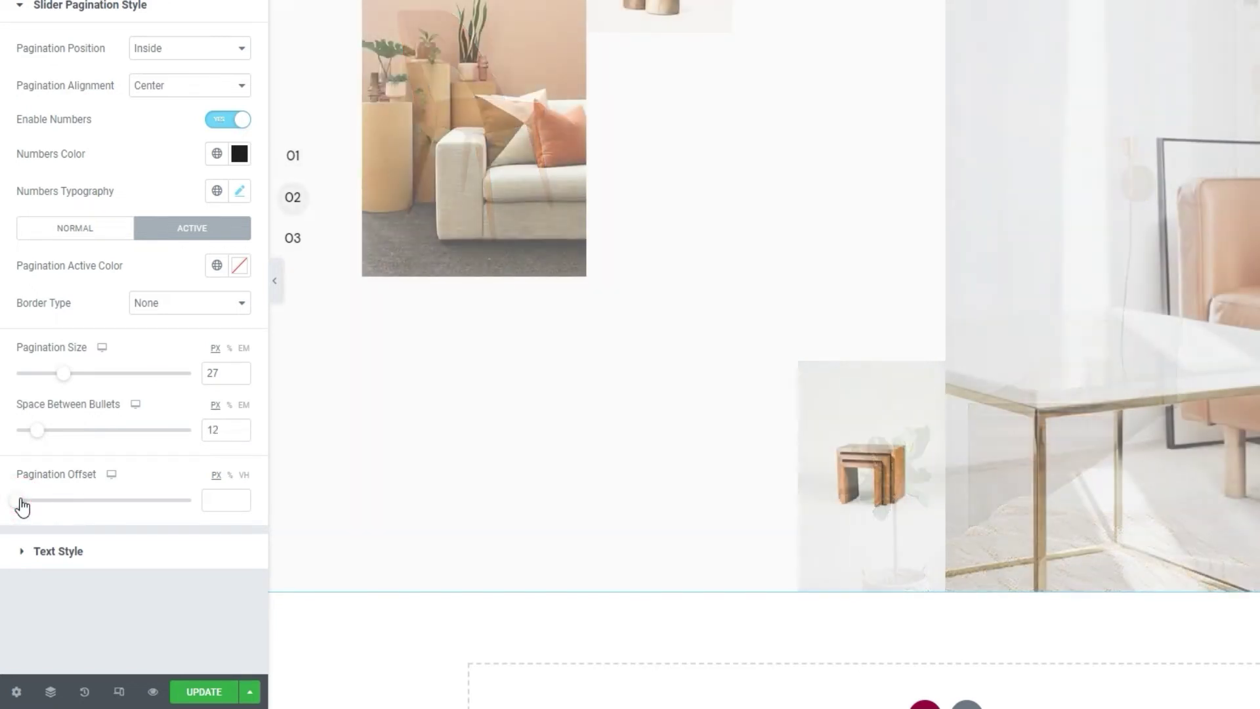
{"action": "left_click_drag", "start_coordinate": [26, 505], "coordinate": [48, 509]}
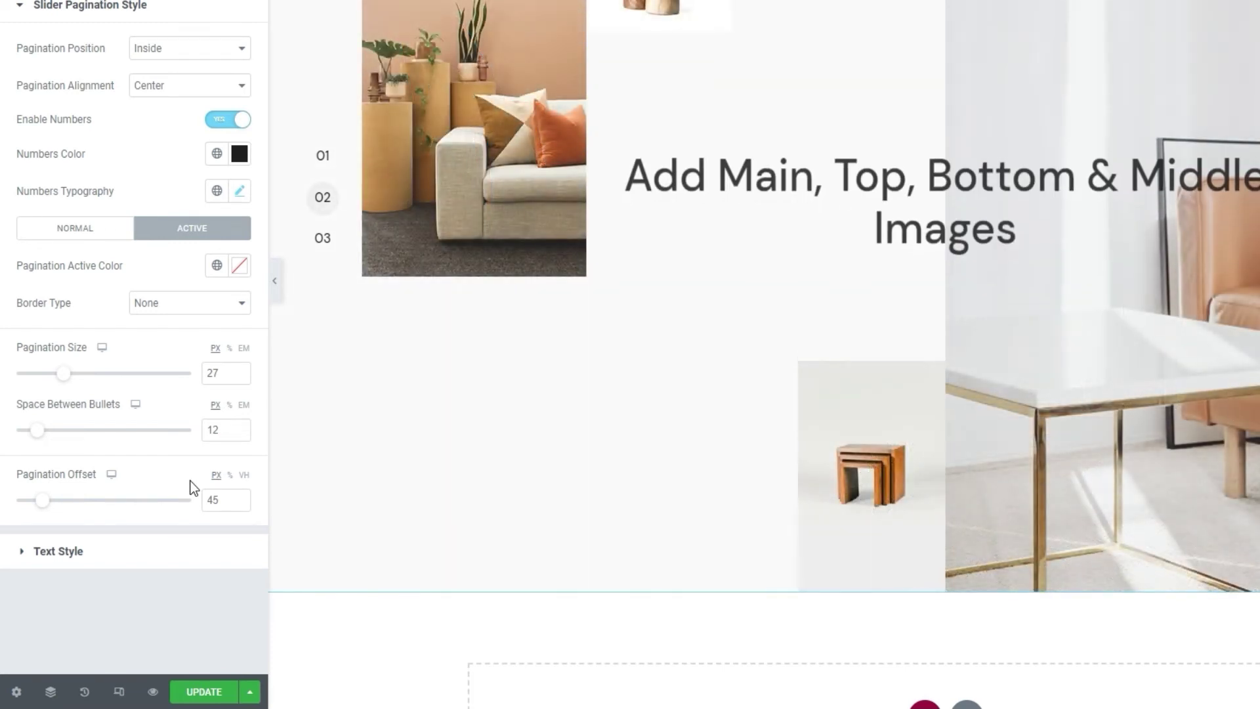
{"action": "left_click", "coordinate": [221, 507]}
{"action": "double_click", "coordinate": [220, 501]}
{"action": "type", "text": "36"}
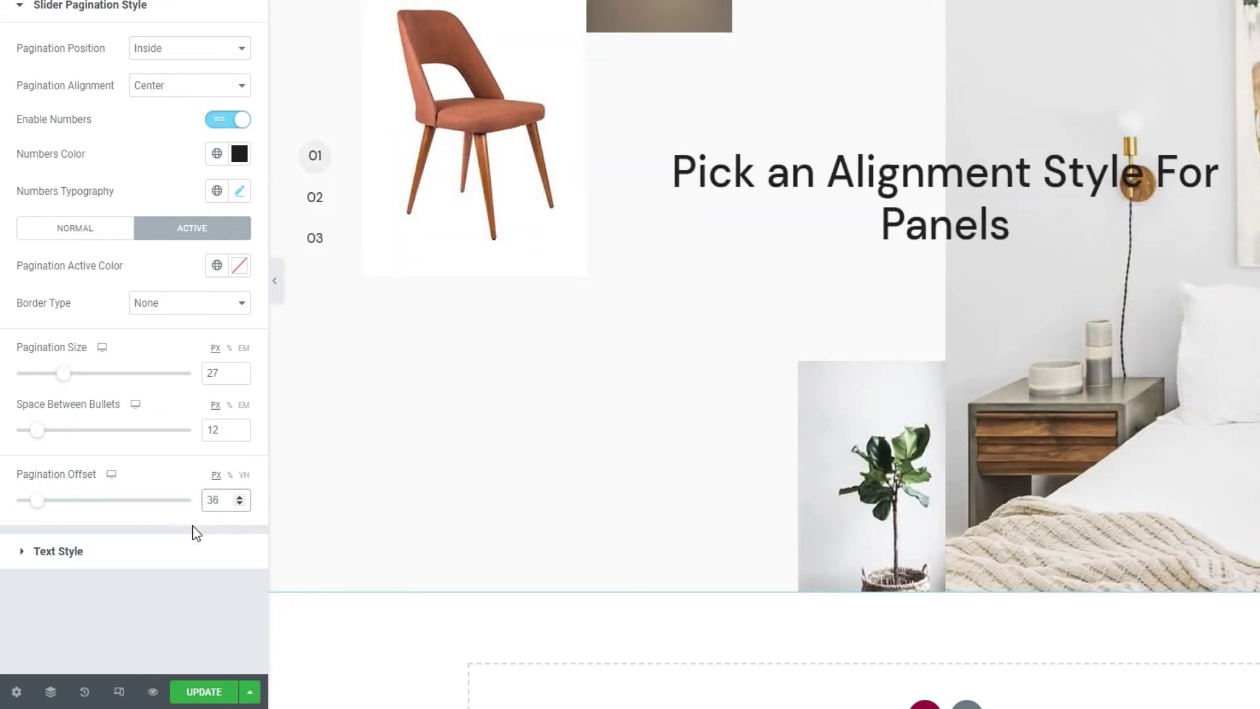
Set the text tag to H1 in the slider's text style settings.
{"action": "left_click", "coordinate": [183, 552]}
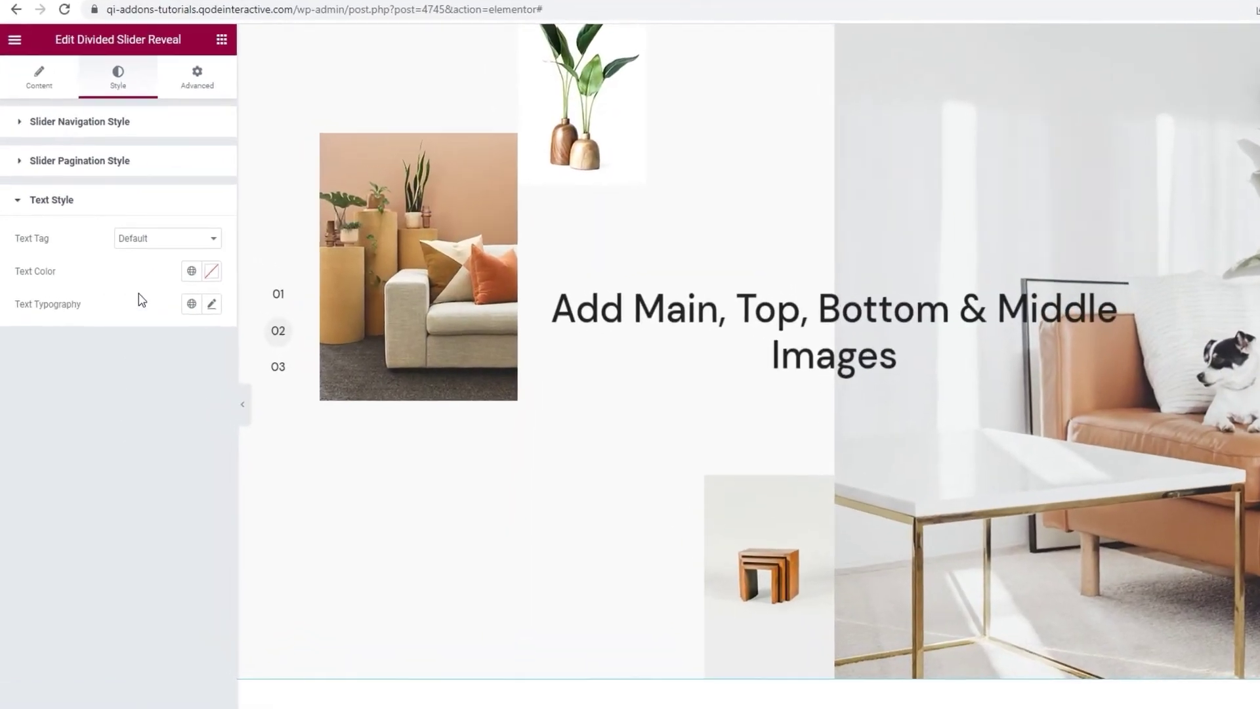
{"action": "left_click", "coordinate": [129, 237]}
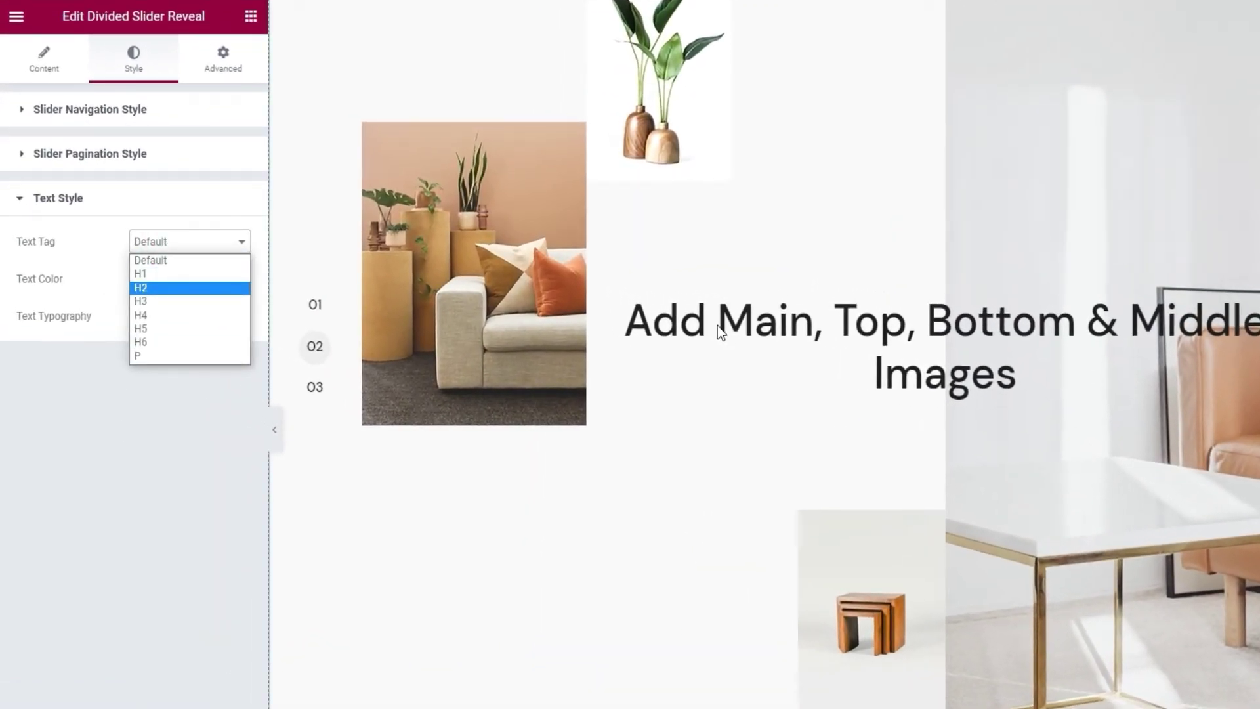
{"action": "left_click", "coordinate": [211, 274]}
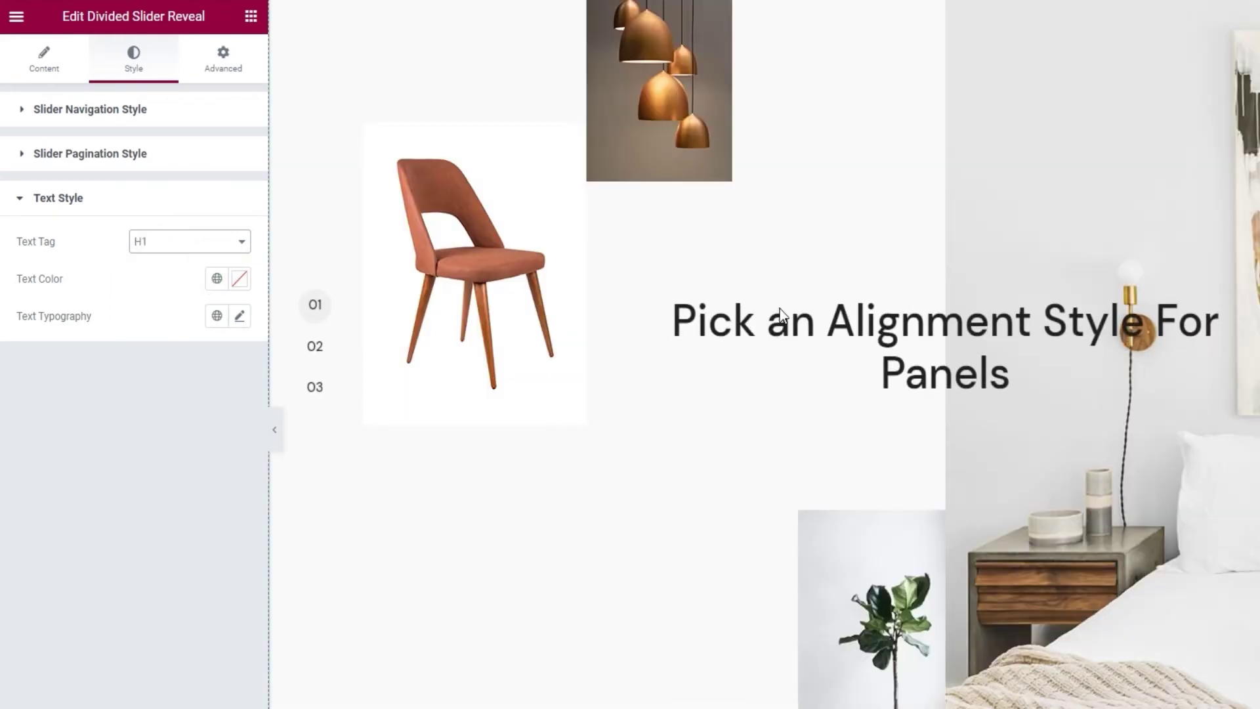
Set the slider's text color to #1e1e1e.
{"action": "left_click", "coordinate": [240, 279]}
{"action": "left_click_drag", "start_coordinate": [155, 394], "coordinate": [136, 373]}
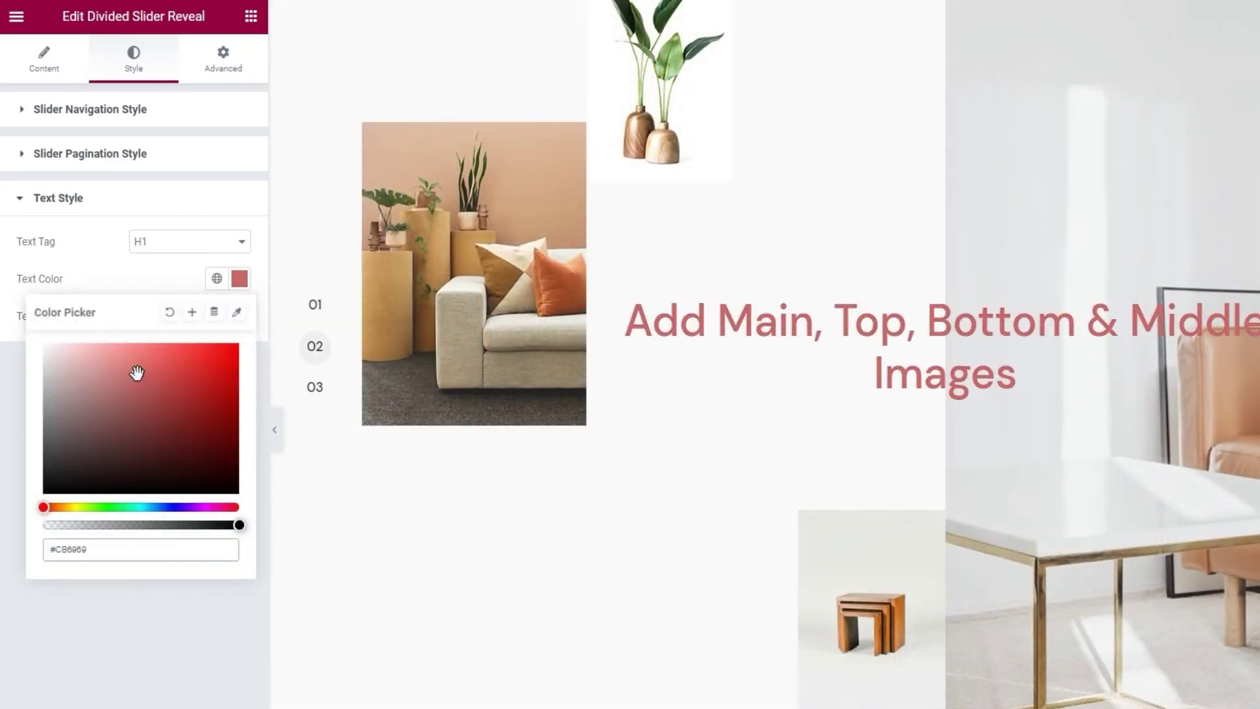
{"action": "double_click", "coordinate": [123, 550]}
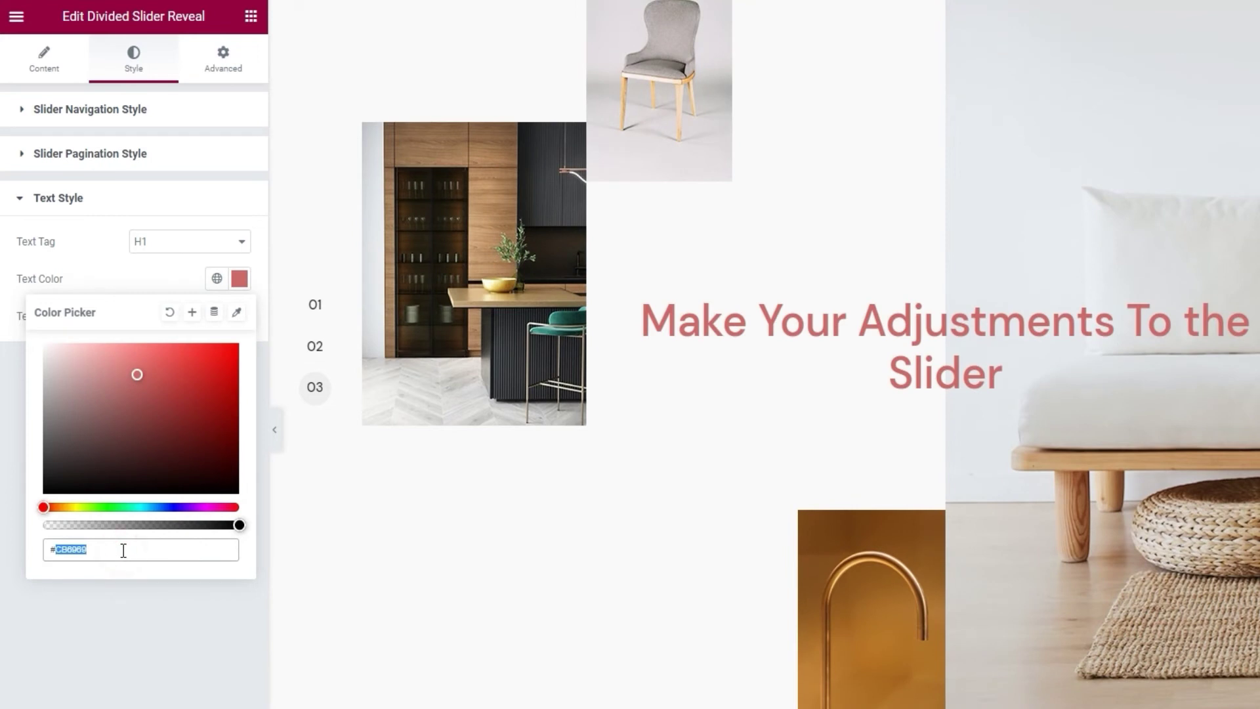
{"action": "type", "text": "1e1e1e"}
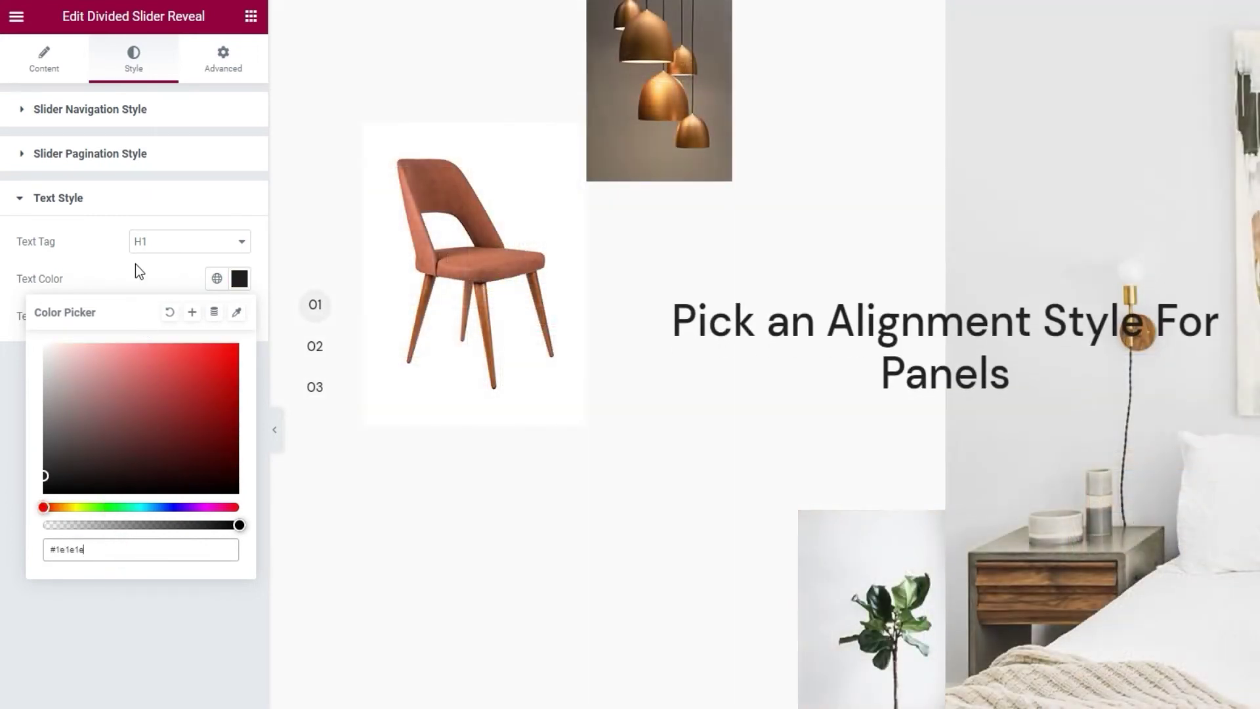
{"action": "left_click", "coordinate": [135, 264]}
Set the text typography to size 60 px, weight 400 and line height 69 px.
{"action": "left_click", "coordinate": [237, 315]}
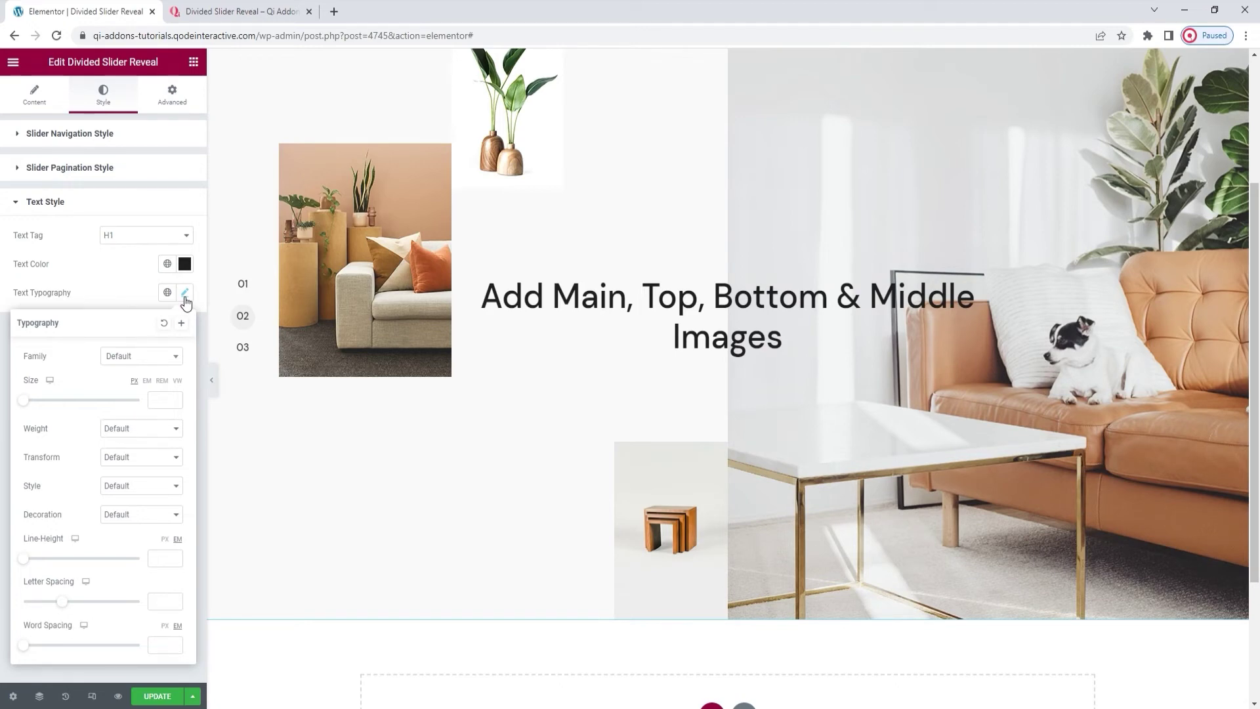
{"action": "left_click", "coordinate": [155, 398]}
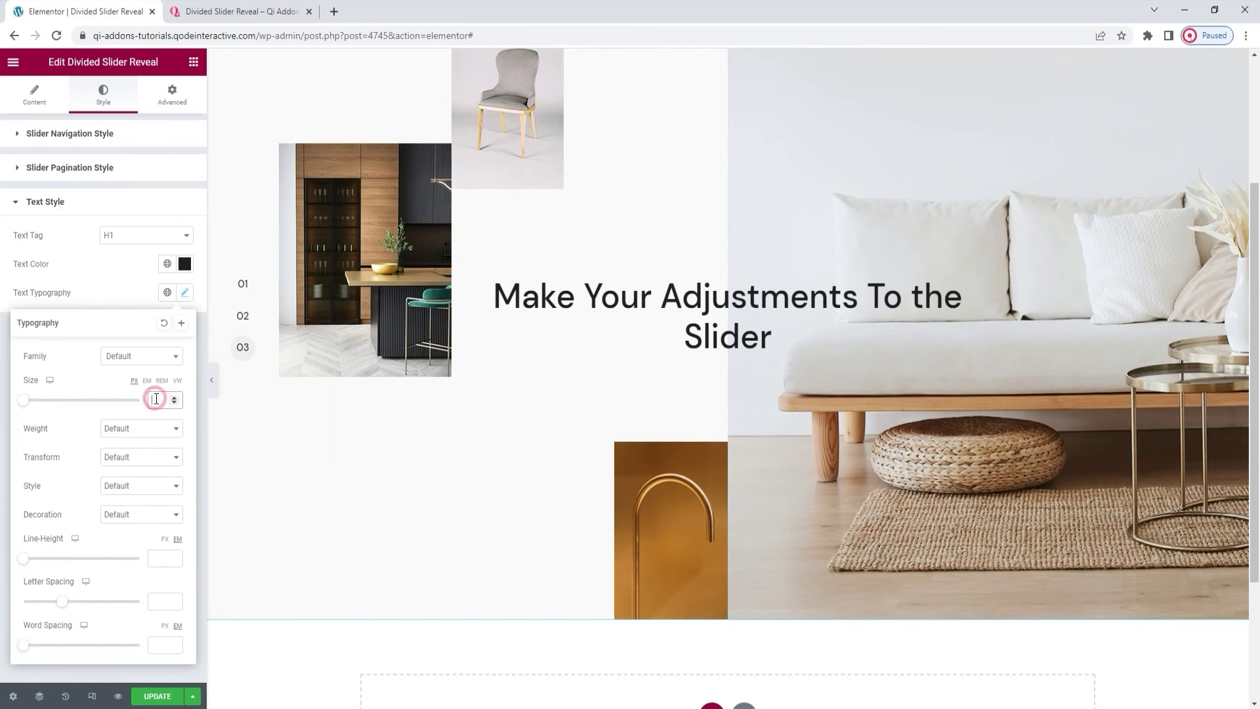
{"action": "type", "text": "60"}
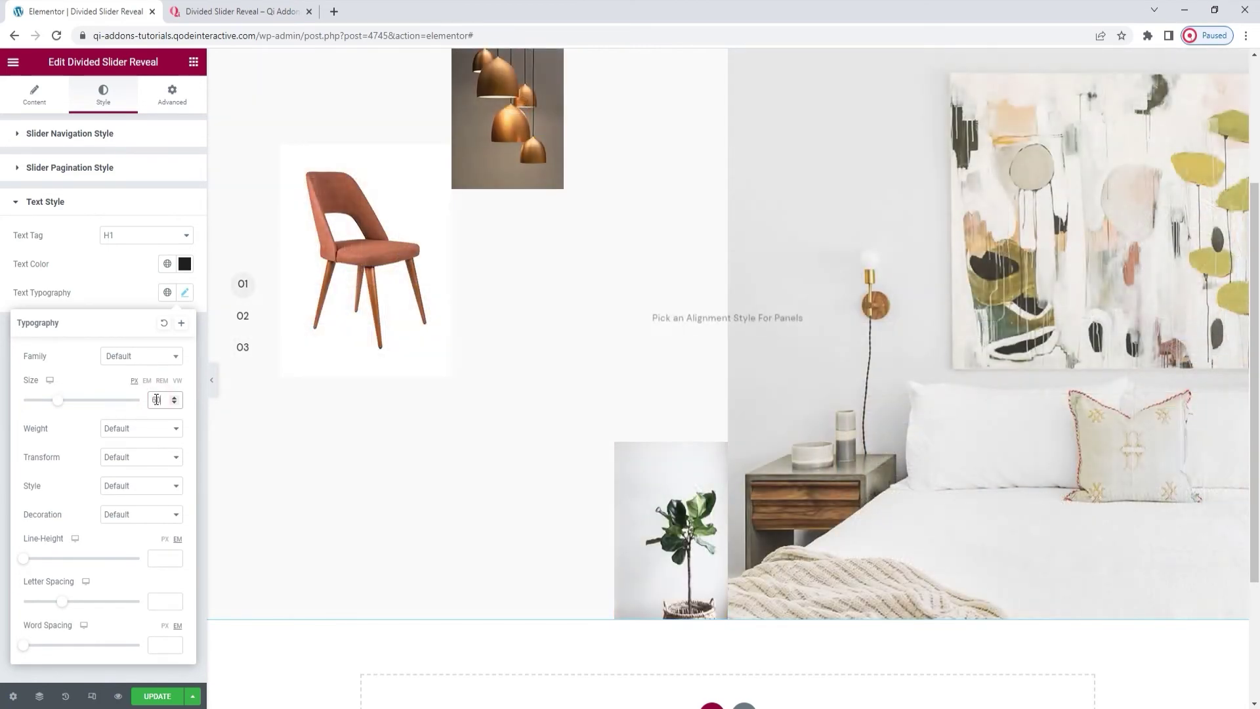
{"action": "left_click", "coordinate": [144, 429]}
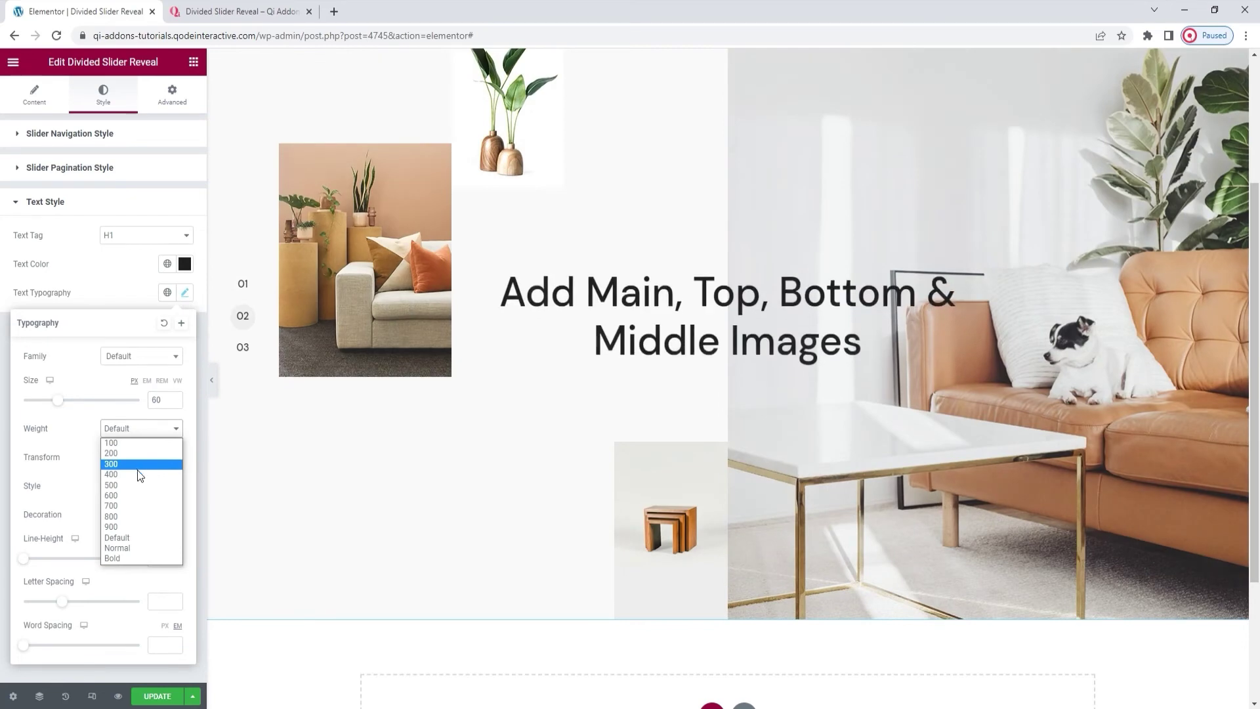
{"action": "left_click", "coordinate": [138, 473]}
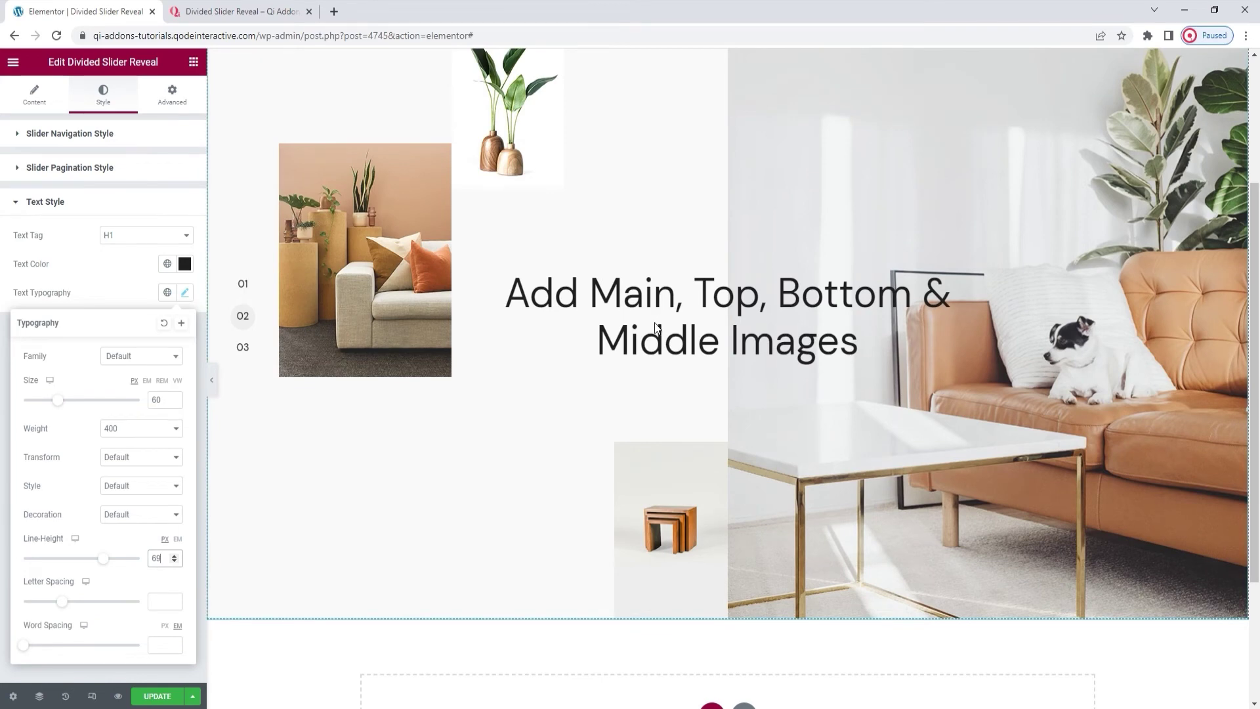
{"action": "left_click", "coordinate": [135, 292]}
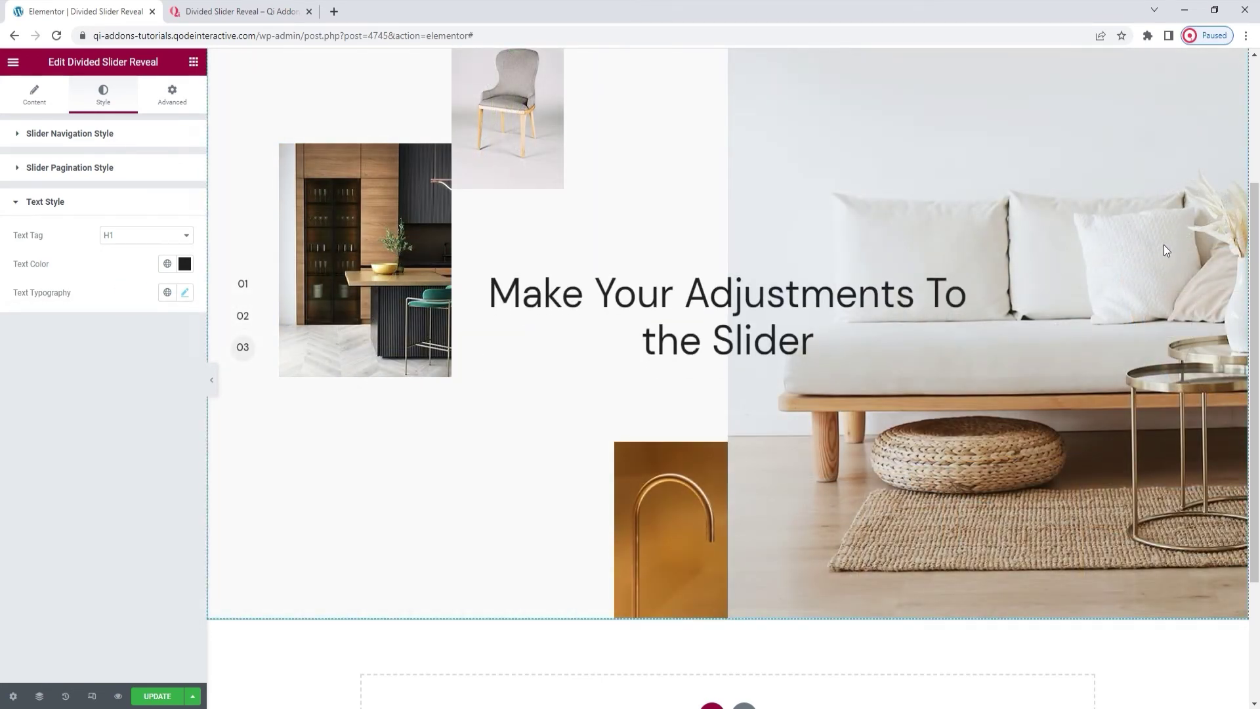
Enable slider navigation in the Divided Slider Reveal's slider settings.
{"action": "left_click_drag", "start_coordinate": [1257, 273], "coordinate": [1259, 239]}
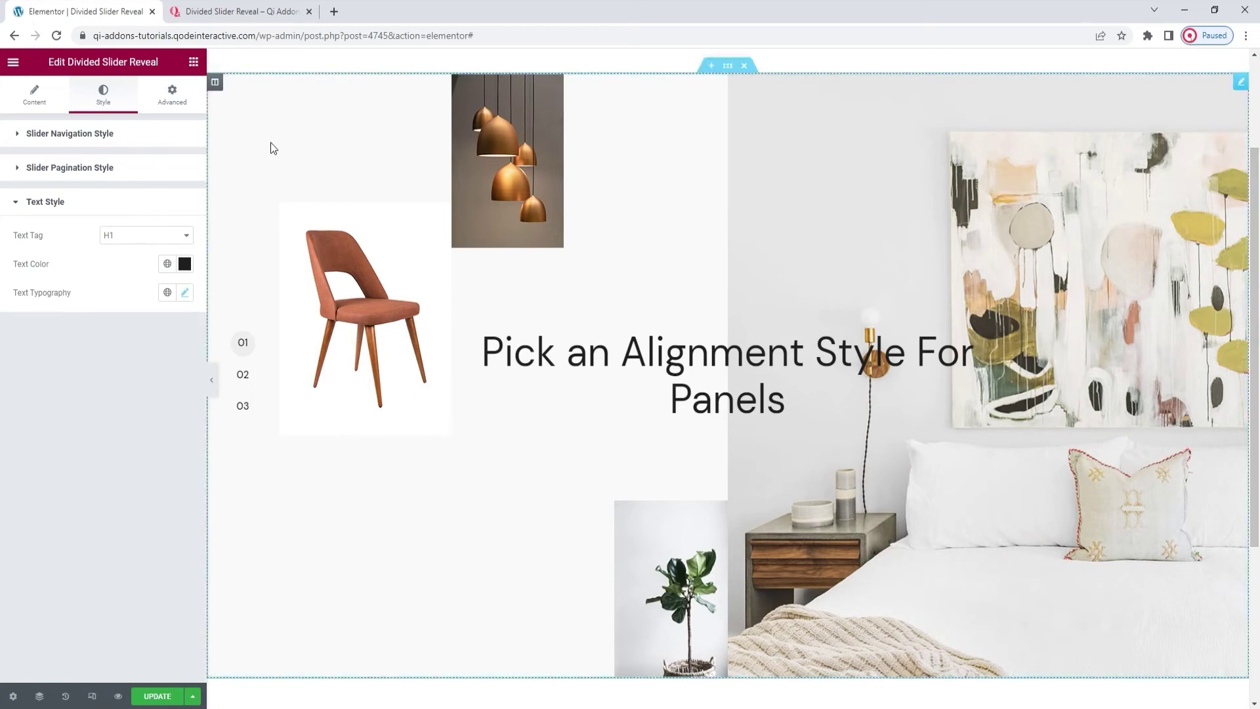
{"action": "left_click", "coordinate": [44, 103]}
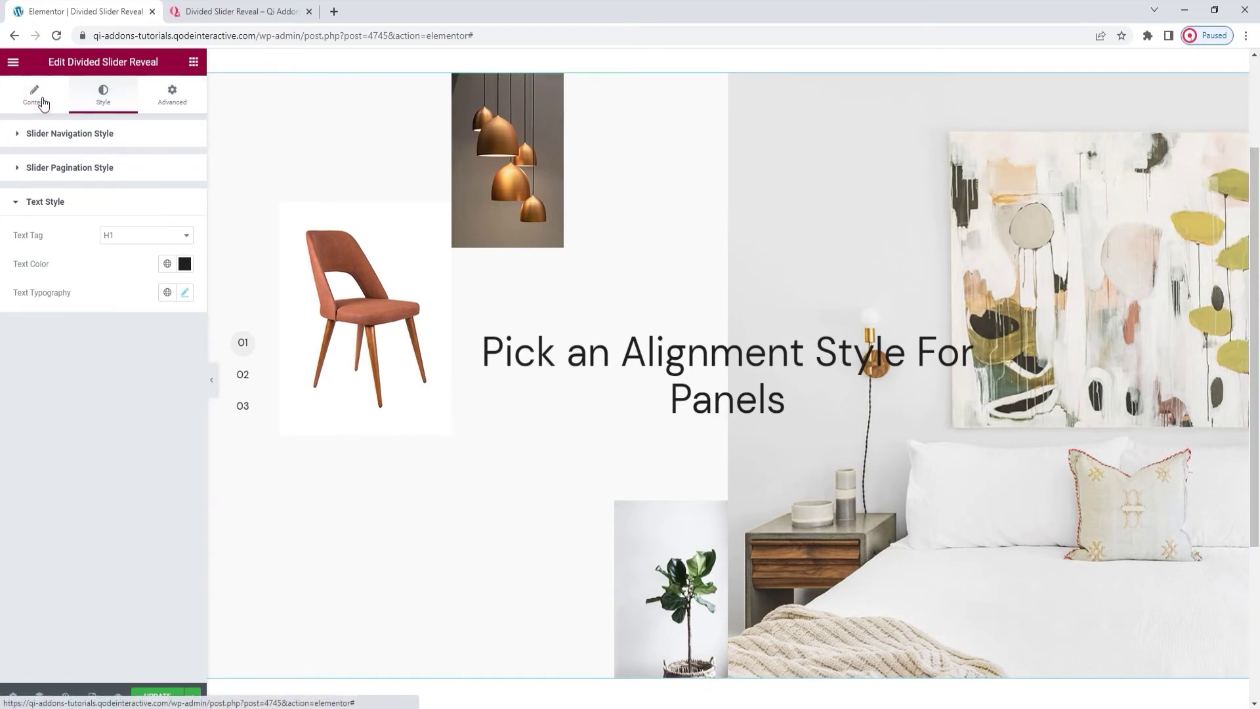
{"action": "left_click", "coordinate": [111, 379]}
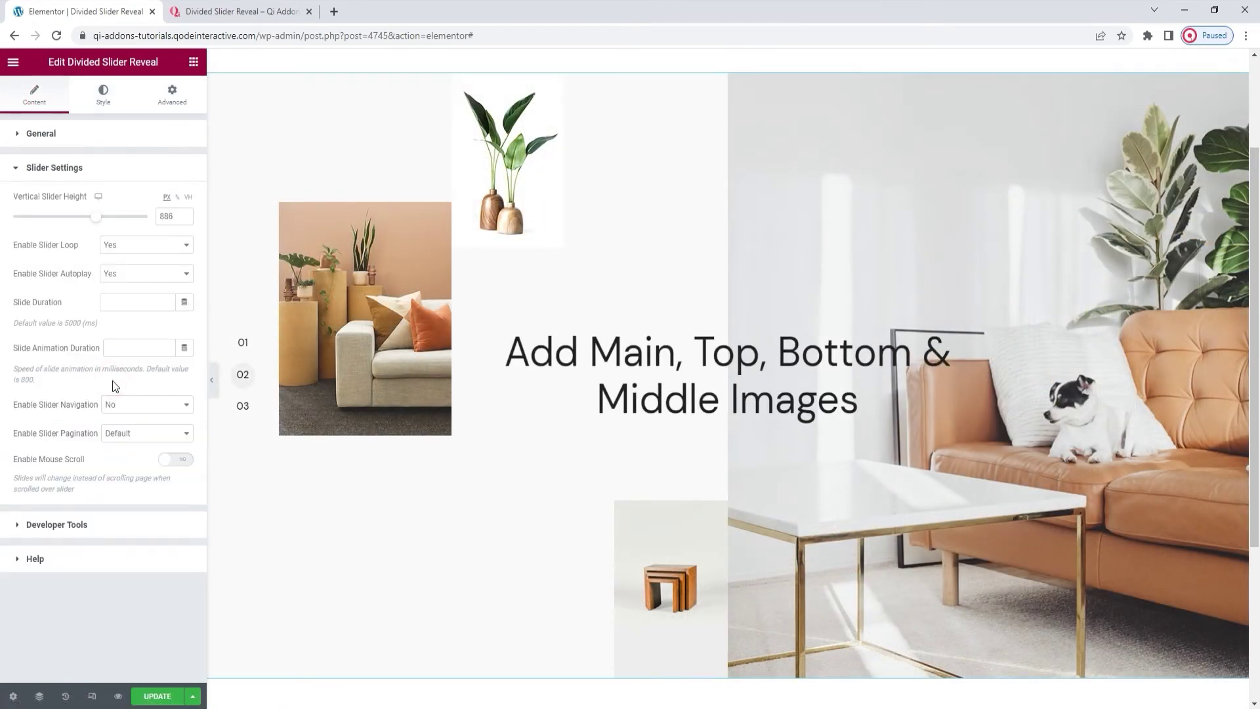
{"action": "left_click", "coordinate": [131, 406]}
{"action": "left_click", "coordinate": [138, 431]}
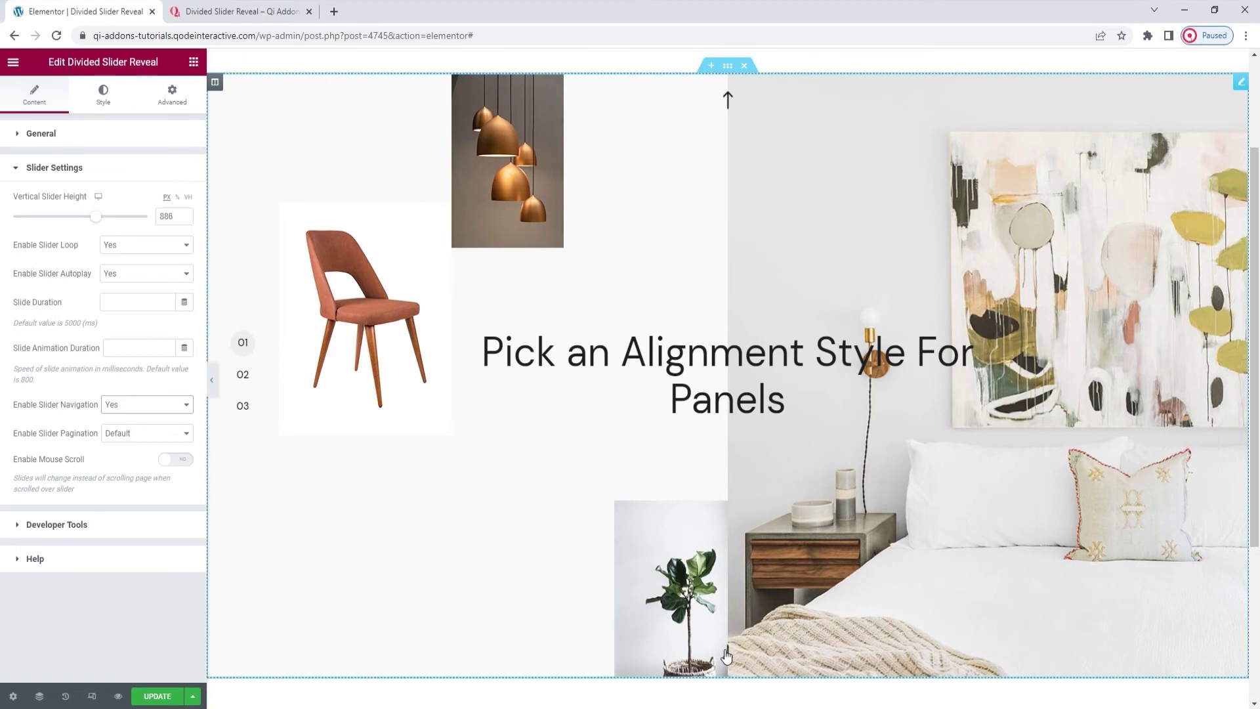
Set the navigation position to Outside in the slider navigation style and check both arrows around the slider.
{"action": "left_click", "coordinate": [103, 105]}
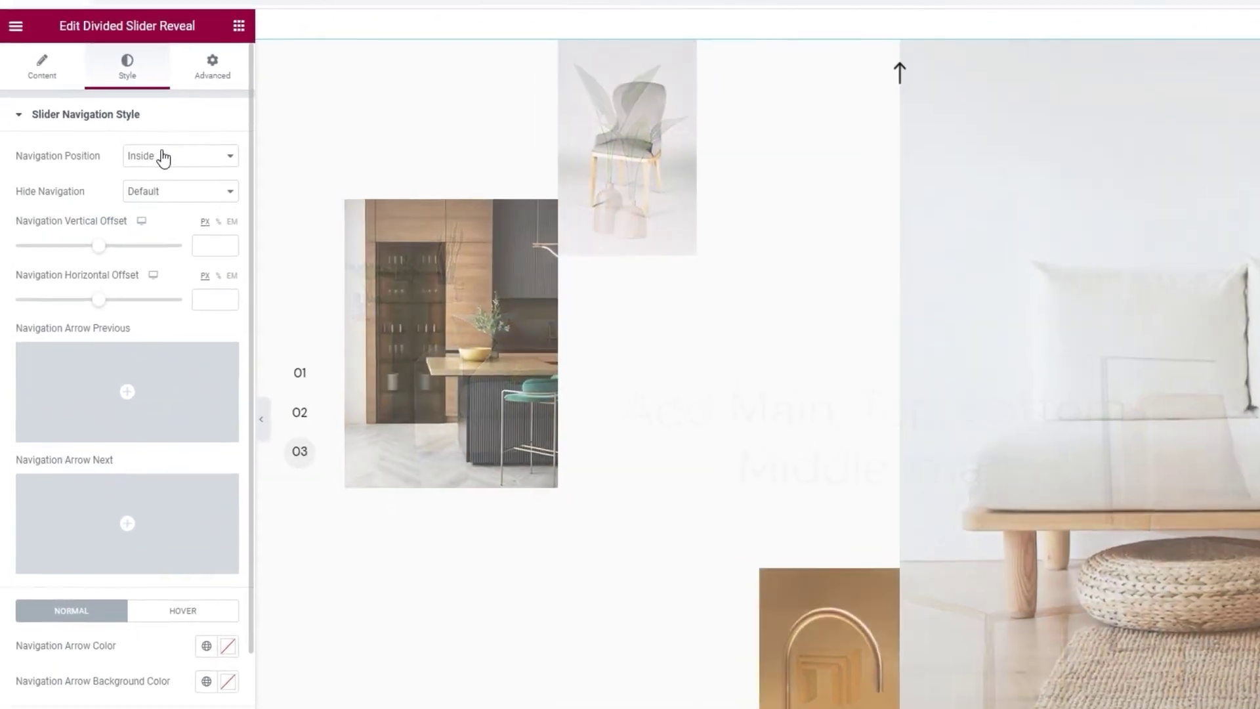
{"action": "left_click", "coordinate": [134, 168]}
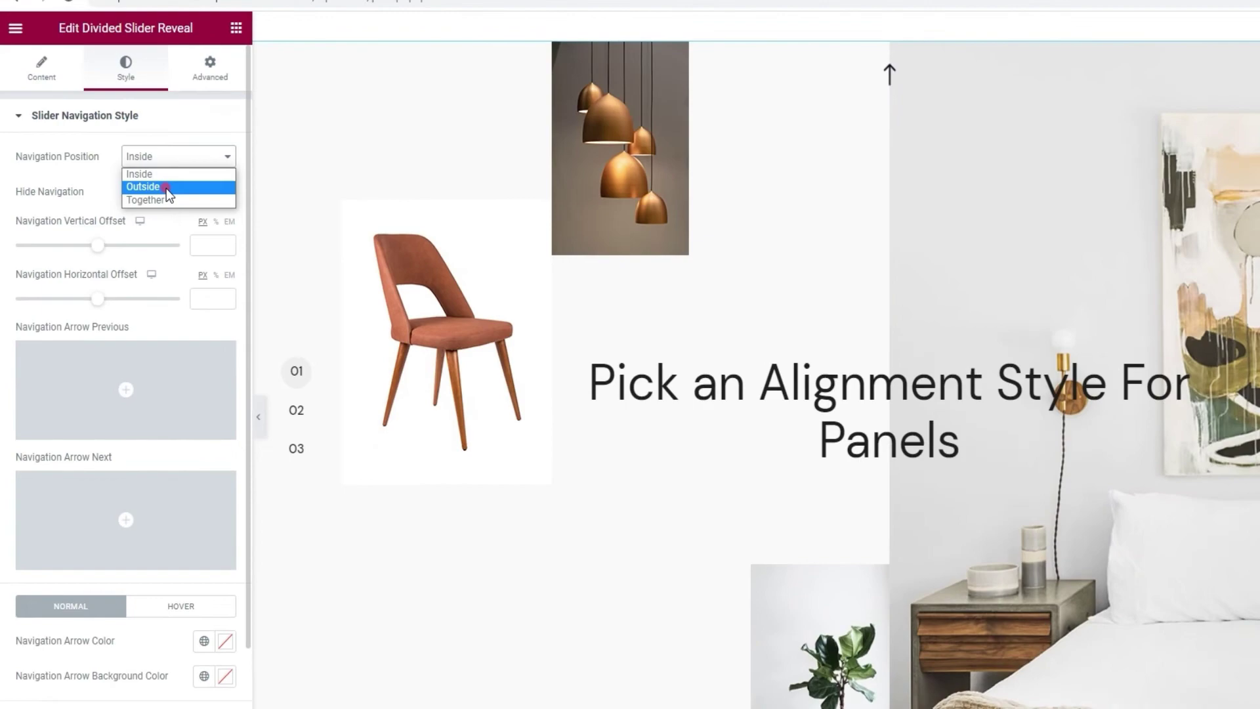
{"action": "left_click", "coordinate": [166, 187]}
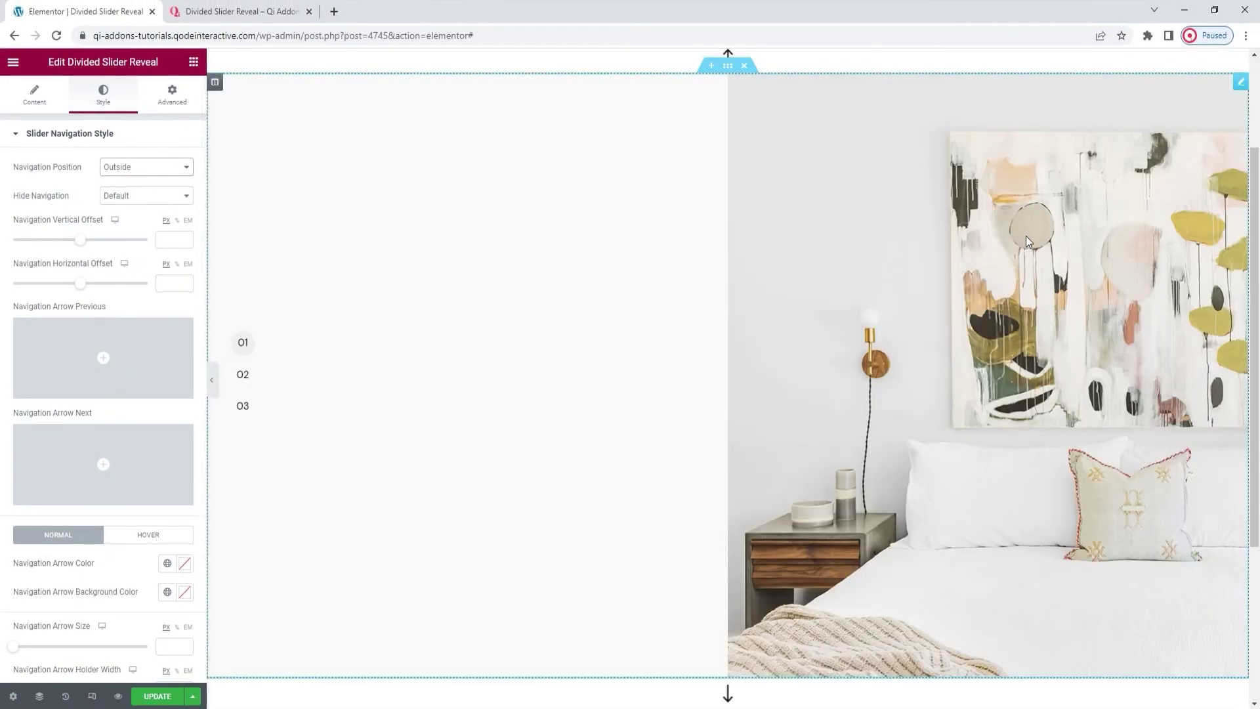
{"action": "scroll", "coordinate": [896, 244], "scroll_direction": "down", "scroll_amount": 2}
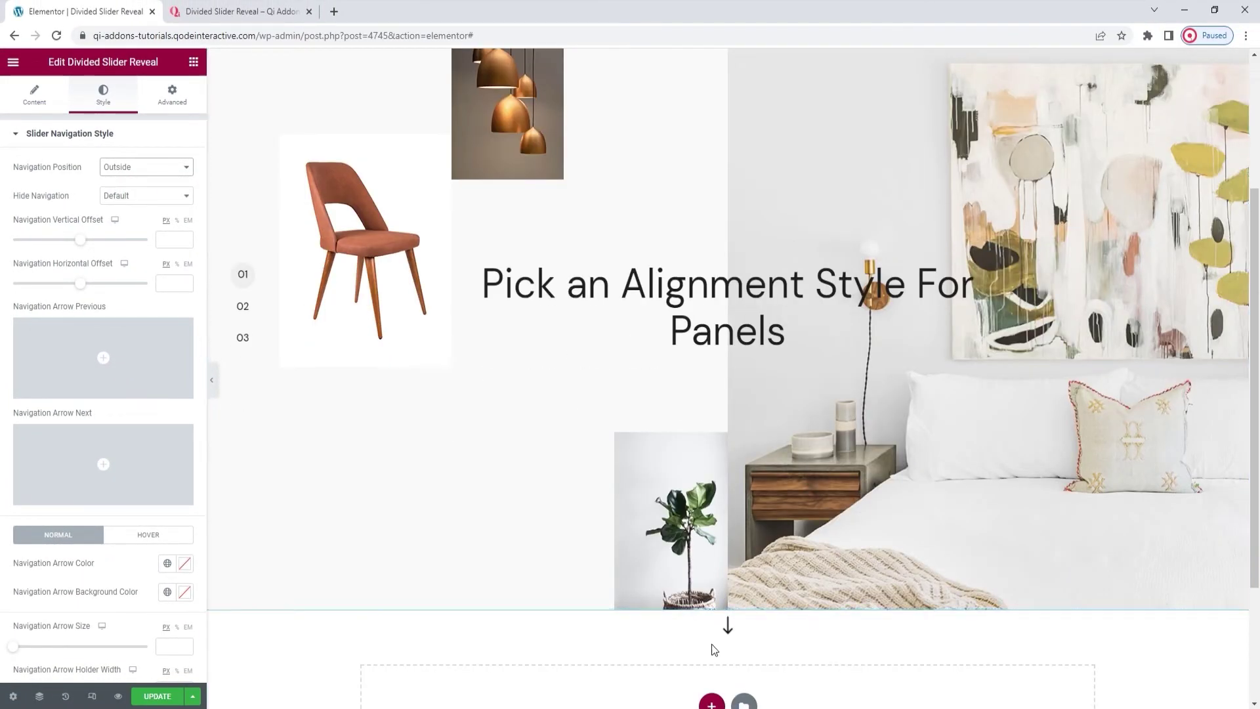
{"action": "scroll", "coordinate": [798, 533], "scroll_direction": "up", "scroll_amount": 2}
Set the navigation position to Together and try out the paired arrows on the slider.
{"action": "left_click", "coordinate": [146, 167]}
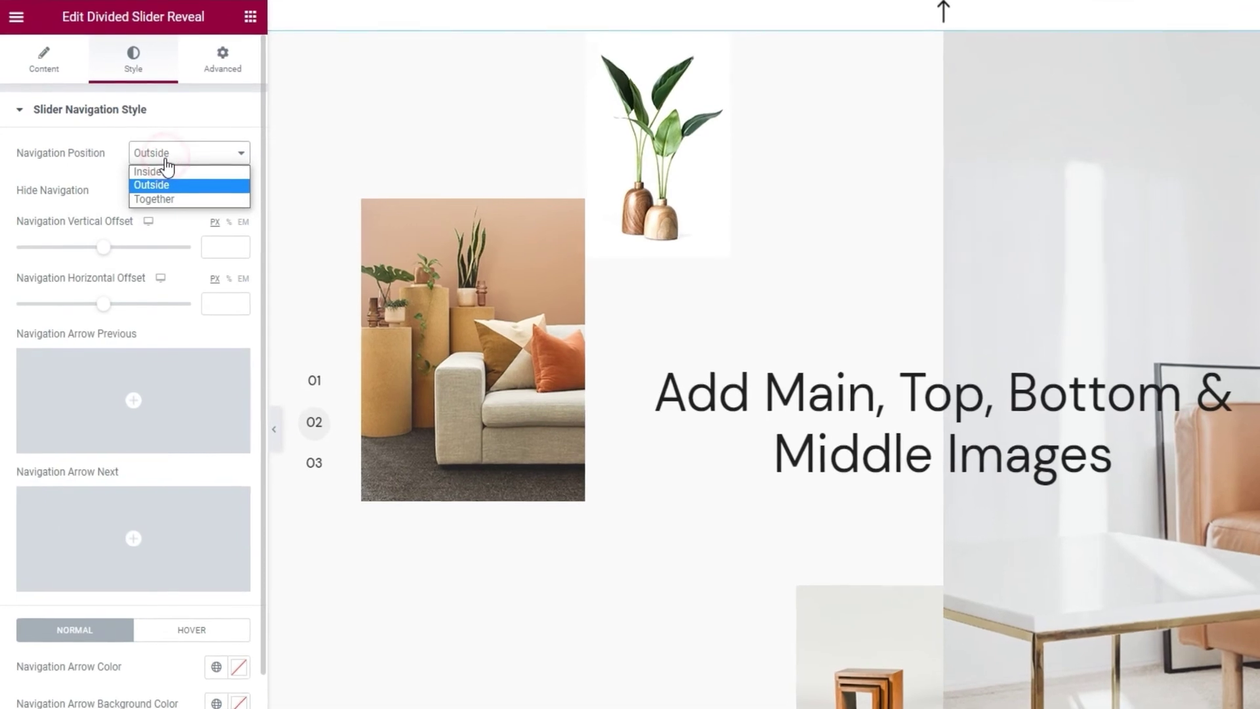
{"action": "left_click", "coordinate": [190, 200]}
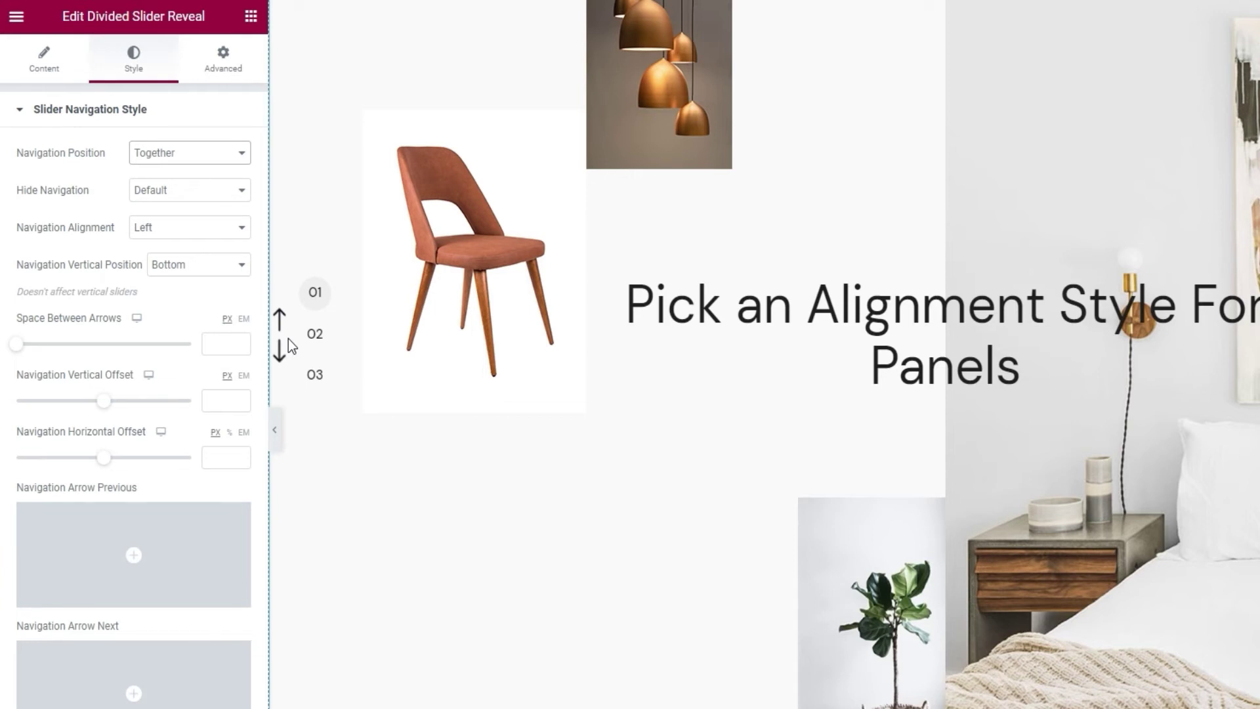
{"action": "left_click", "coordinate": [289, 338]}
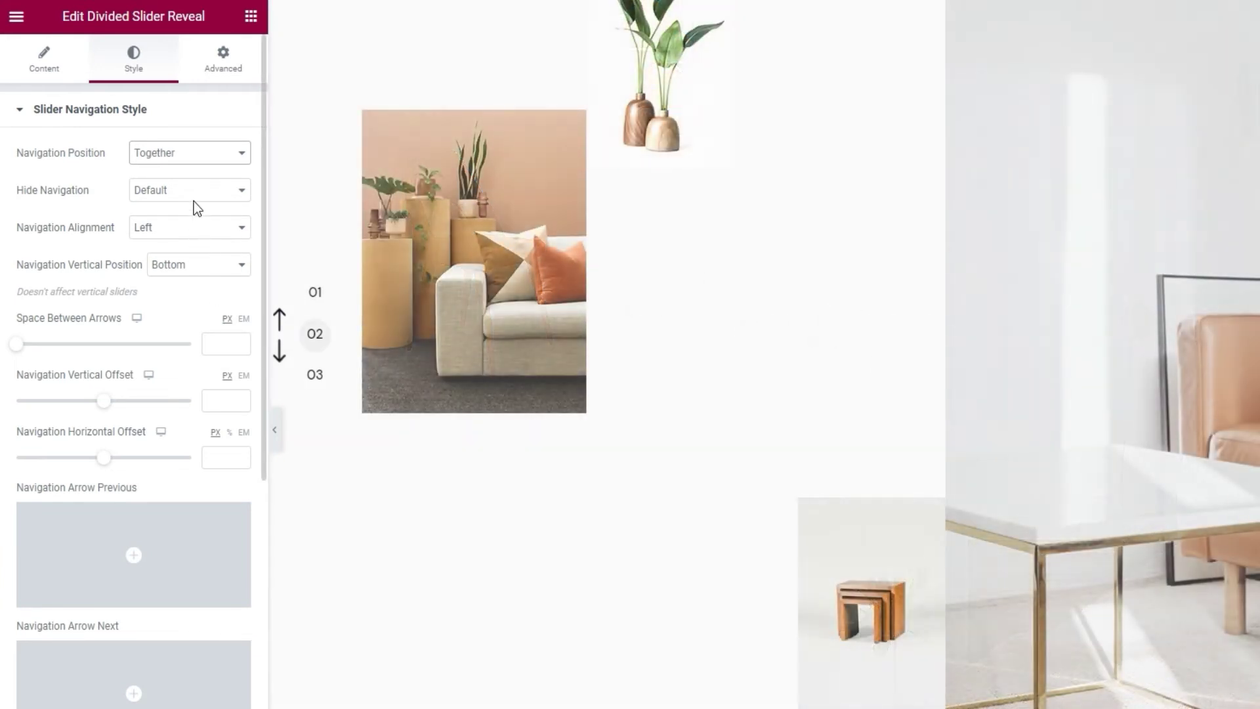
Set the navigation position back to Inside and look over the Hide Navigation options.
{"action": "left_click", "coordinate": [189, 152]}
{"action": "left_click", "coordinate": [180, 172]}
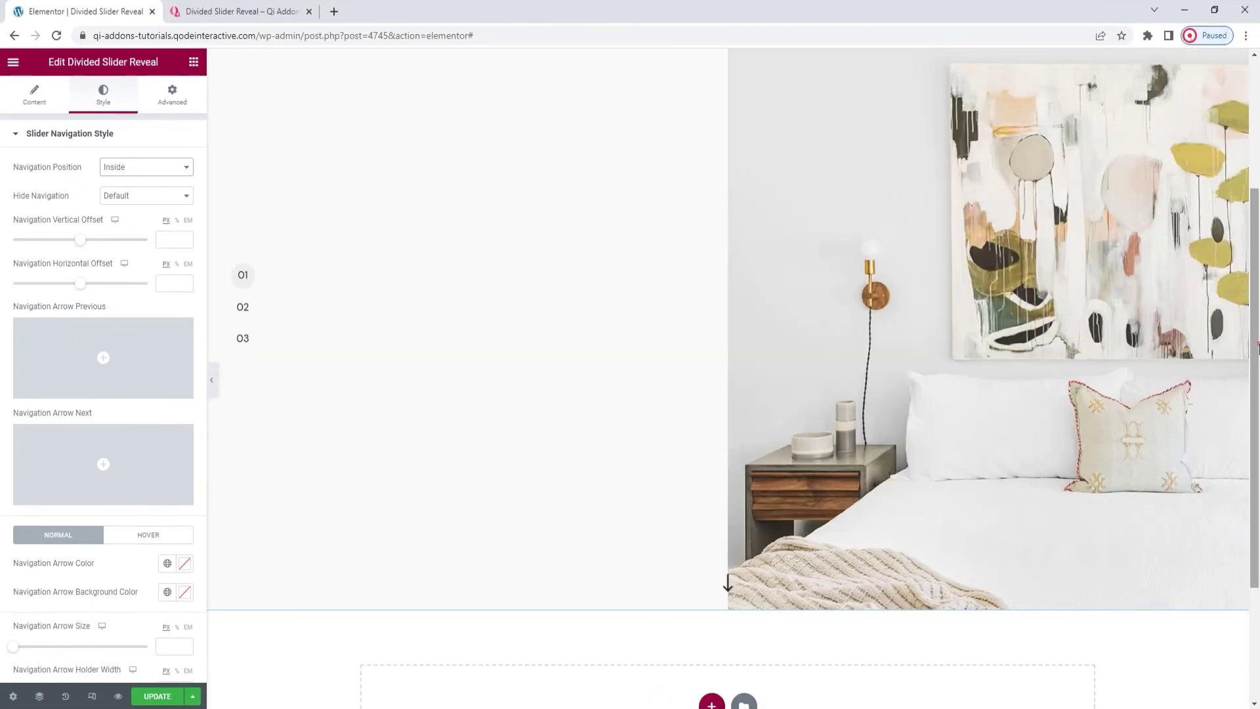
{"action": "scroll", "coordinate": [291, 291], "scroll_direction": "up", "scroll_amount": 1}
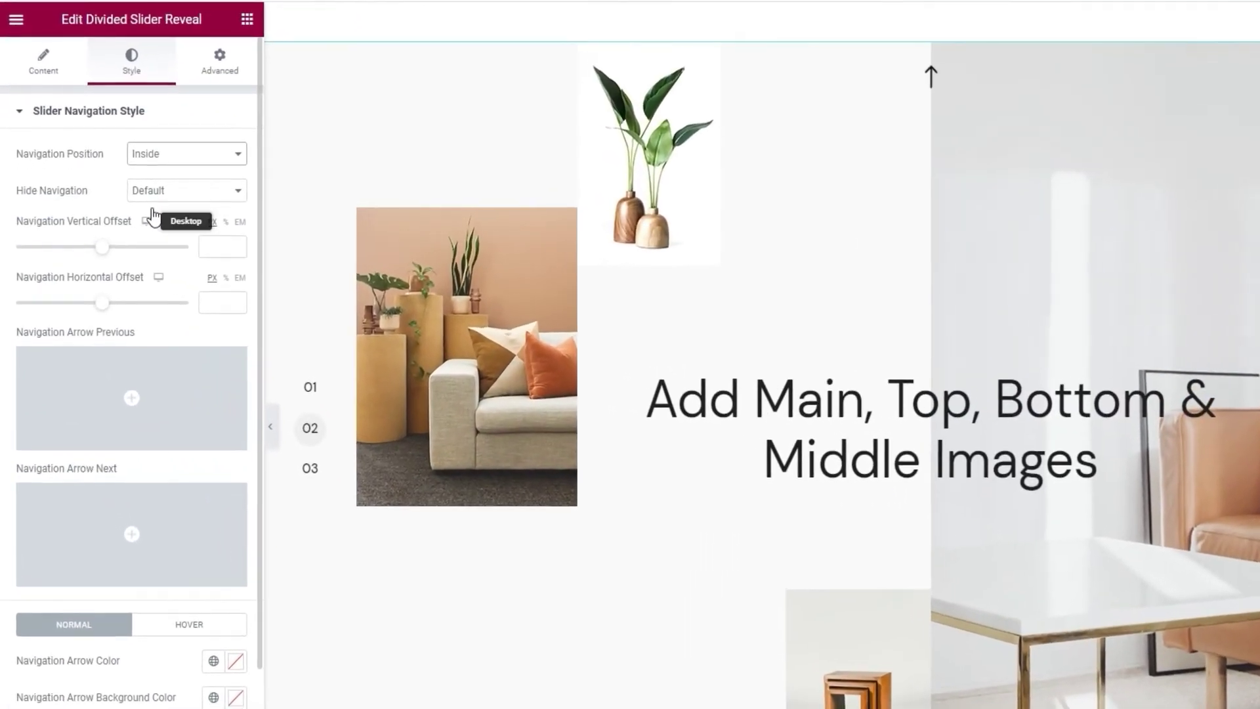
{"action": "left_click", "coordinate": [137, 195]}
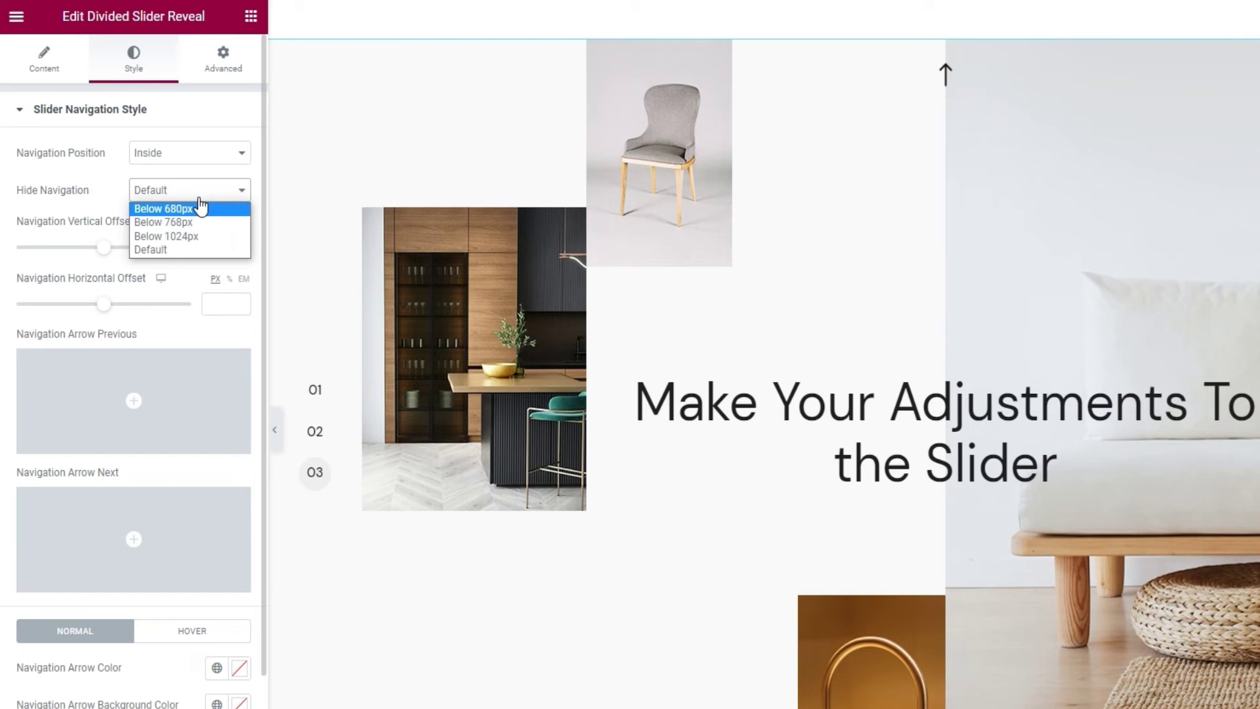
{"action": "left_click", "coordinate": [199, 198]}
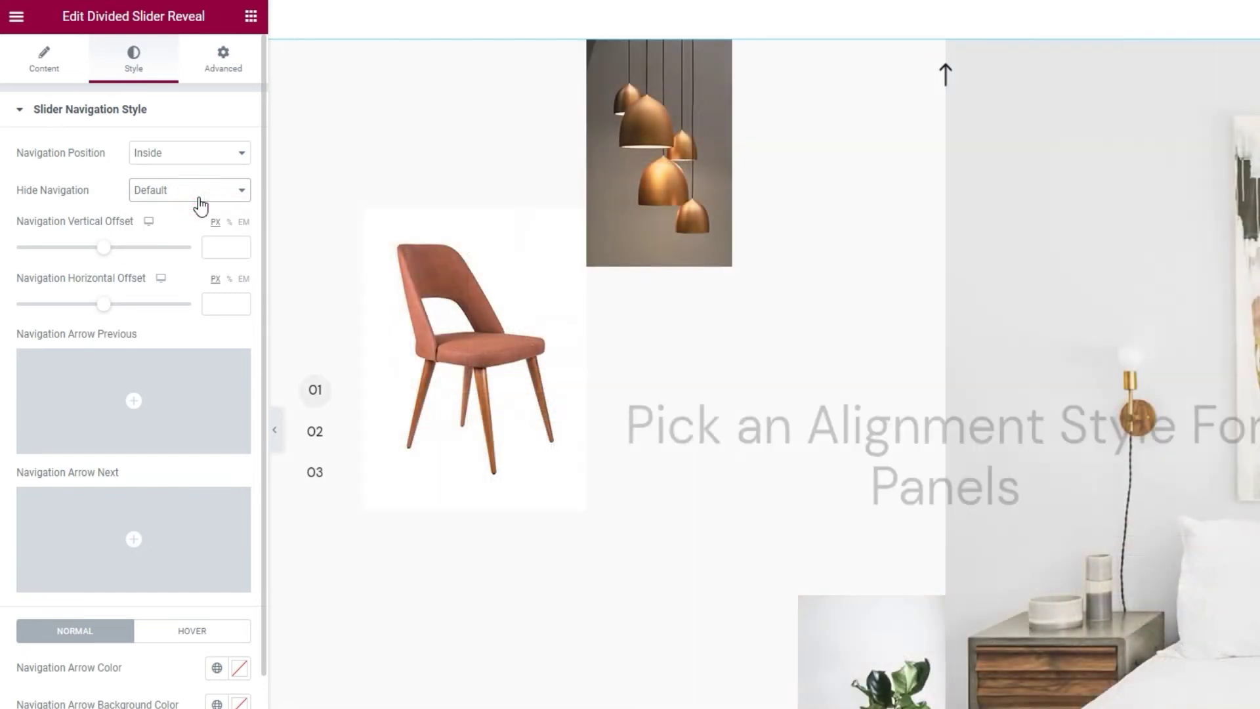
Try a navigation vertical offset of 96 px and clear the value again.
{"action": "left_click_drag", "start_coordinate": [108, 248], "coordinate": [136, 250]}
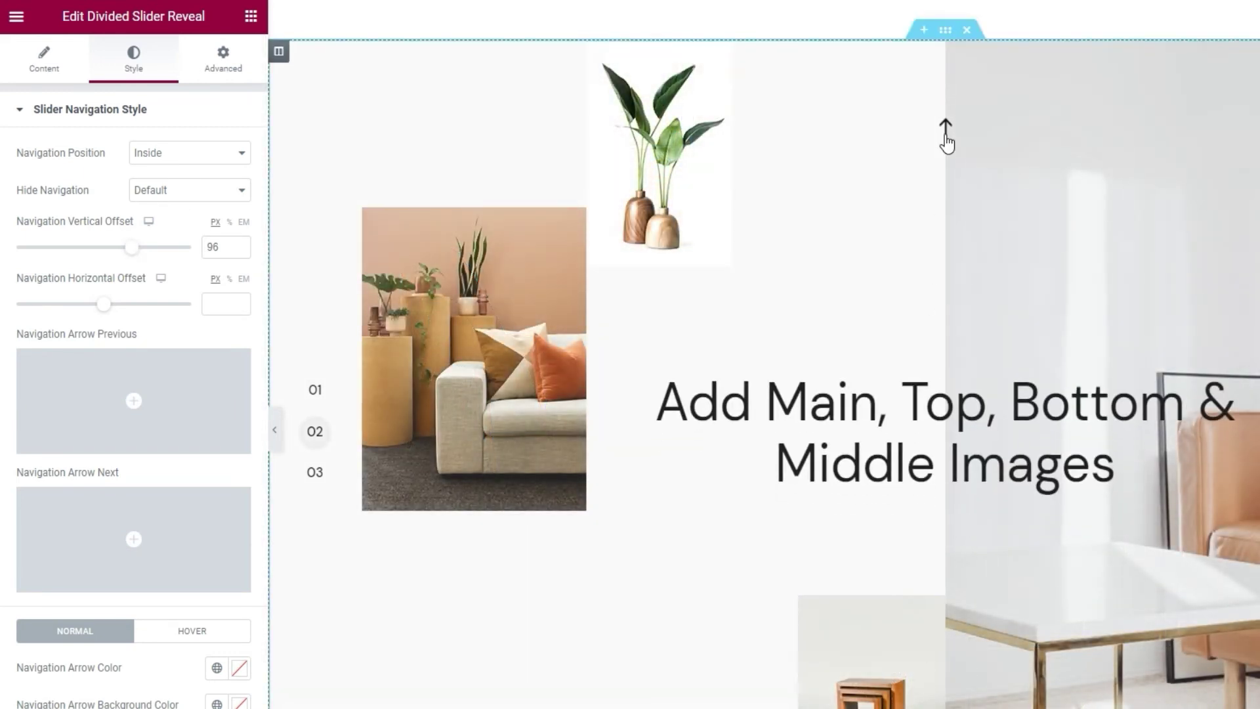
{"action": "double_click", "coordinate": [212, 248]}
{"action": "key", "text": "BackSpace"}
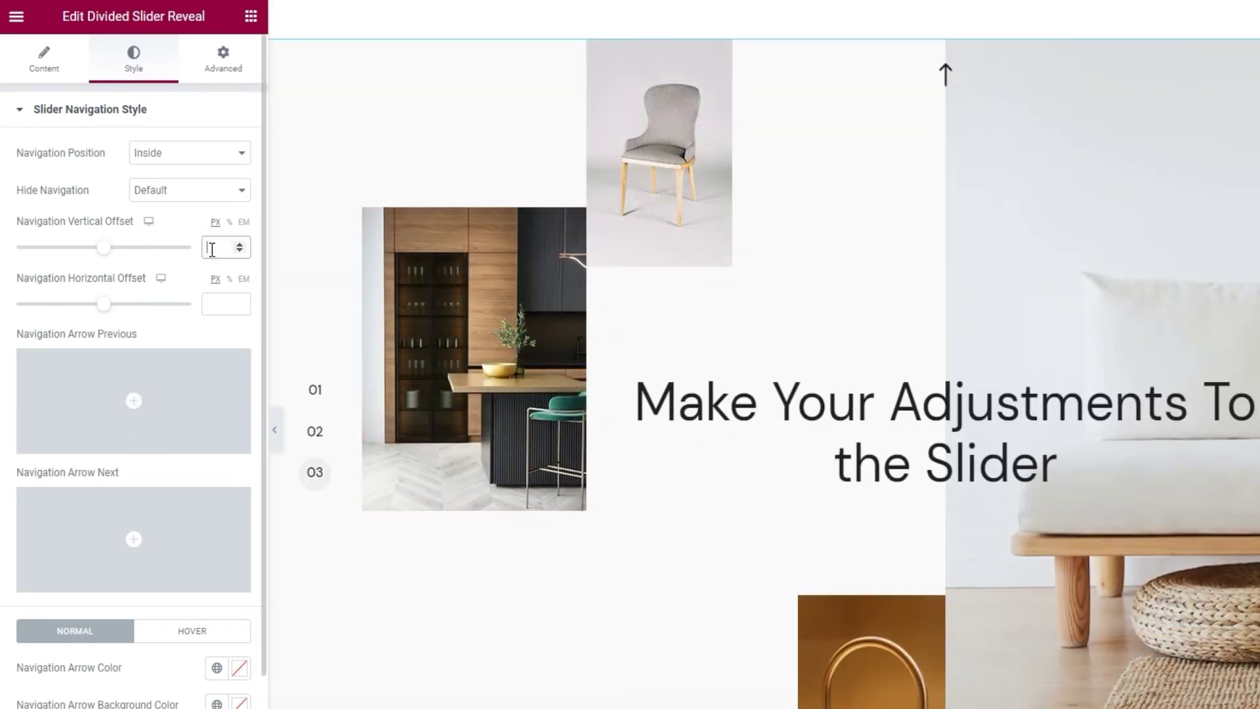
Try a navigation horizontal offset of 164 px and clear the value again.
{"action": "left_click", "coordinate": [105, 307]}
{"action": "left_click_drag", "start_coordinate": [111, 317], "coordinate": [148, 315]}
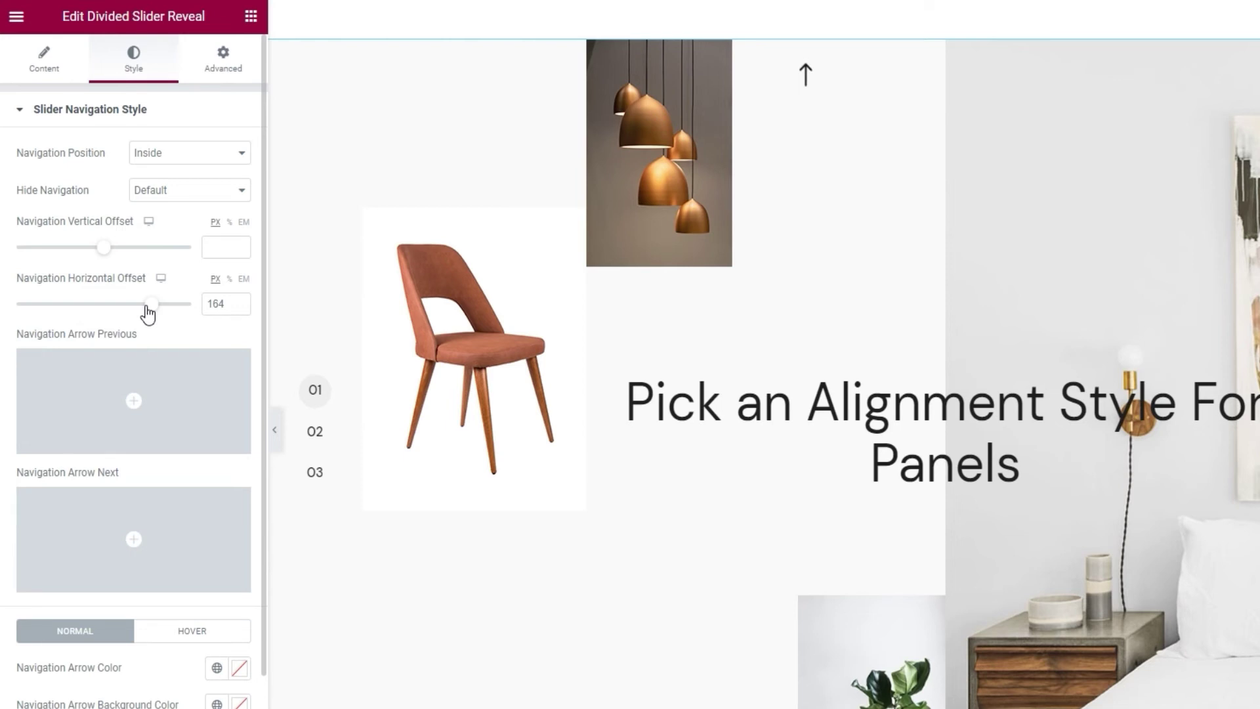
{"action": "double_click", "coordinate": [207, 302]}
{"action": "key", "text": "BackSpace"}
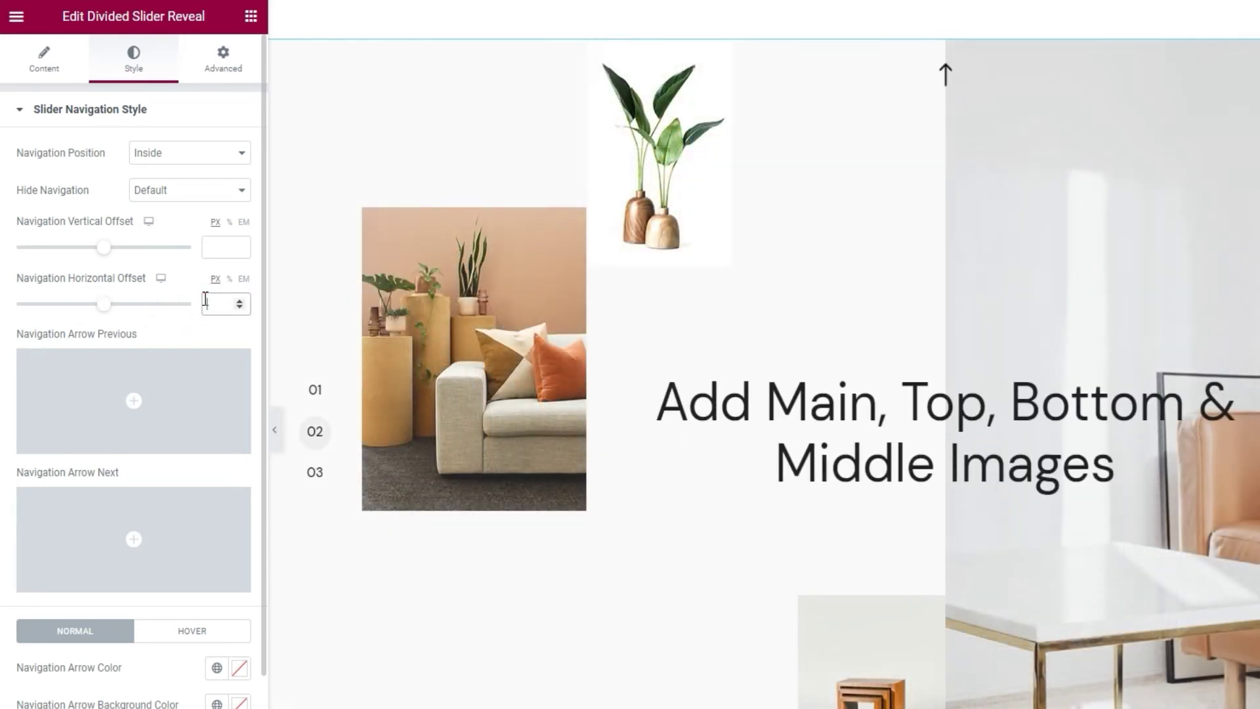
Try #BA5F5F as the navigation arrow color in the normal state and reset it.
{"action": "mouse_move", "coordinate": [166, 394]}
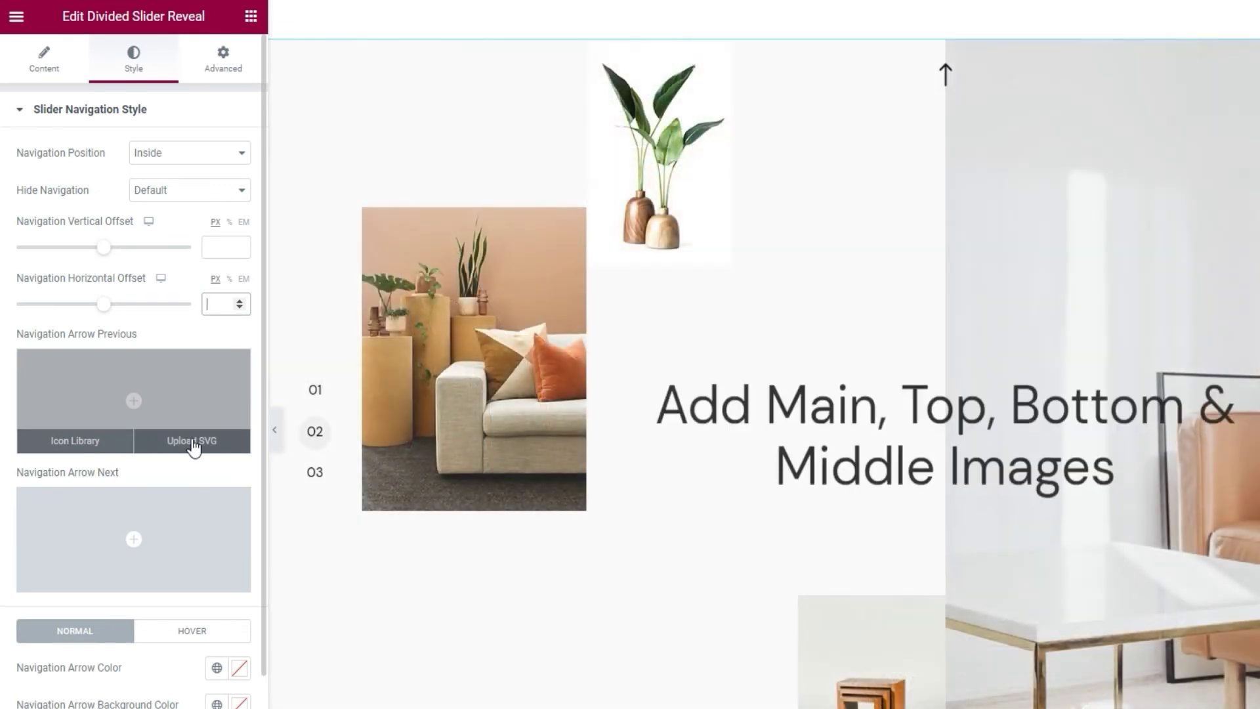
{"action": "mouse_move", "coordinate": [175, 518]}
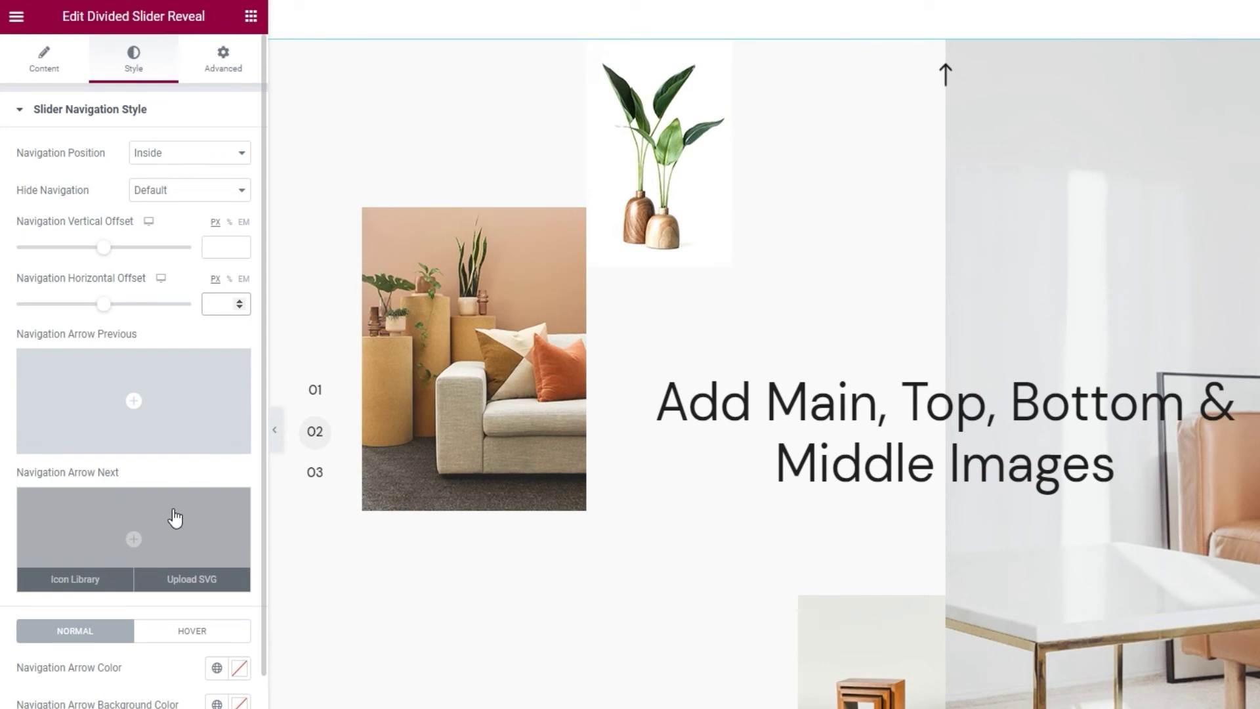
{"action": "scroll", "coordinate": [175, 518], "scroll_direction": "down", "scroll_amount": 3}
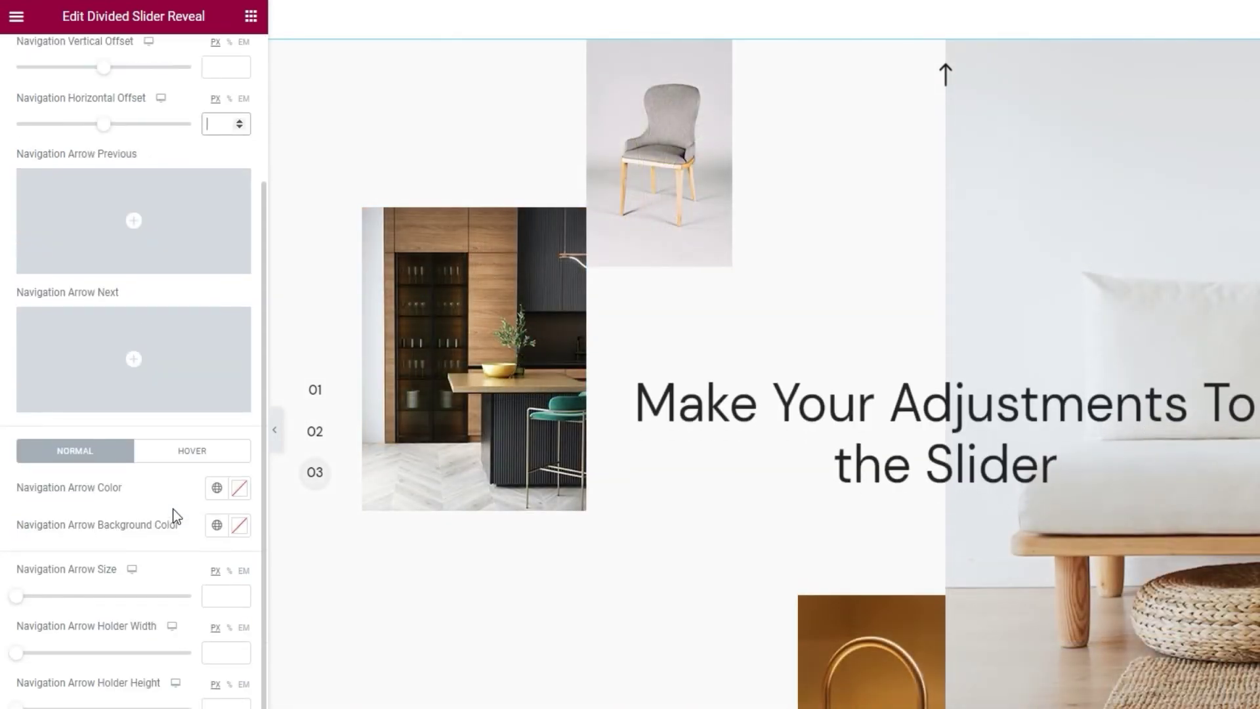
{"action": "left_click", "coordinate": [239, 491]}
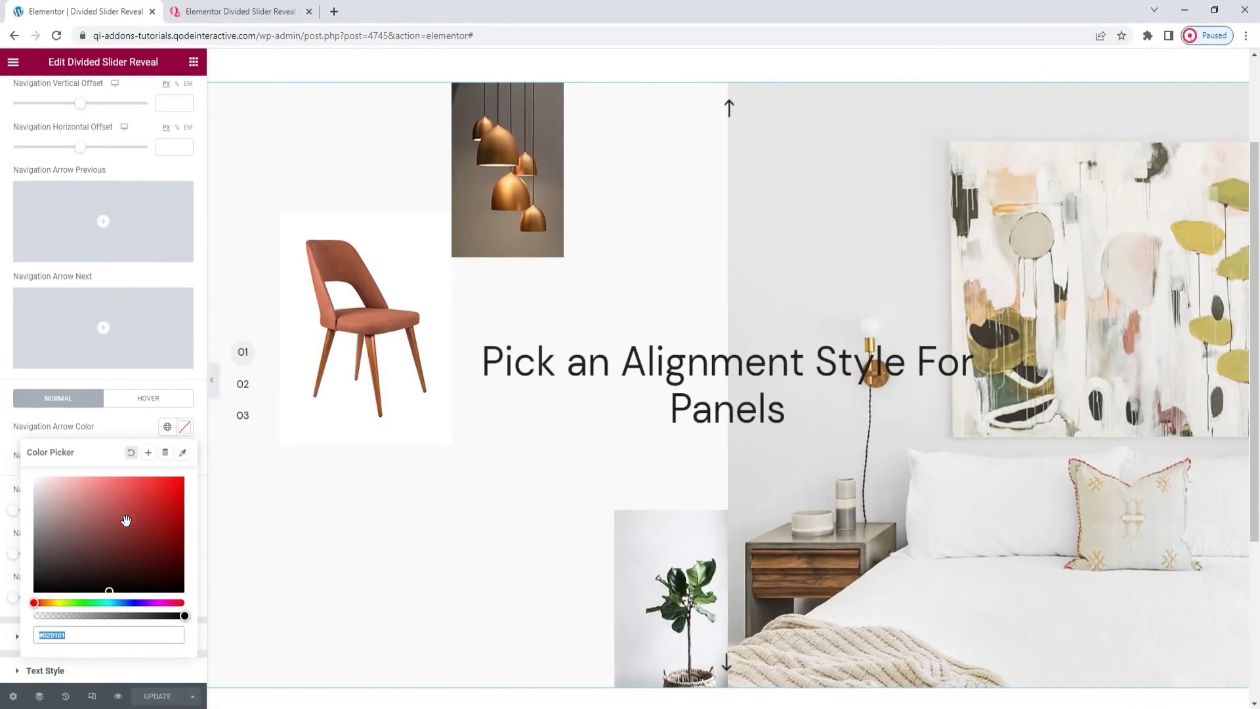
{"action": "type", "text": "#BA5F5F"}
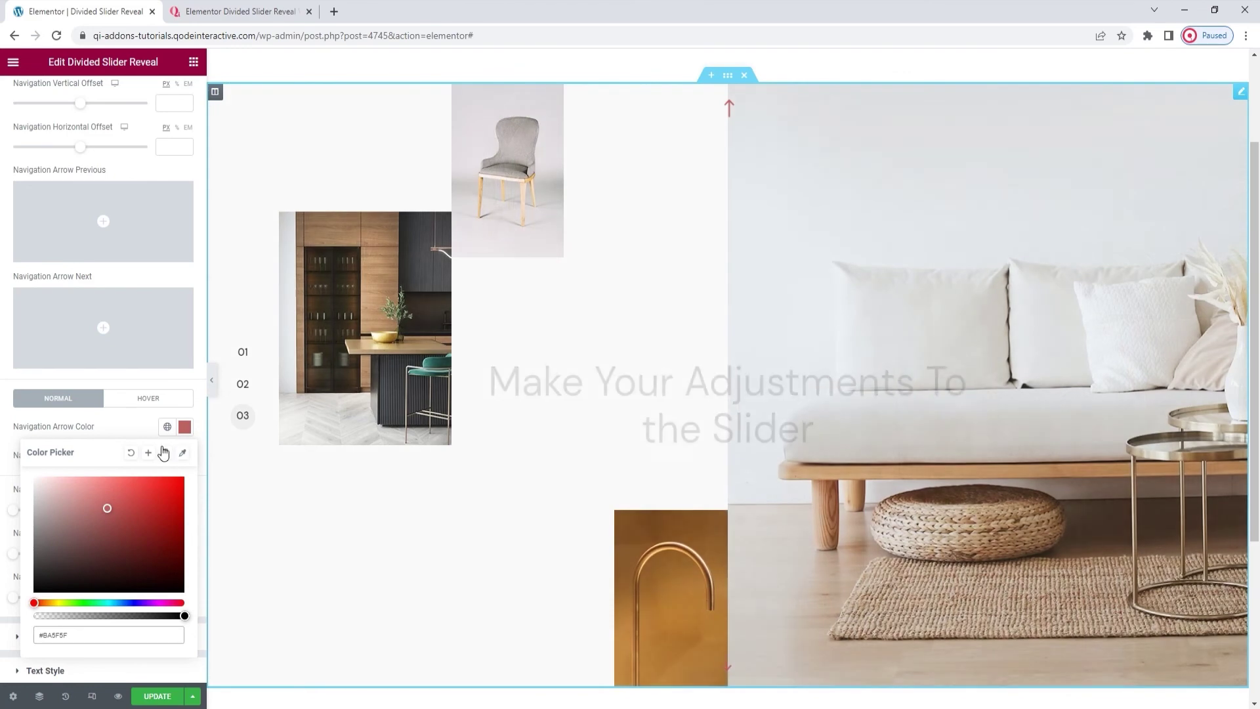
{"action": "left_click", "coordinate": [128, 459]}
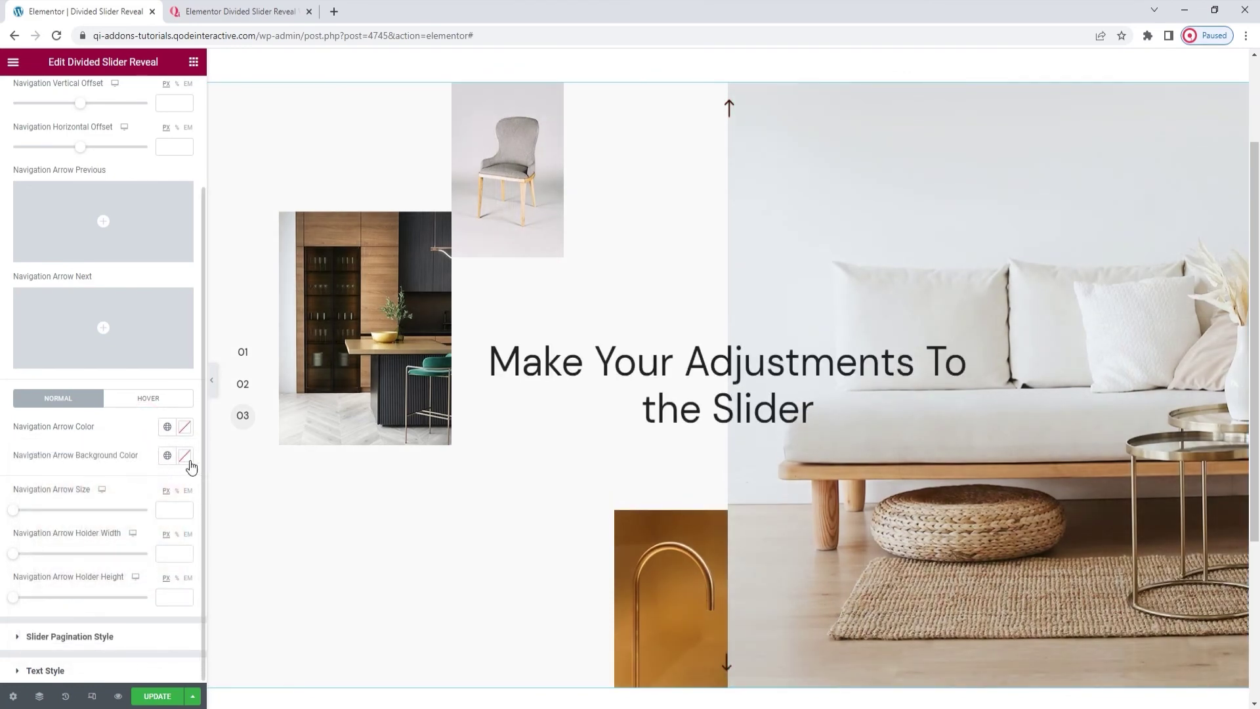
Set the navigation arrow background color to #CC5D5D and test an arrow on the slider.
{"action": "left_click", "coordinate": [185, 455]}
{"action": "left_click", "coordinate": [117, 524]}
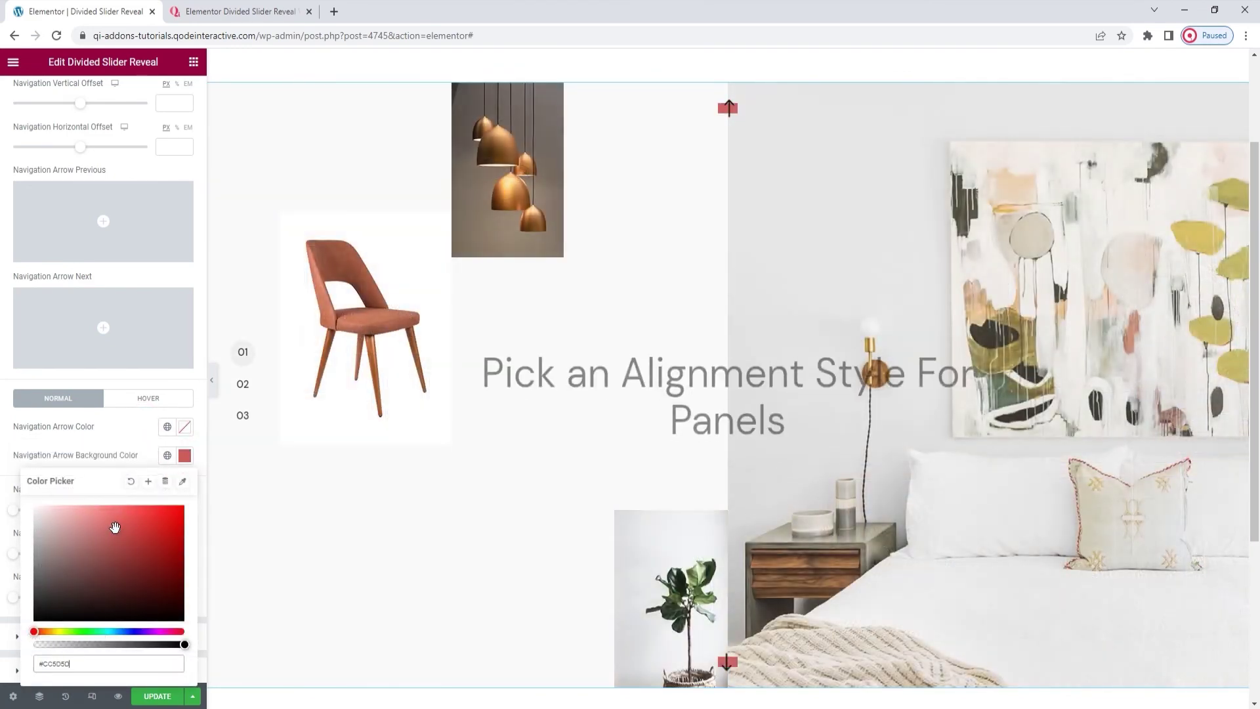
{"action": "left_click", "coordinate": [147, 443]}
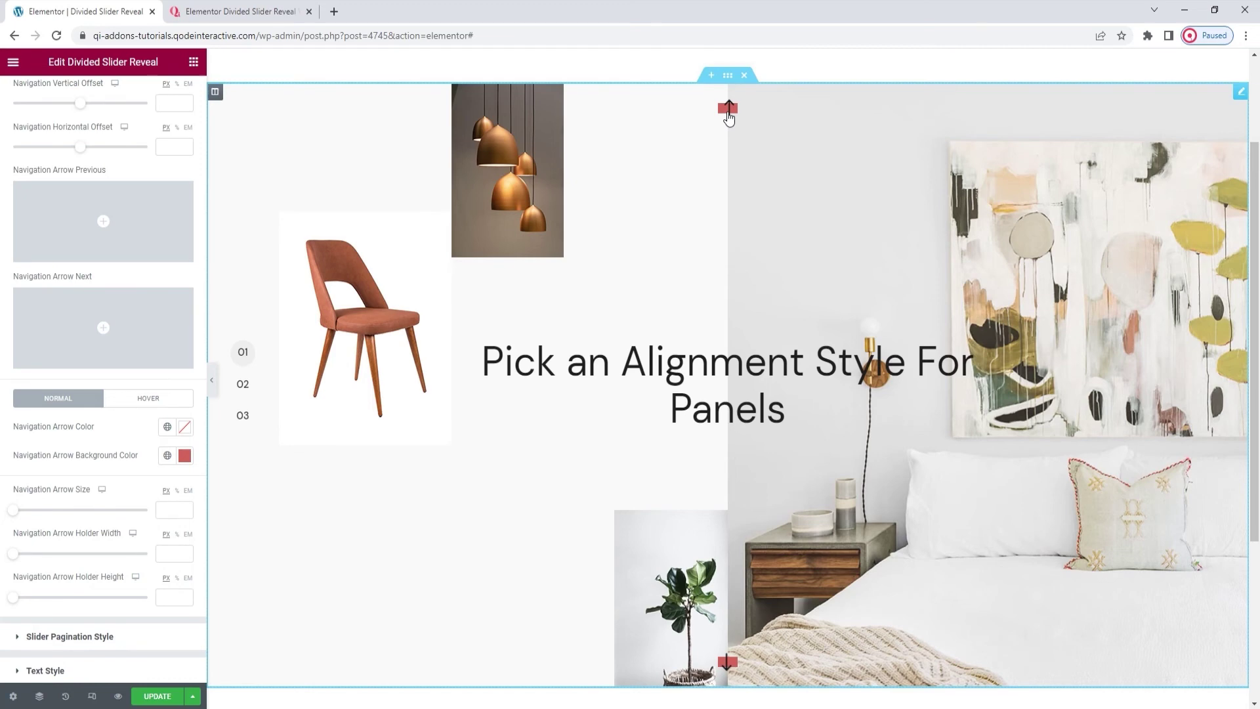
{"action": "left_click", "coordinate": [729, 111]}
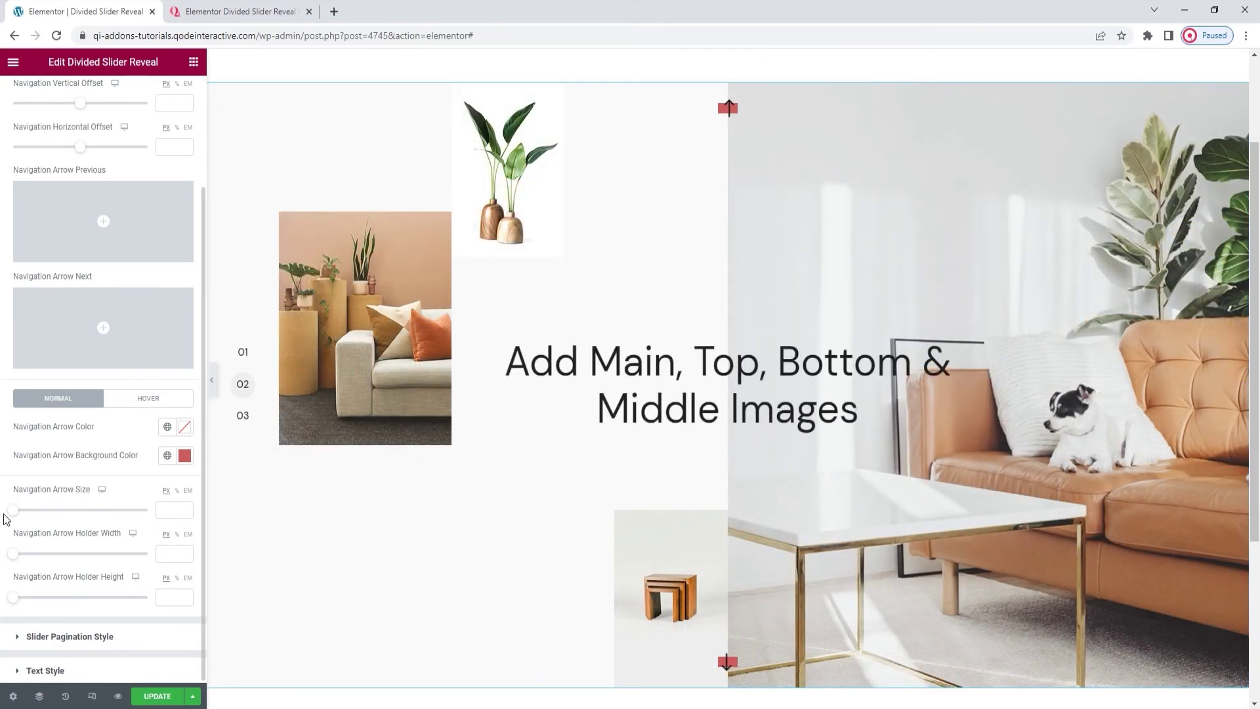
Set the navigation arrow size to 38 px and the arrow holder's width and height to 52 px each.
{"action": "left_click_drag", "start_coordinate": [16, 516], "coordinate": [68, 517]}
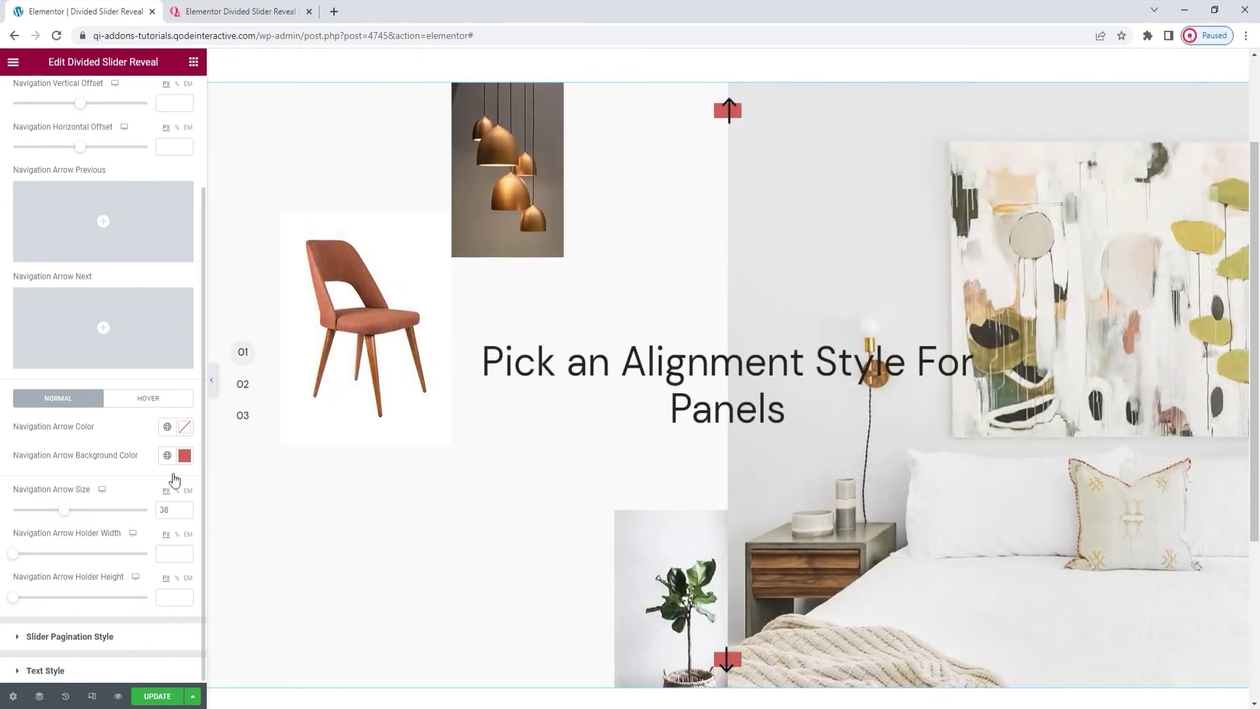
{"action": "left_click_drag", "start_coordinate": [12, 553], "coordinate": [83, 554]}
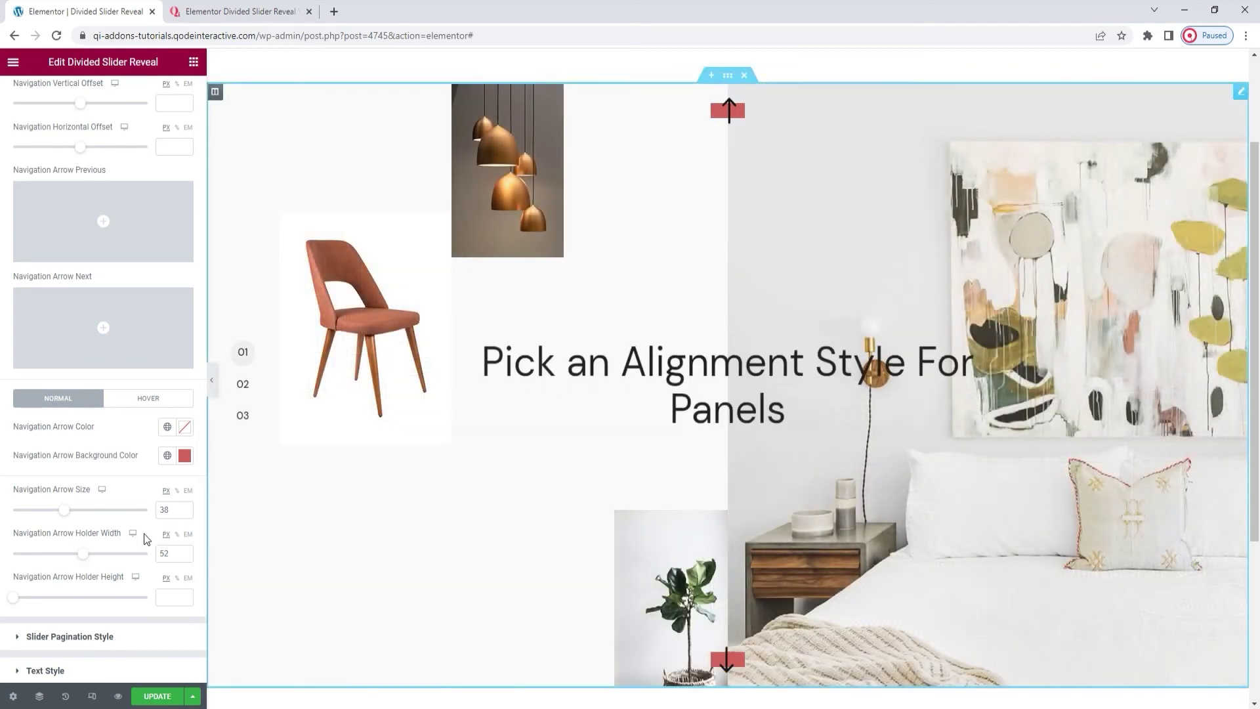
{"action": "left_click_drag", "start_coordinate": [13, 597], "coordinate": [86, 595]}
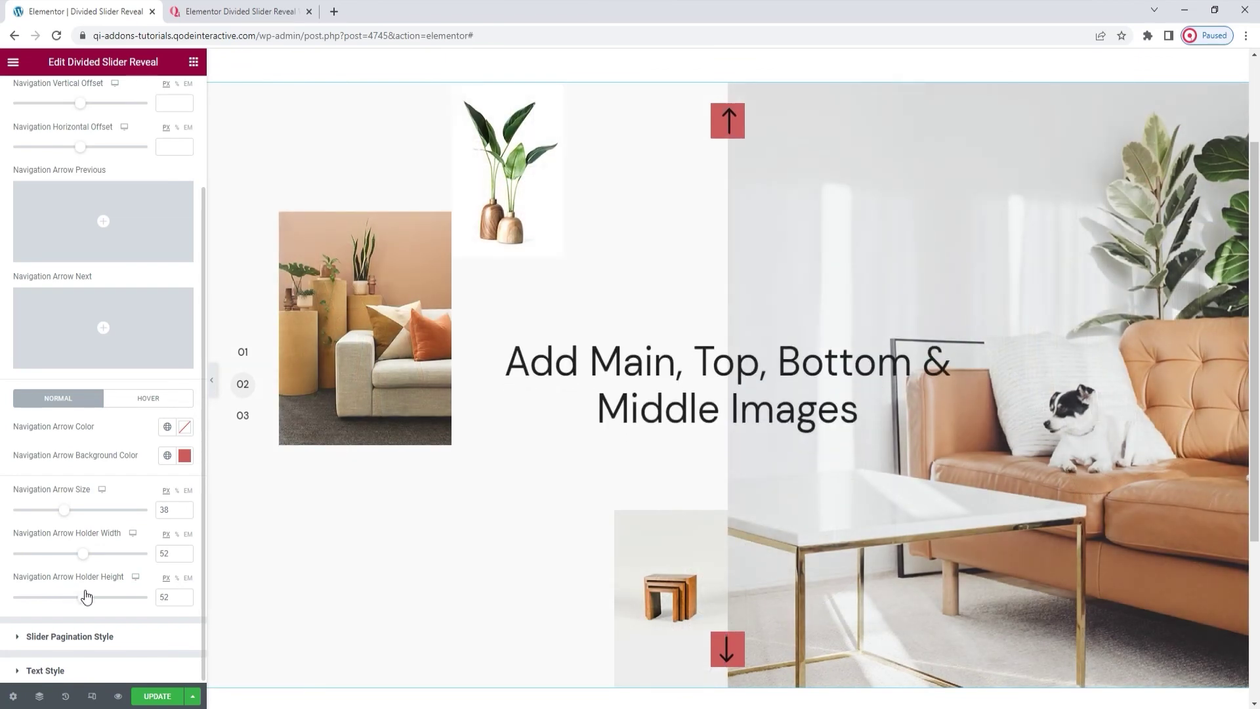